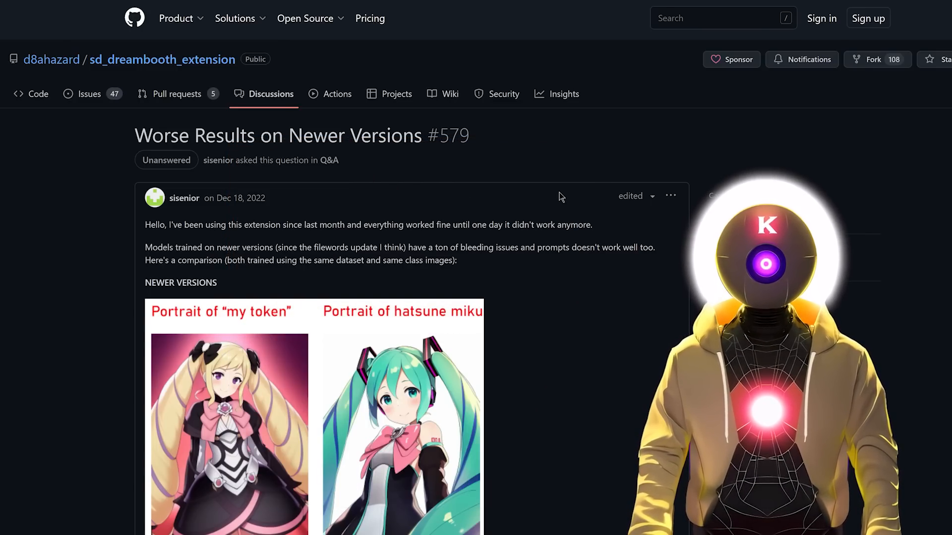
# Examine the comparison images in the GitHub discussion "Worse Results on Newer Versions"
pyautogui.scroll(-10, 644, 227)
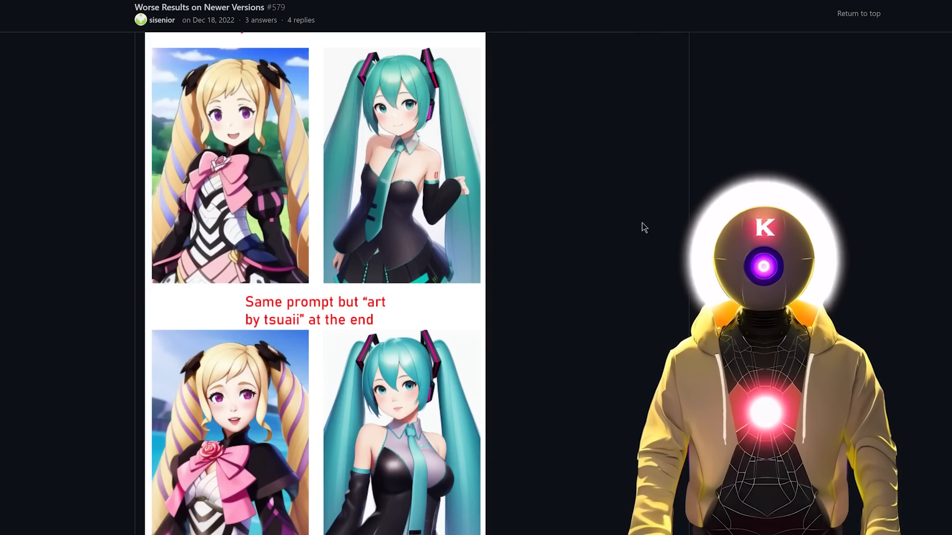
pyautogui.scroll(-5, 636, 288)
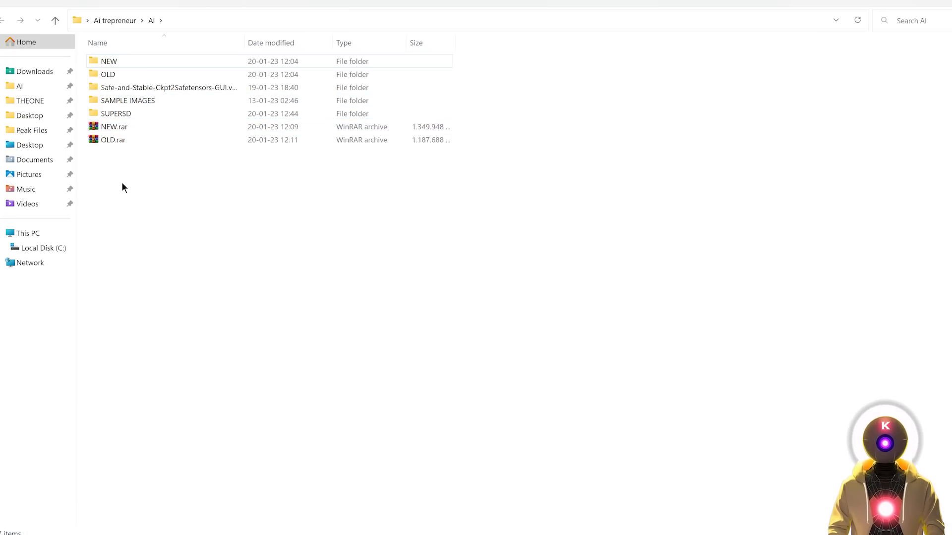
# Extract the OLD.rar archive into its own OLD folder inside the AI folder
pyautogui.rightClick(114, 141)
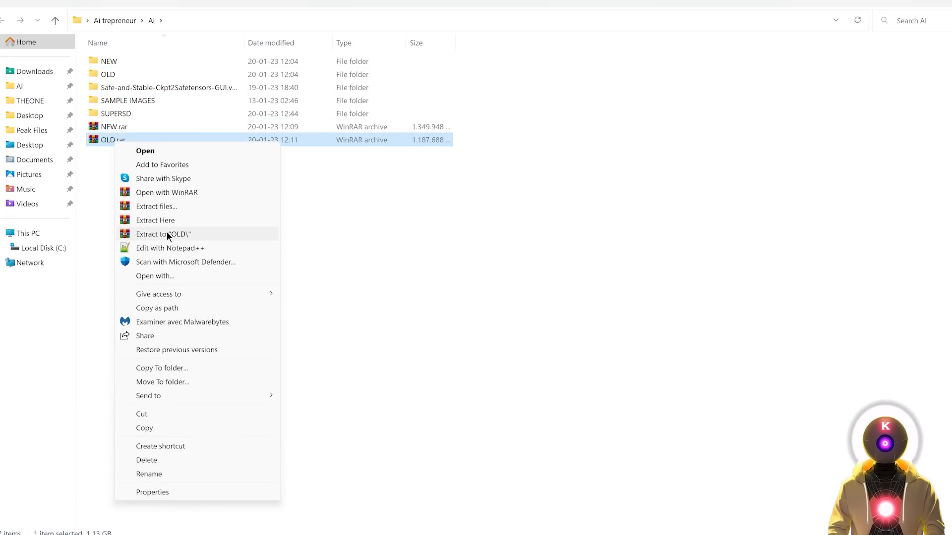
pyautogui.click(139, 234)
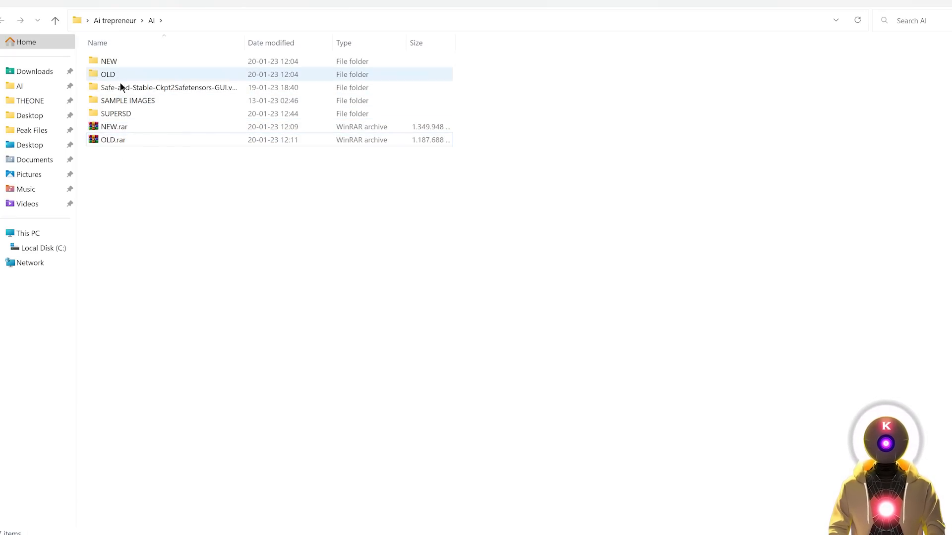
# Inspect the contents of the NEW folder, including its REQUIREMENTS DREAMBOOTH and REQUIREMENTS WEBUI subfolders
pyautogui.doubleClick(132, 61)
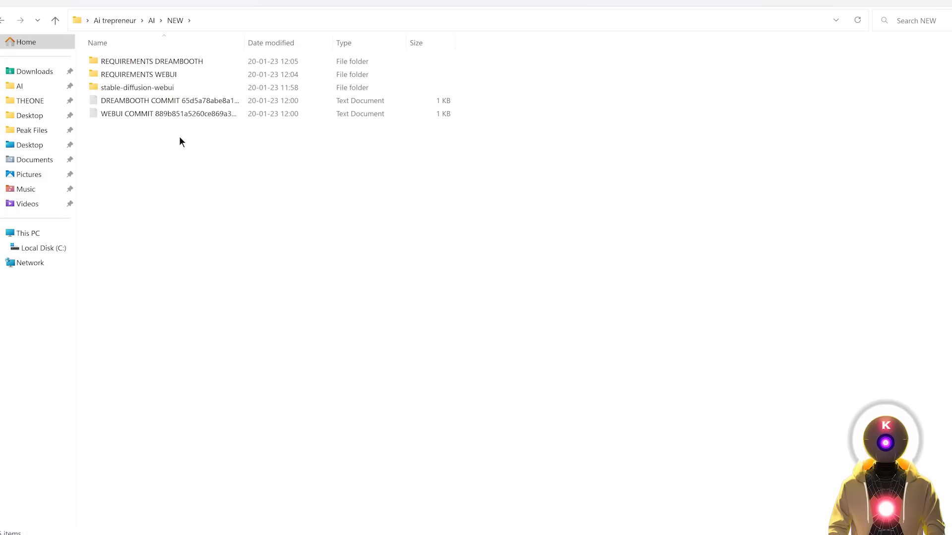
pyautogui.doubleClick(157, 60)
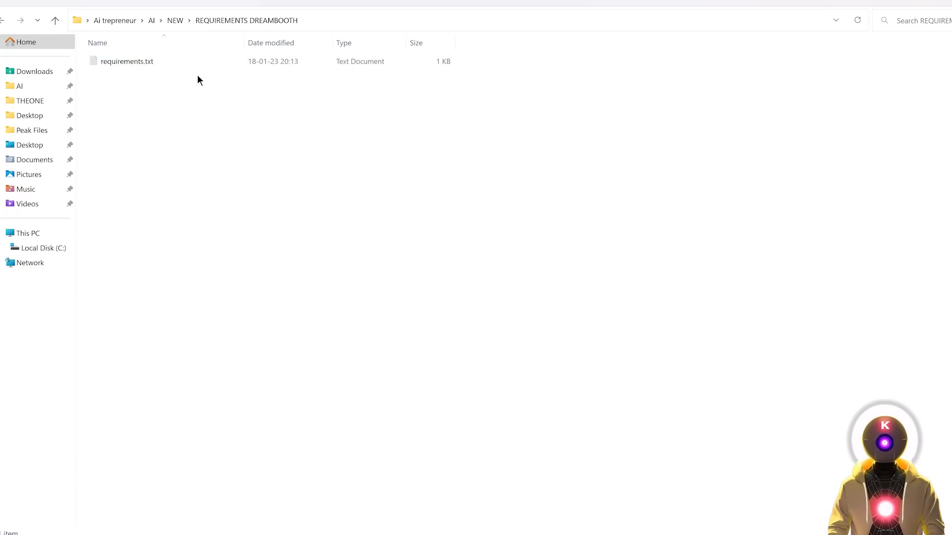
pyautogui.hotkey('alt', 'Up')
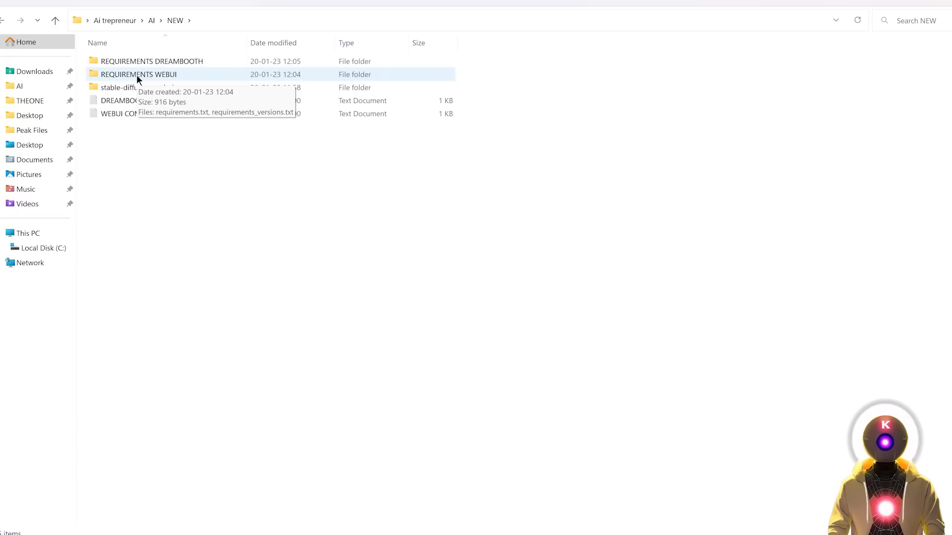
pyautogui.doubleClick(137, 76)
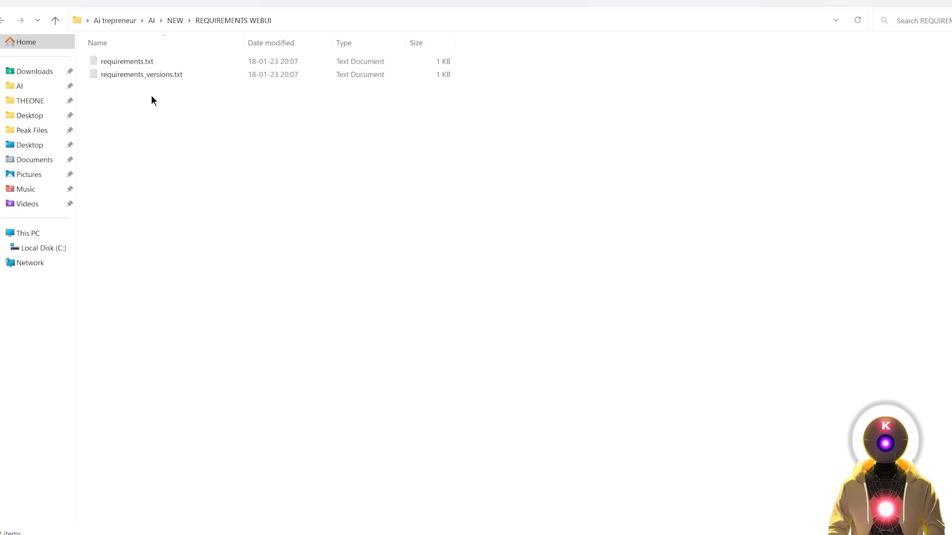
pyautogui.moveTo(151, 95); pyautogui.dragTo(122, 53)
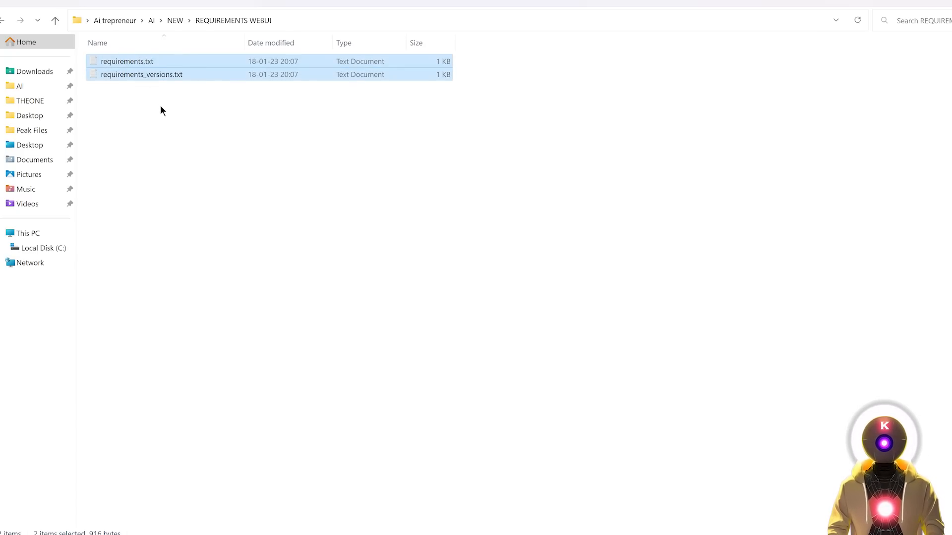
pyautogui.click(175, 21)
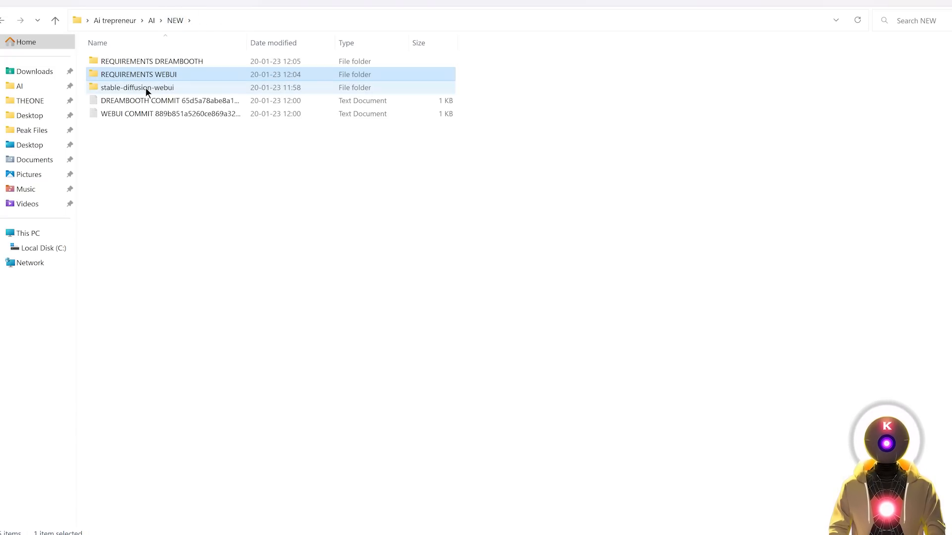
pyautogui.keyDown('ctrl'); pyautogui.click(242, 64); pyautogui.keyUp('ctrl')
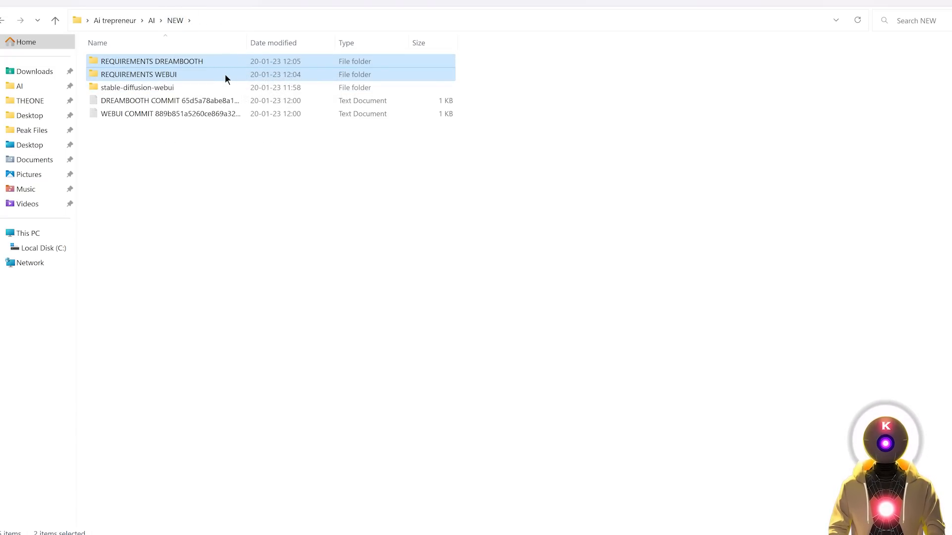
pyautogui.moveTo(203, 134); pyautogui.dragTo(143, 101)
pyautogui.click(175, 141)
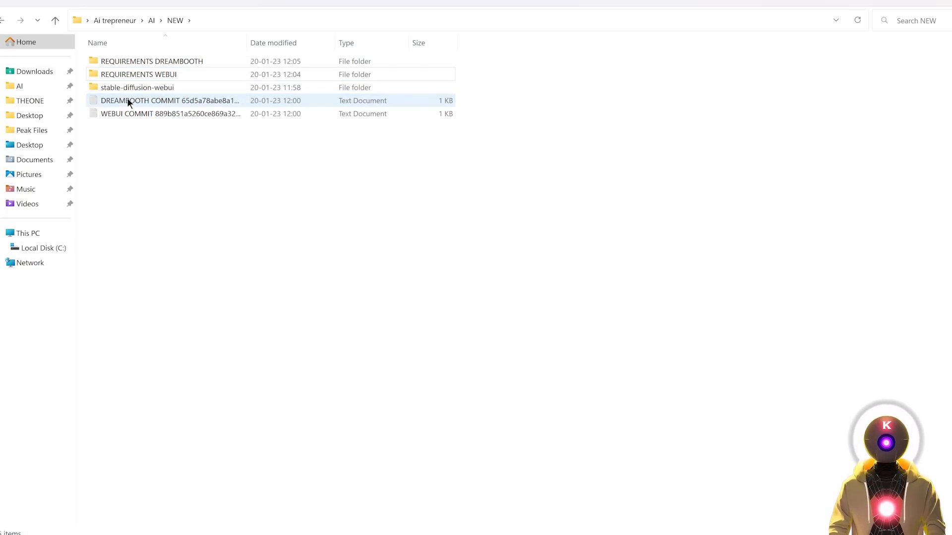
# Open the DREAMBOOTH COMMIT text file in the NEW folder, select its commit hash and close the file
pyautogui.doubleClick(127, 98)
pyautogui.moveTo(234, 240); pyautogui.dragTo(253, 255)
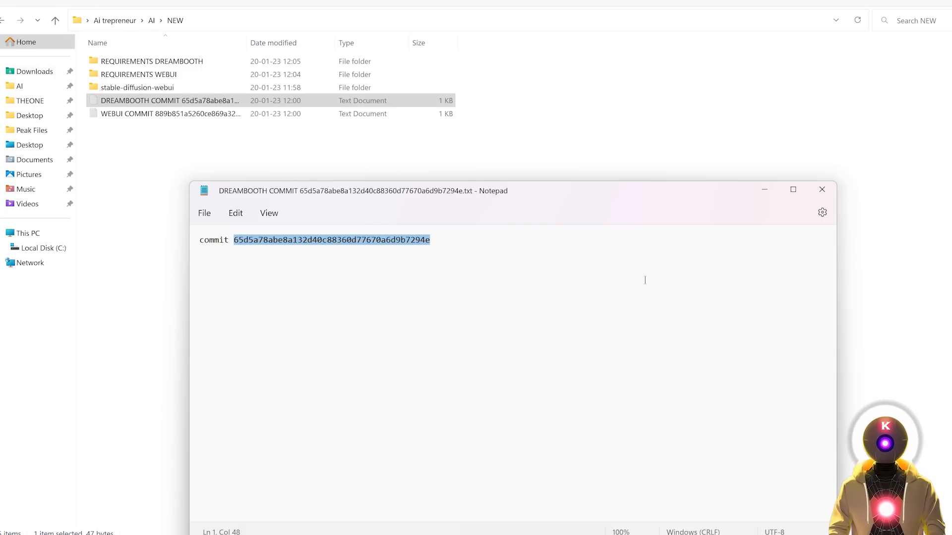
pyautogui.click(820, 197)
pyautogui.click(168, 192)
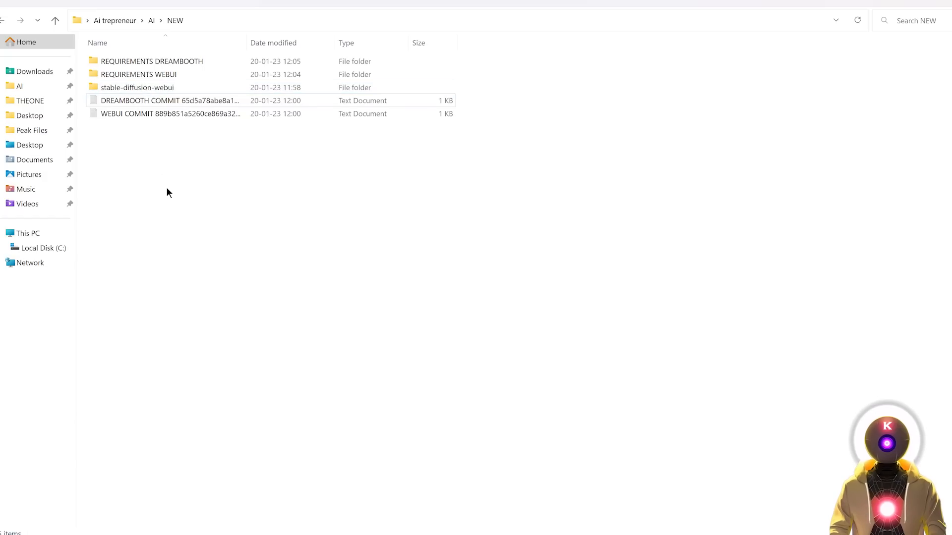
# Open NEW's stable-diffusion-webui folder and locate requirements.txt and requirements_versions.txt
pyautogui.doubleClick(159, 87)
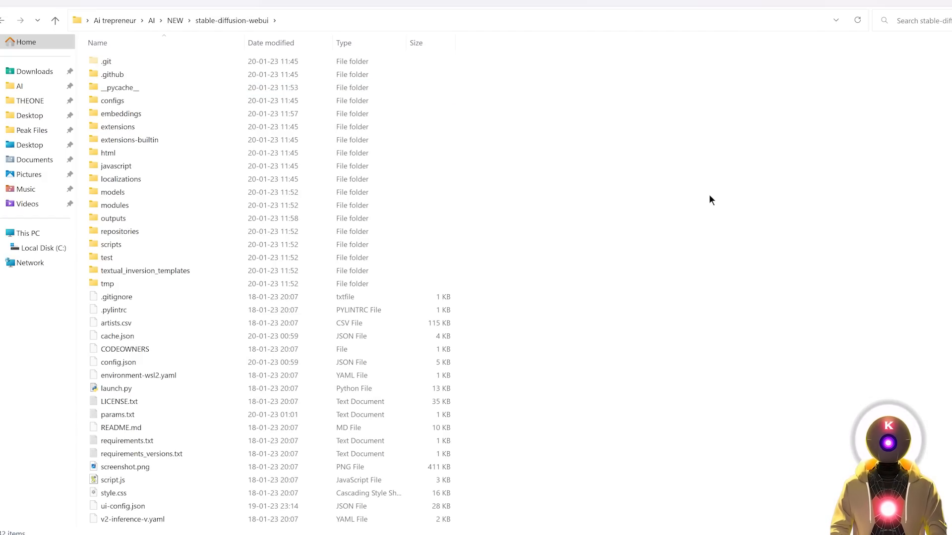
pyautogui.scroll(-2, 148, 342)
pyautogui.moveTo(87, 358); pyautogui.dragTo(115, 374)
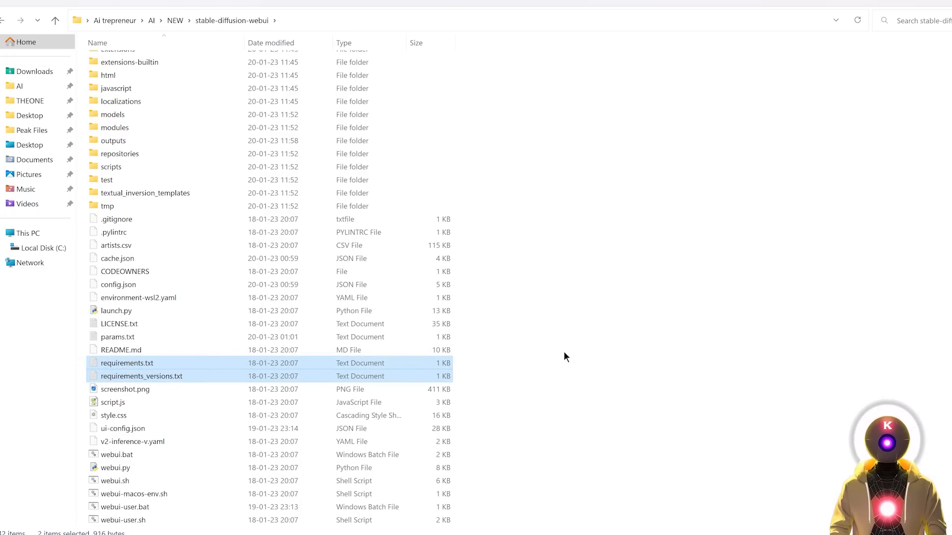
pyautogui.scroll(2, 168, 133)
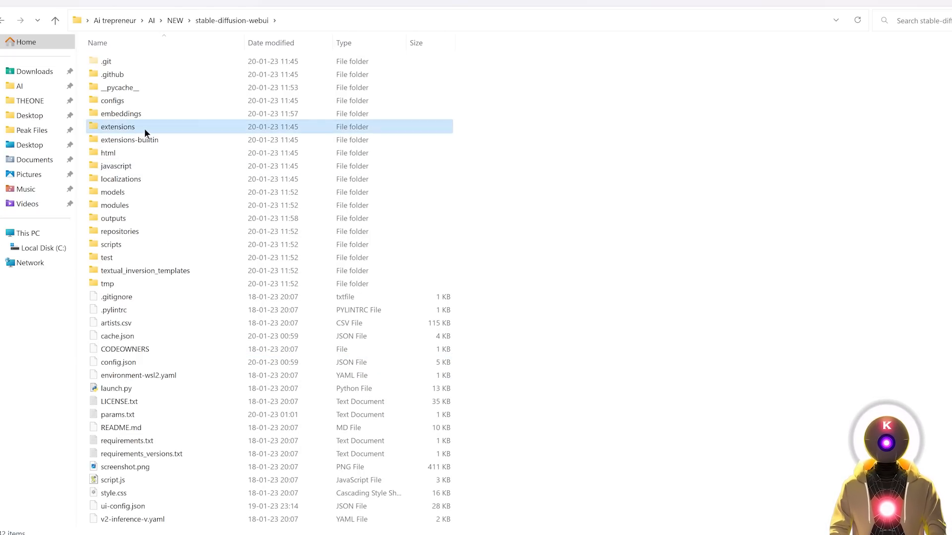
# Open a command prompt in extensions\sd_dreambooth_extension and enter git checkout 65d5a78abe8a132d40c88360d77670a6d9b7294e
pyautogui.doubleClick(144, 129)
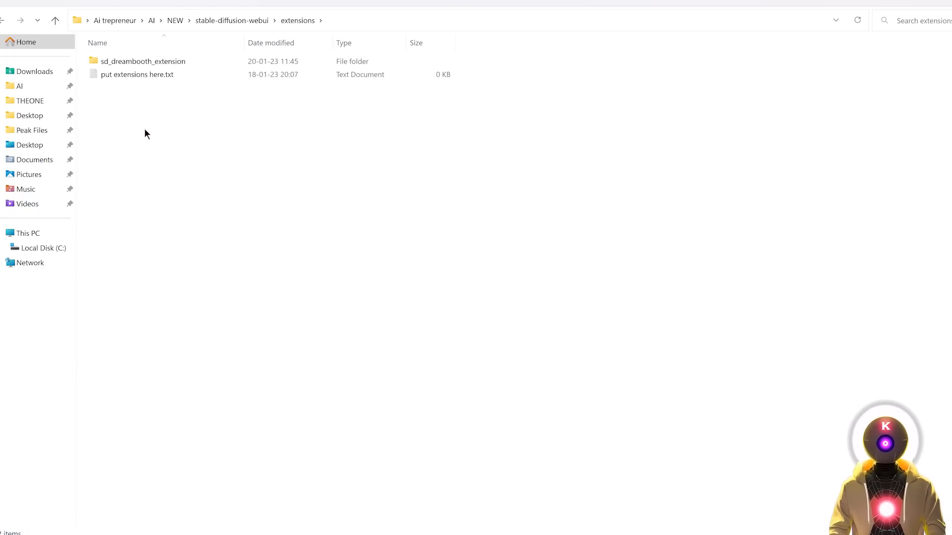
pyautogui.doubleClick(155, 60)
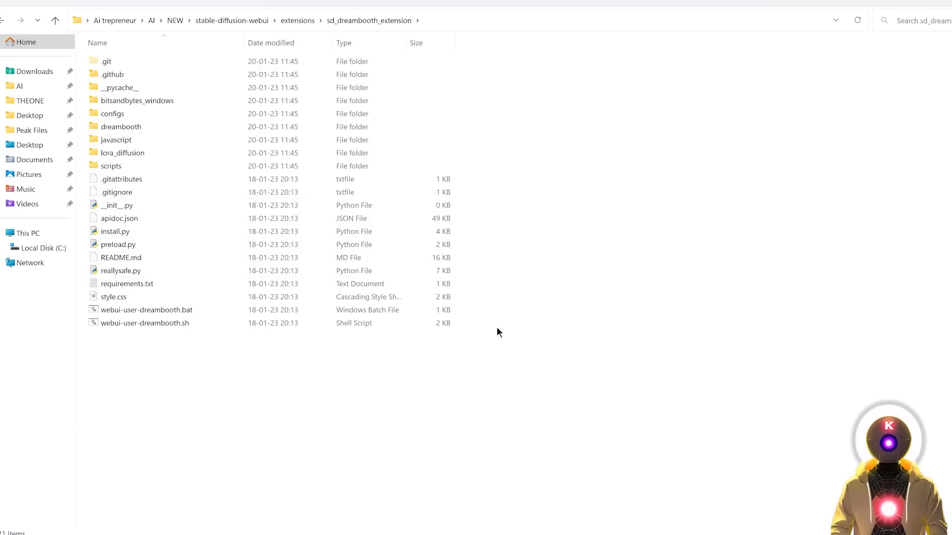
pyautogui.click(466, 20)
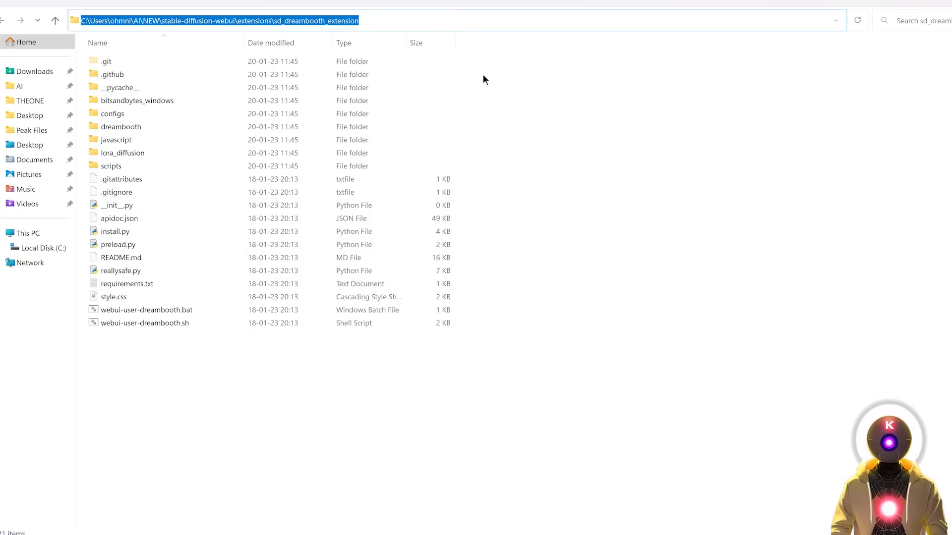
pyautogui.write('cmd')
pyautogui.press('Return')
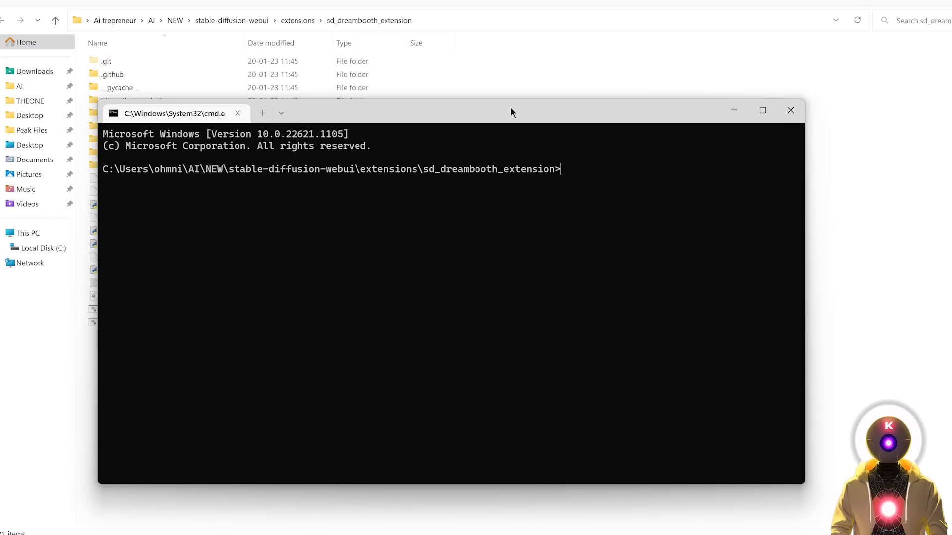
pyautogui.write('git checkout')
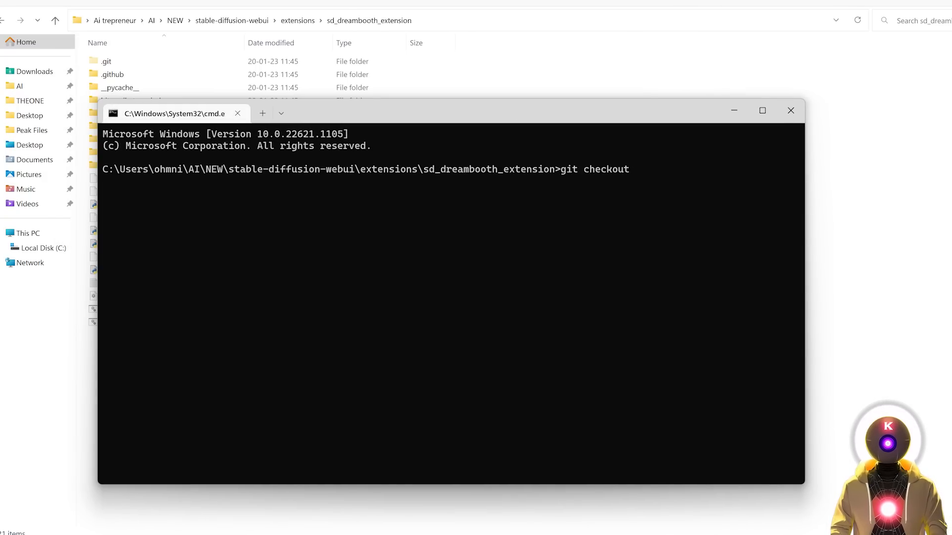
pyautogui.write('65d5a78abe8a132d40c88360d77670a6d9b7294e')
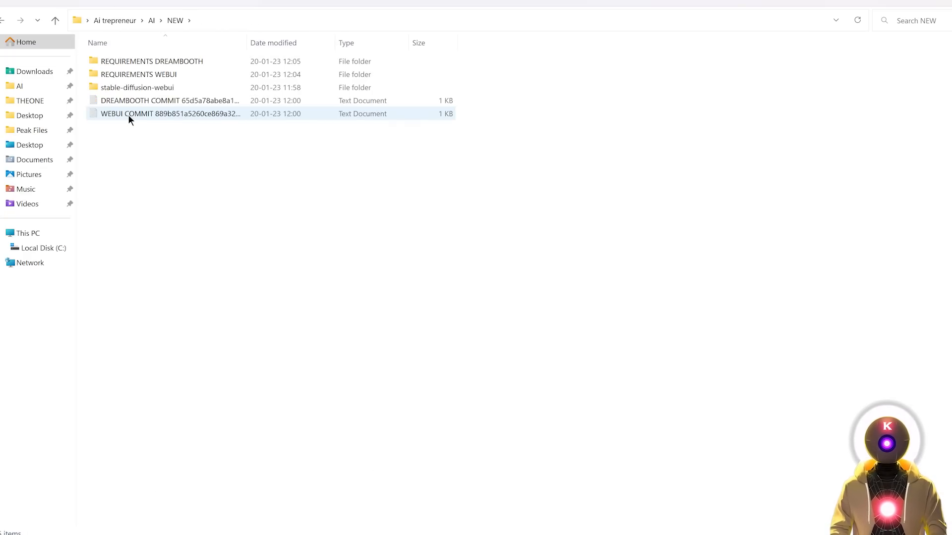
# Copy the commit hash from the WEBUI COMMIT text file in the NEW folder and close the file
pyautogui.doubleClick(128, 114)
pyautogui.doubleClick(306, 239)
pyautogui.hotkey('ctrl', 'c')
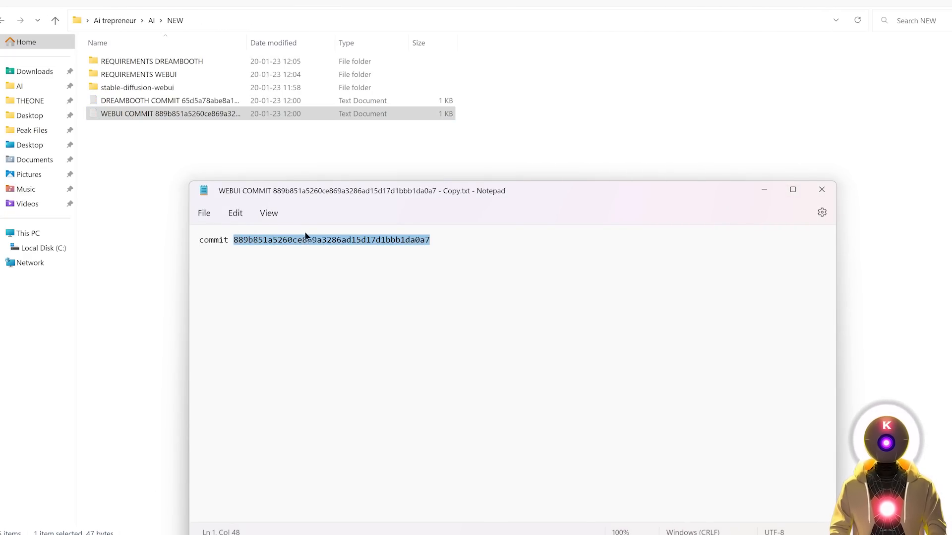
pyautogui.click(825, 198)
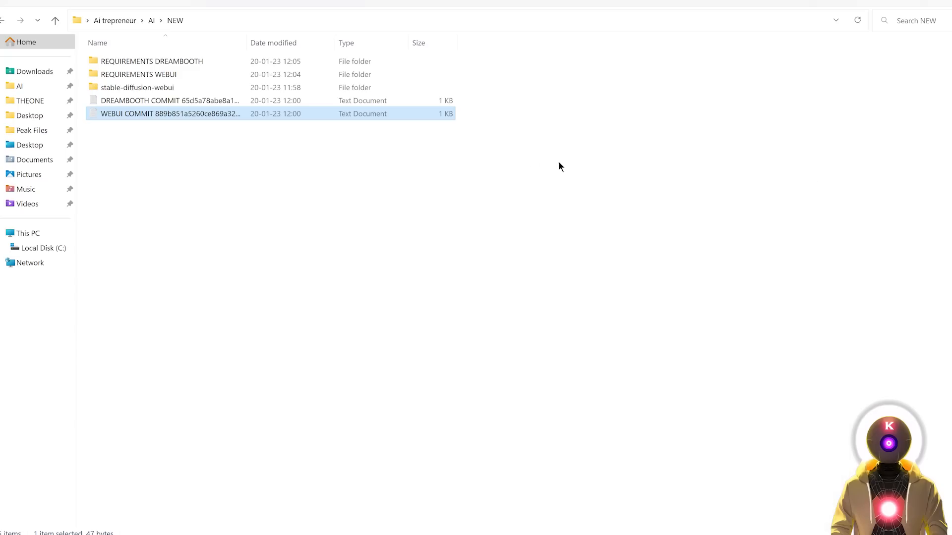
# Open a command prompt in NEW's stable-diffusion-webui folder and enter git checkout with the copied WebUI commit hash
pyautogui.doubleClick(135, 88)
pyautogui.click(376, 20)
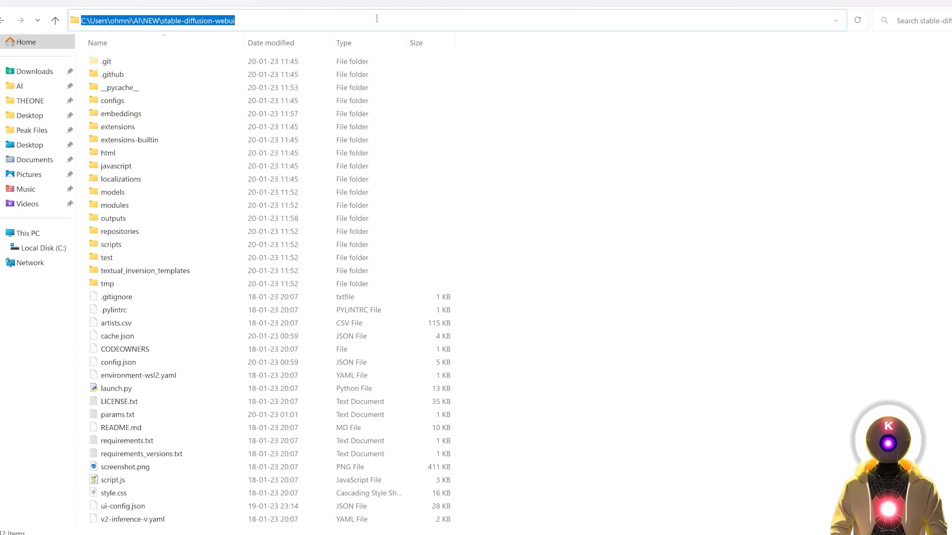
pyautogui.write('cmd')
pyautogui.press('Return')
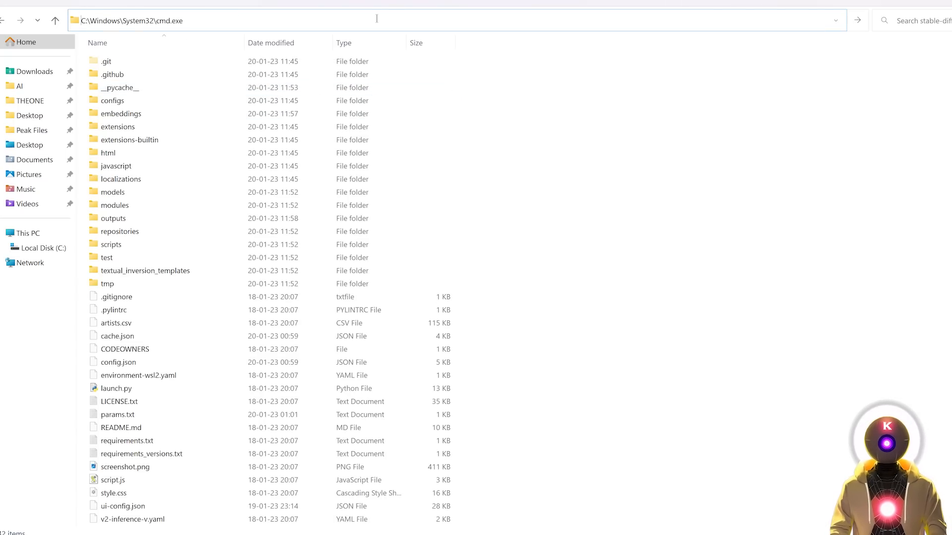
pyautogui.write('git checkout')
pyautogui.hotkey('ctrl', 'v')
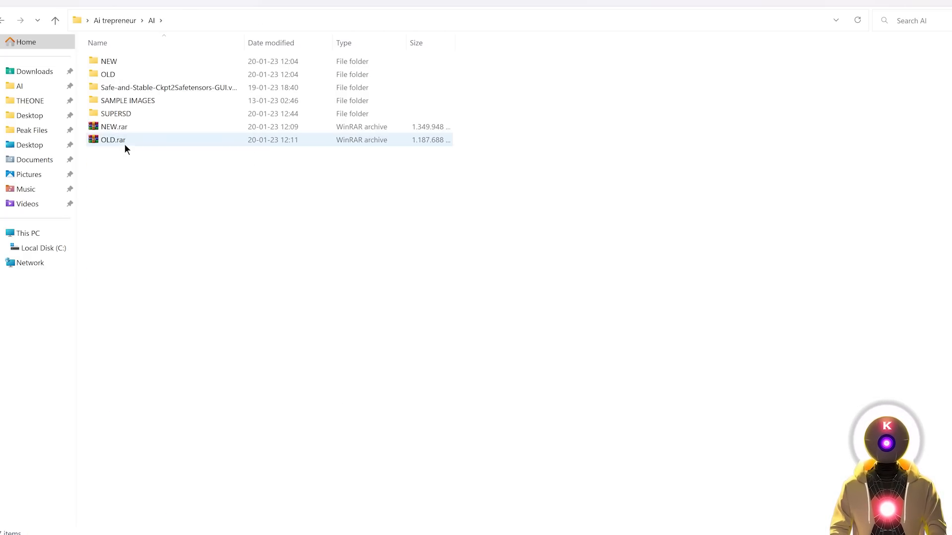
# Browse into the models folder of the stable-diffusion-webui installation in the OLD folder
pyautogui.doubleClick(140, 75)
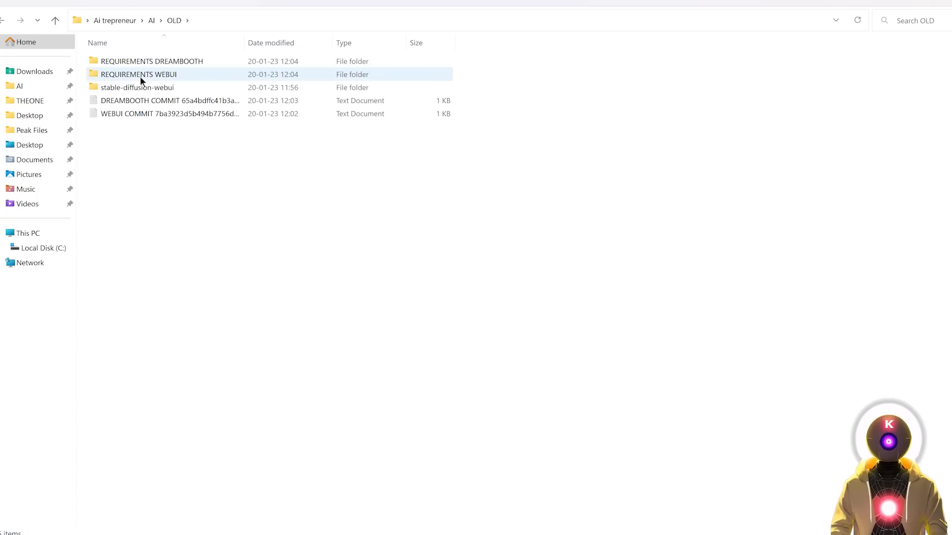
pyautogui.doubleClick(130, 88)
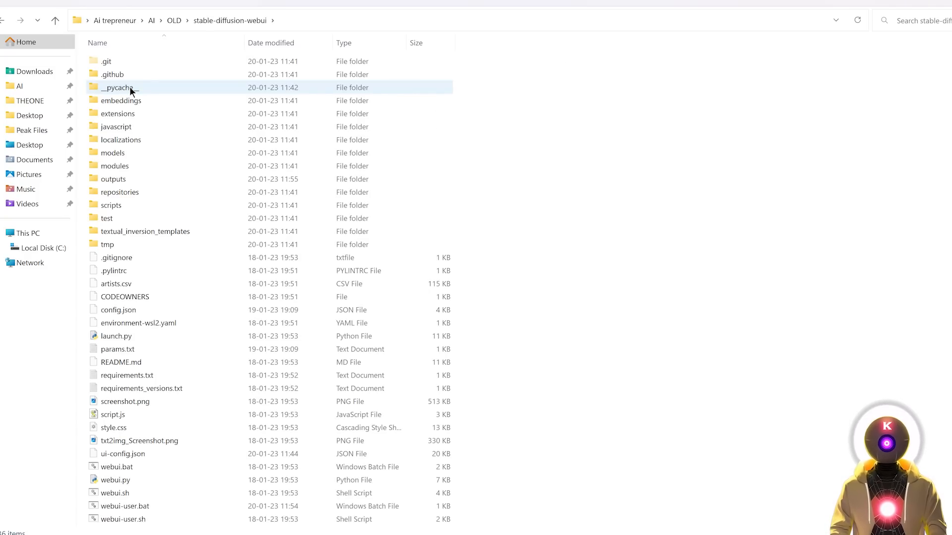
pyautogui.doubleClick(113, 152)
pyautogui.doubleClick(124, 153)
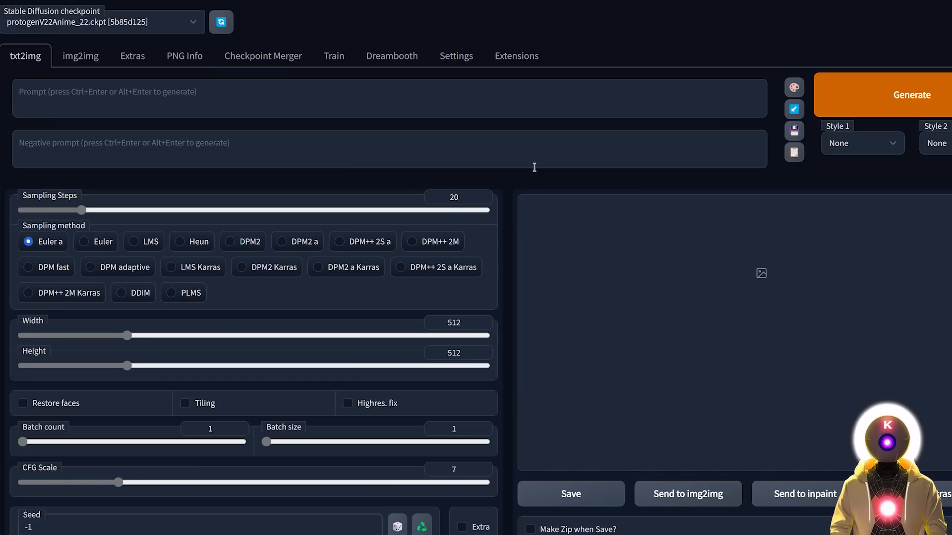
# Switch to the Stable Diffusion web UI and examine Dreambooth's Train Model settings
pyautogui.click(405, 64)
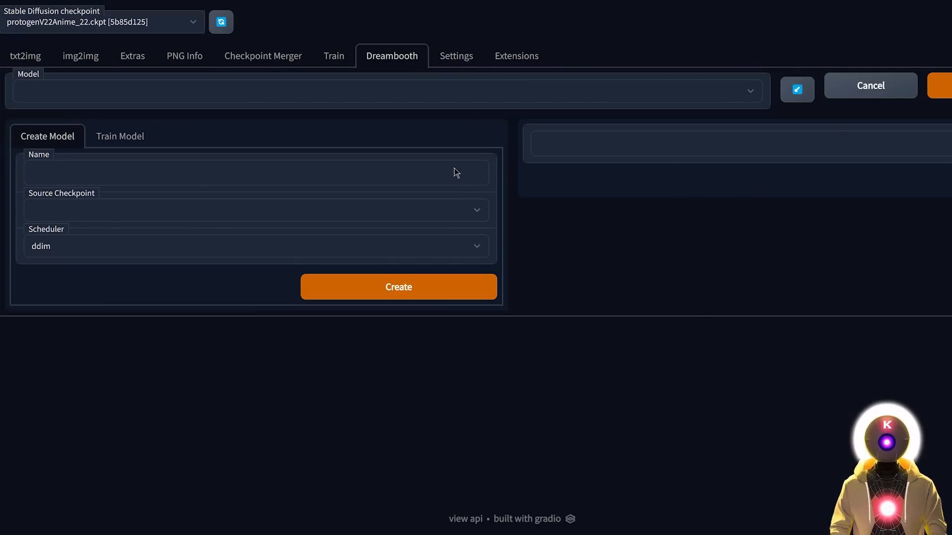
pyautogui.click(133, 134)
pyautogui.scroll(-1, 569, 233)
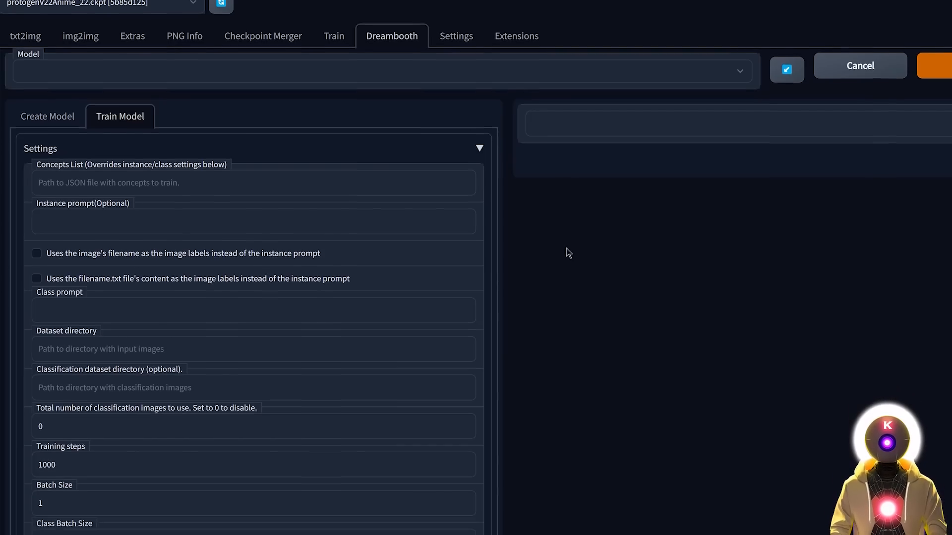
pyautogui.scroll(-10, 567, 249)
pyautogui.scroll(8, 564, 248)
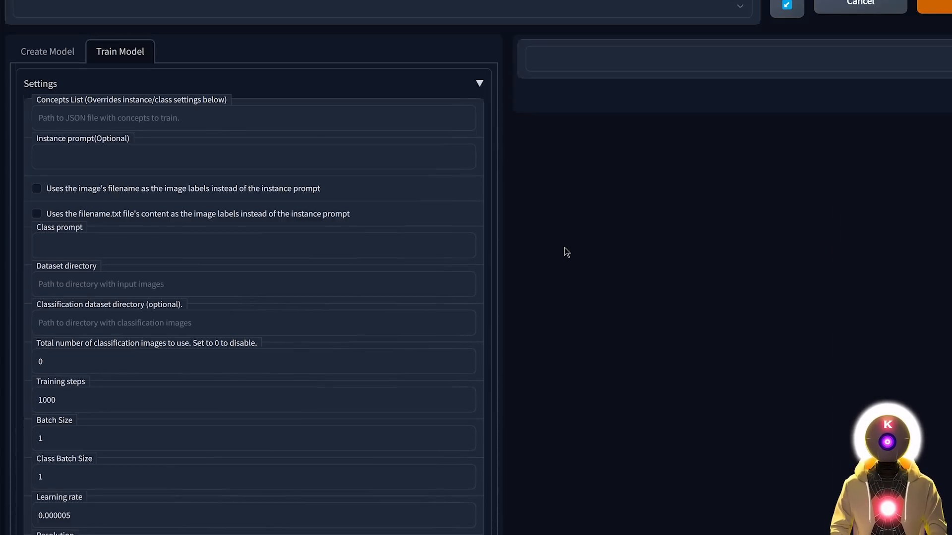
pyautogui.scroll(2, 567, 253)
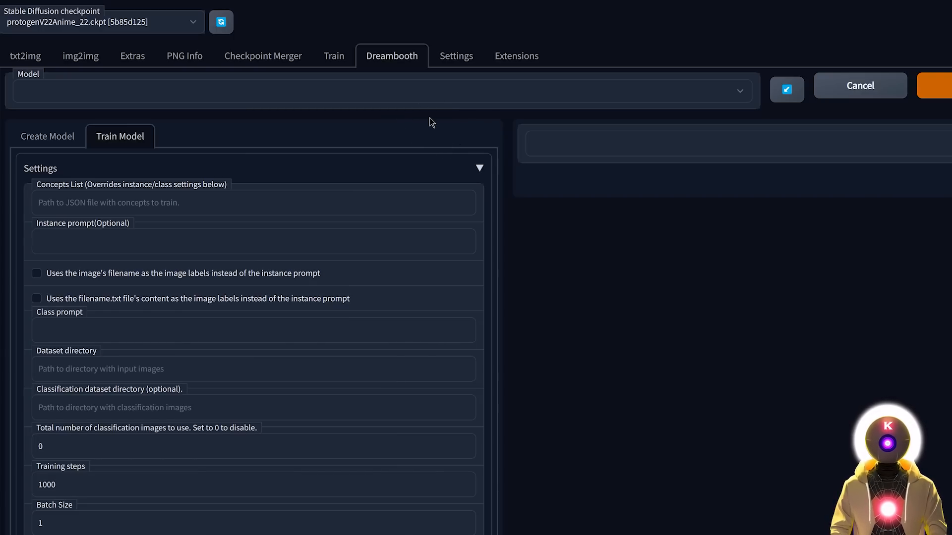
# Load the list of available extensions and check which extensions are installed in the web UI
pyautogui.click(513, 61)
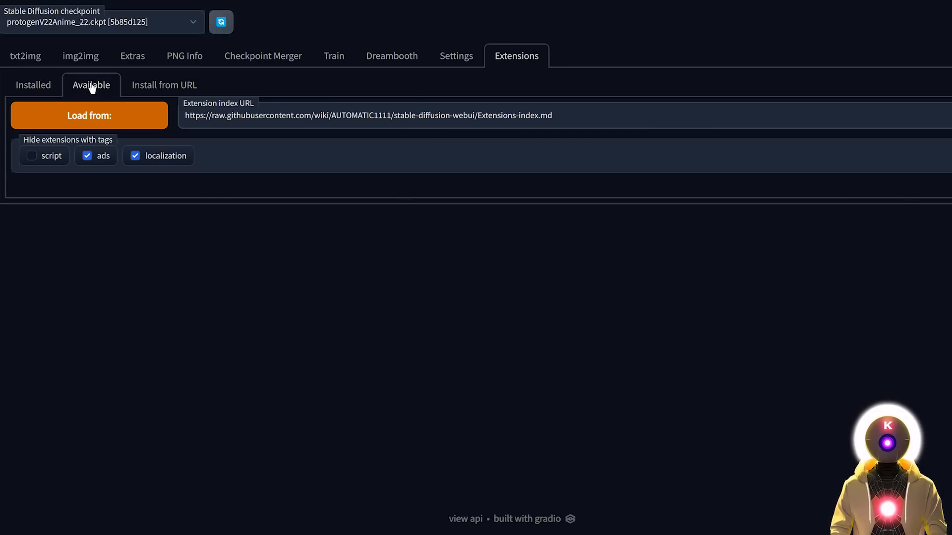
pyautogui.click(99, 119)
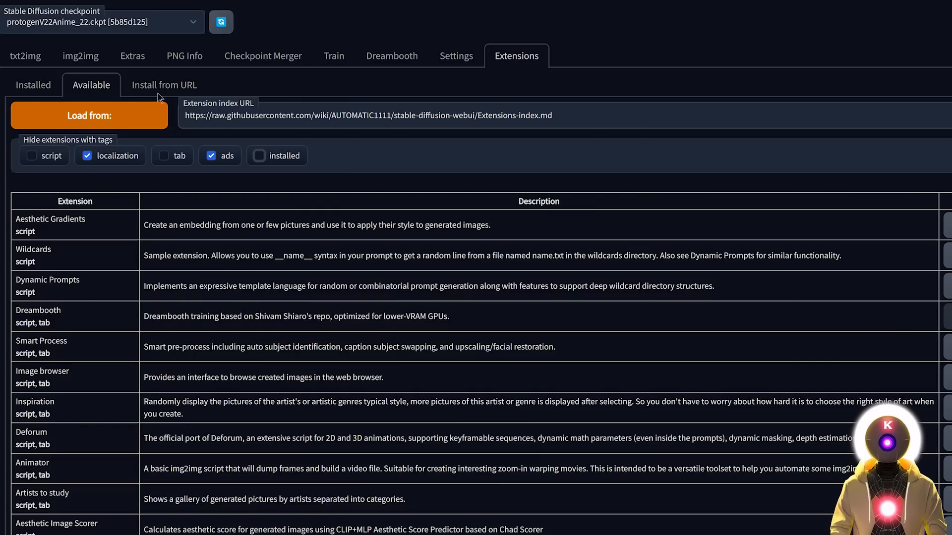
pyautogui.click(29, 87)
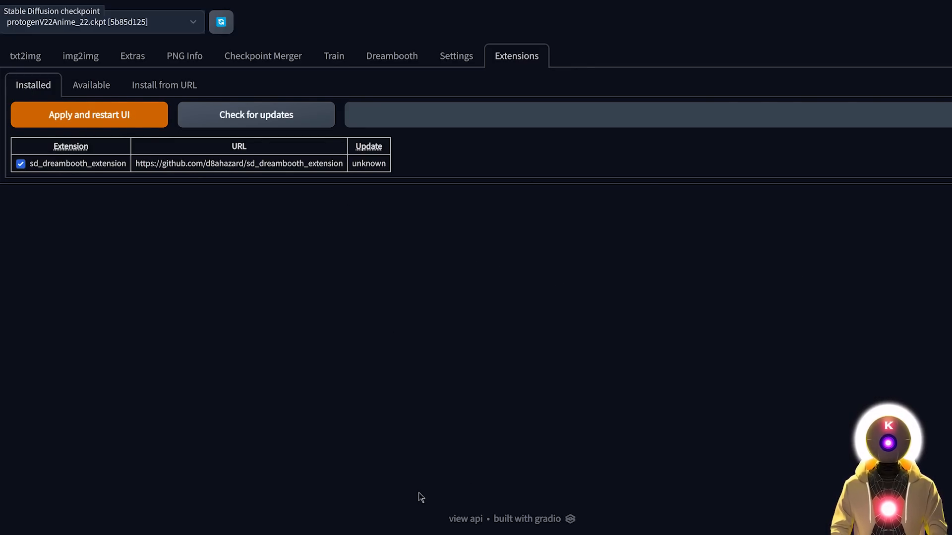
pyautogui.click(421, 65)
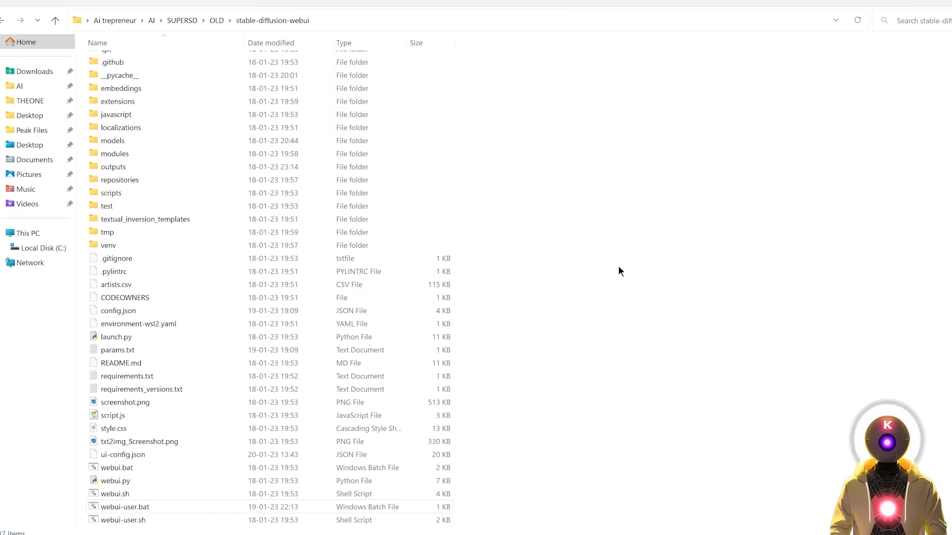
# Browse into the extensions folder of OLD's stable-diffusion-webui installation, and open the DREAMBOOTH COMMIT text file in the OLD folder
pyautogui.doubleClick(154, 102)
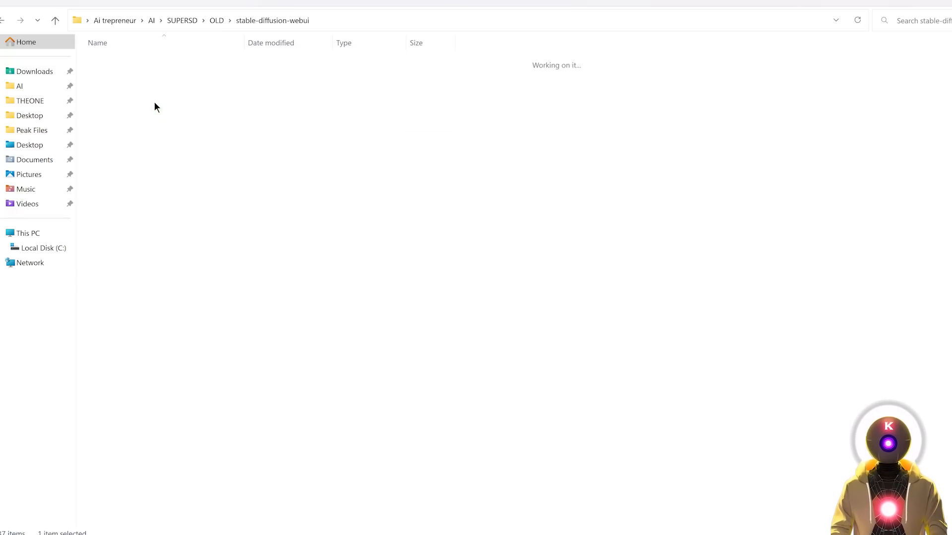
pyautogui.doubleClick(139, 61)
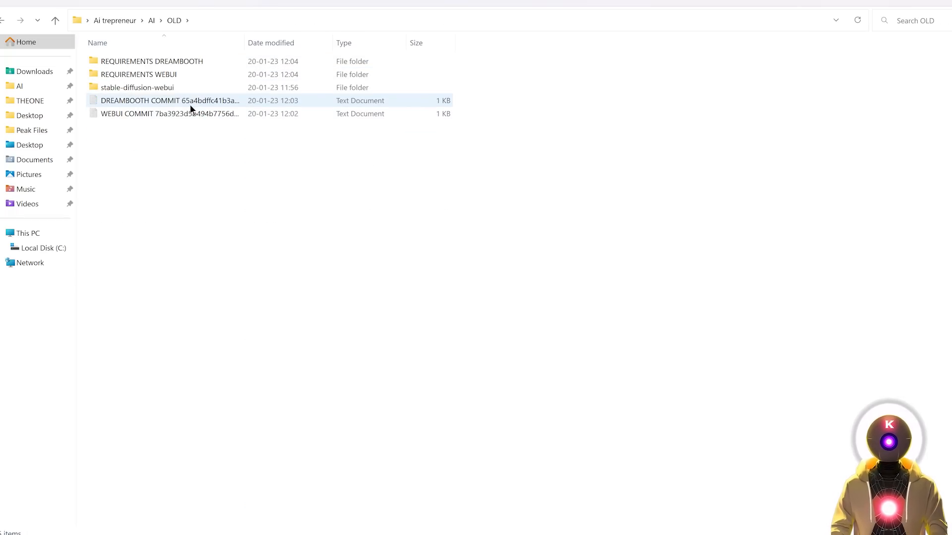
pyautogui.doubleClick(190, 103)
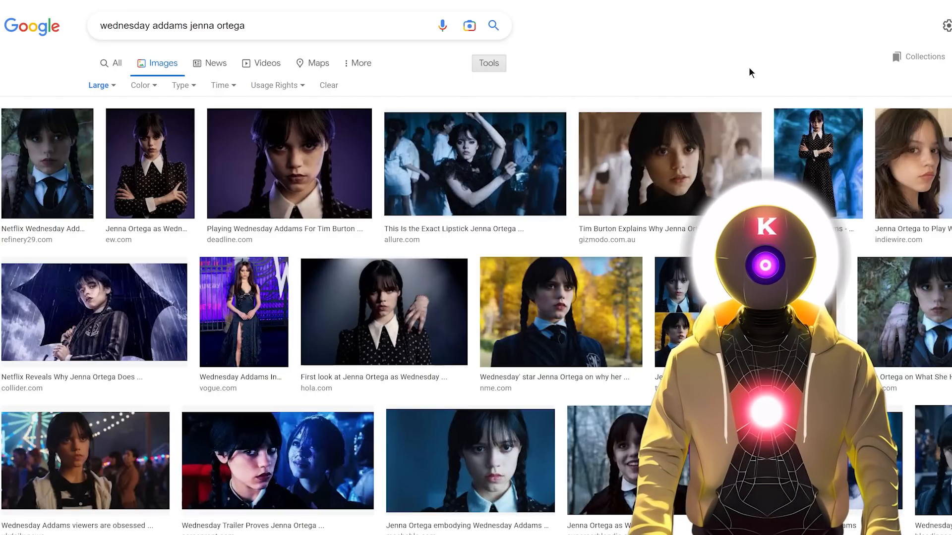
# Look through the Google Images results for wednesday addams jenna ortega and examine the sample training images in the 512 folder
pyautogui.scroll(-6, 754, 69)
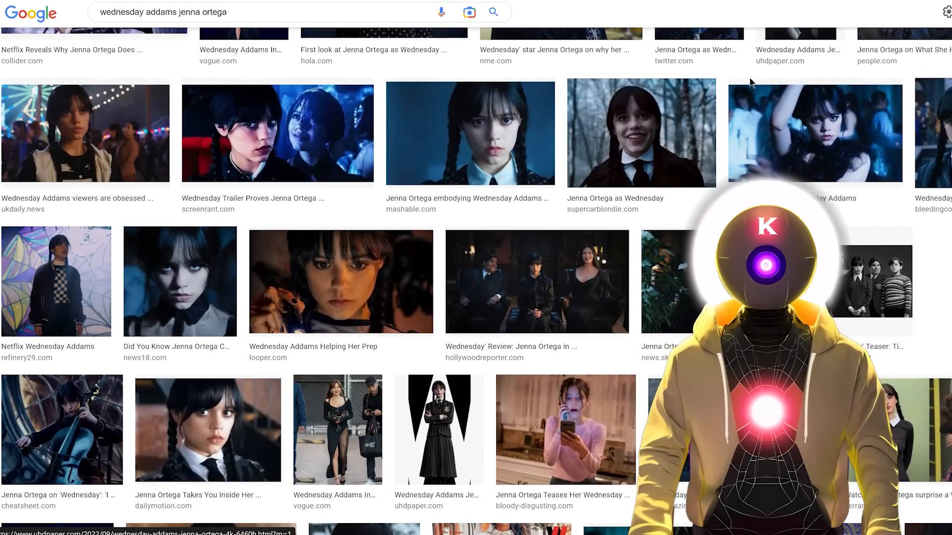
pyautogui.scroll(-5, 739, 149)
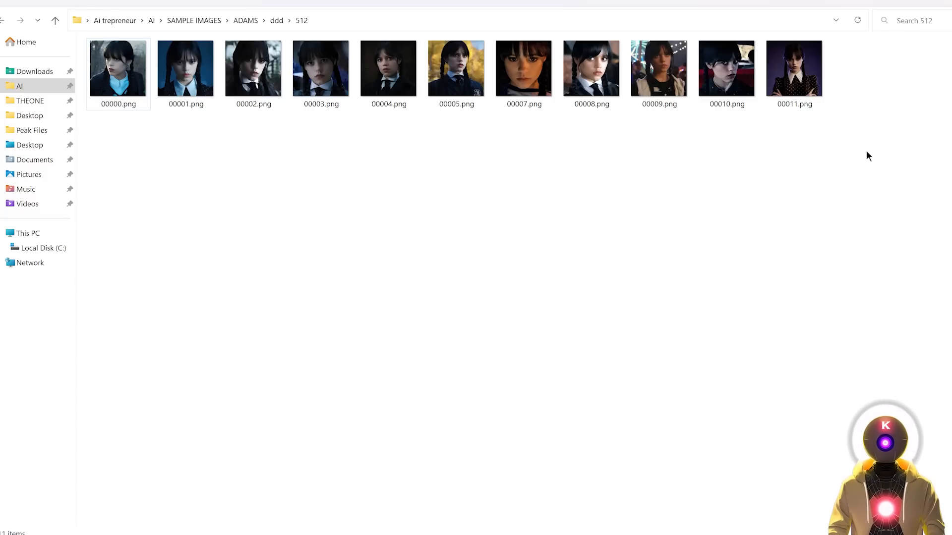
pyautogui.moveTo(864, 151); pyautogui.dragTo(130, 41)
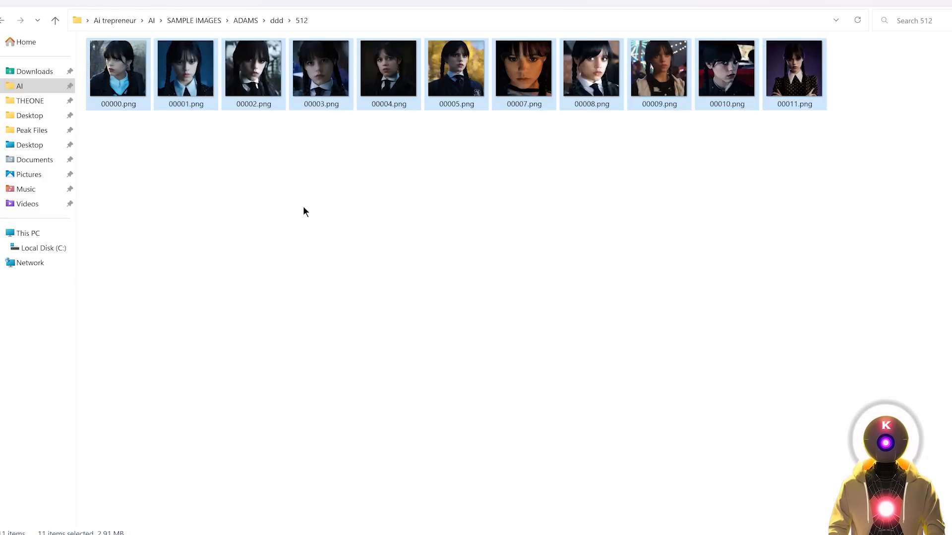
pyautogui.click(305, 206)
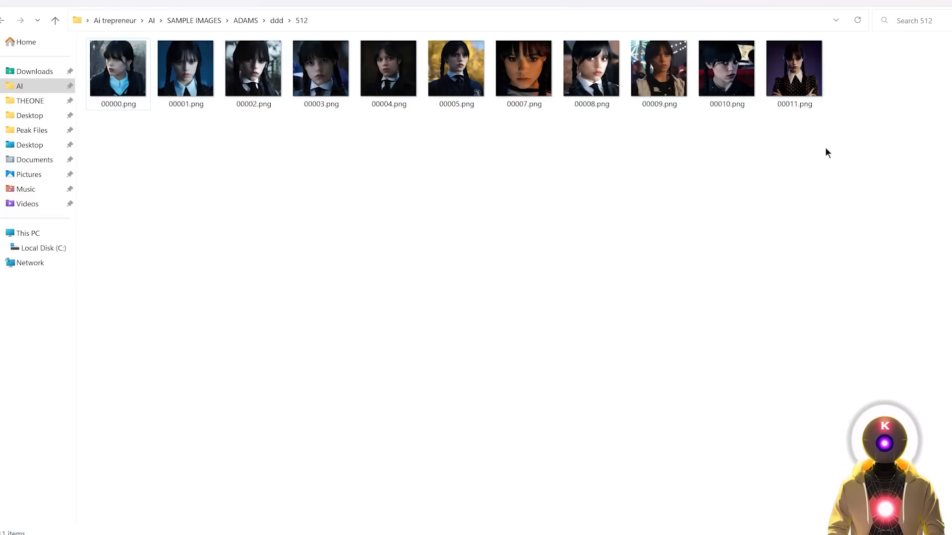
pyautogui.moveTo(827, 149); pyautogui.dragTo(127, 43)
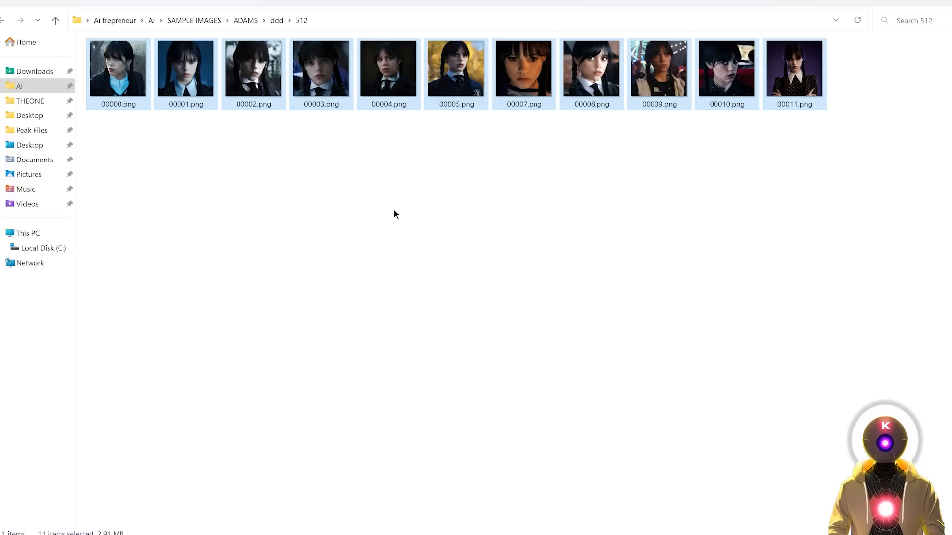
pyautogui.click(473, 204)
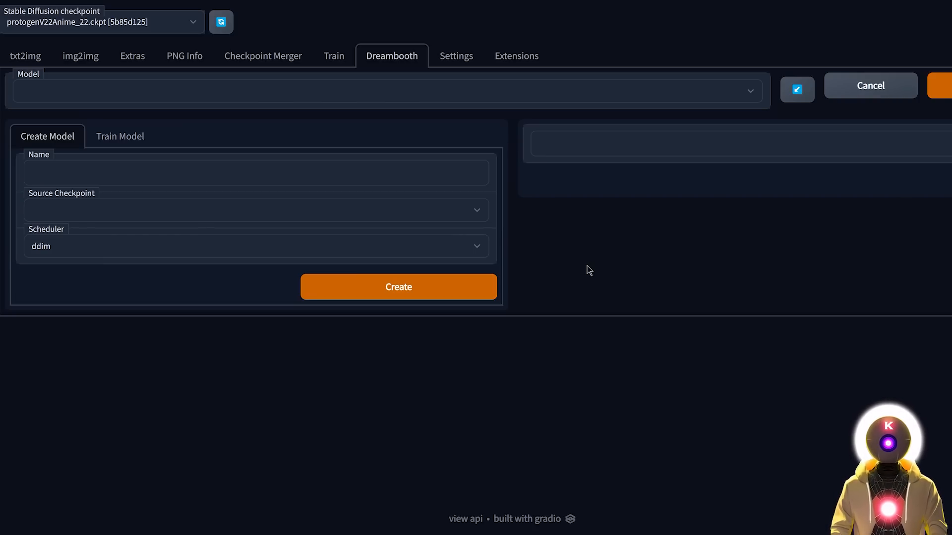
# Create a Dreambooth model named OLDADDAMSOHWXPERSON from the v1-5-pruned.ckpt source checkpoint
pyautogui.click(209, 172)
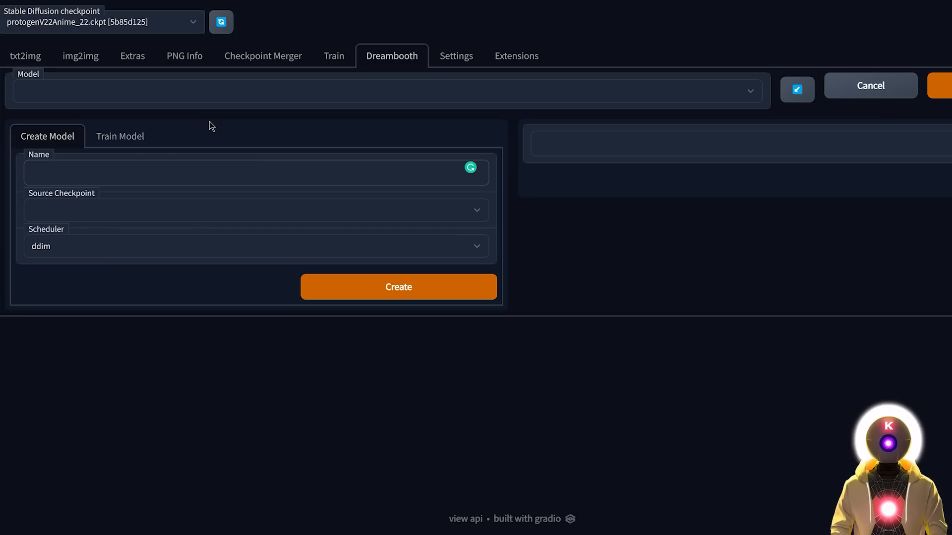
pyautogui.write('OLD')
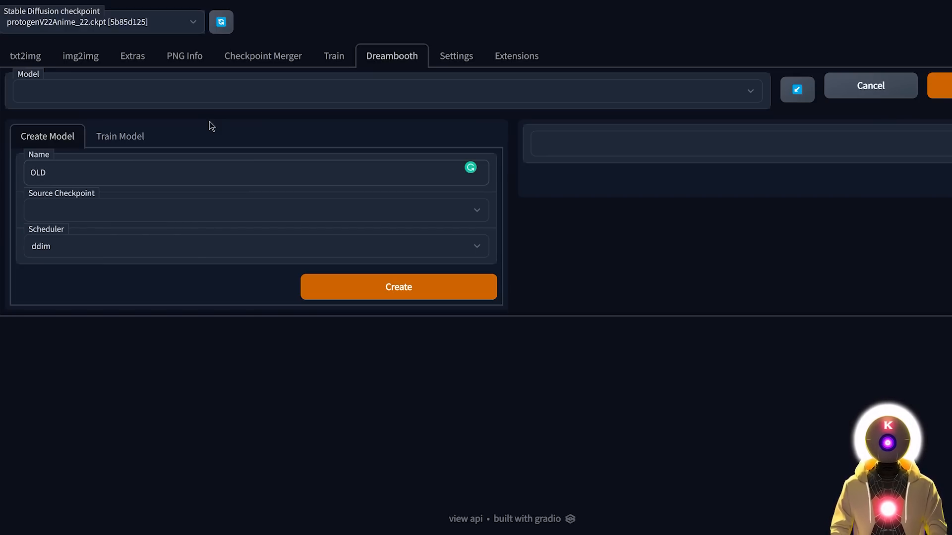
pyautogui.write('ADDAMS')
pyautogui.write('OHWXPERSON')
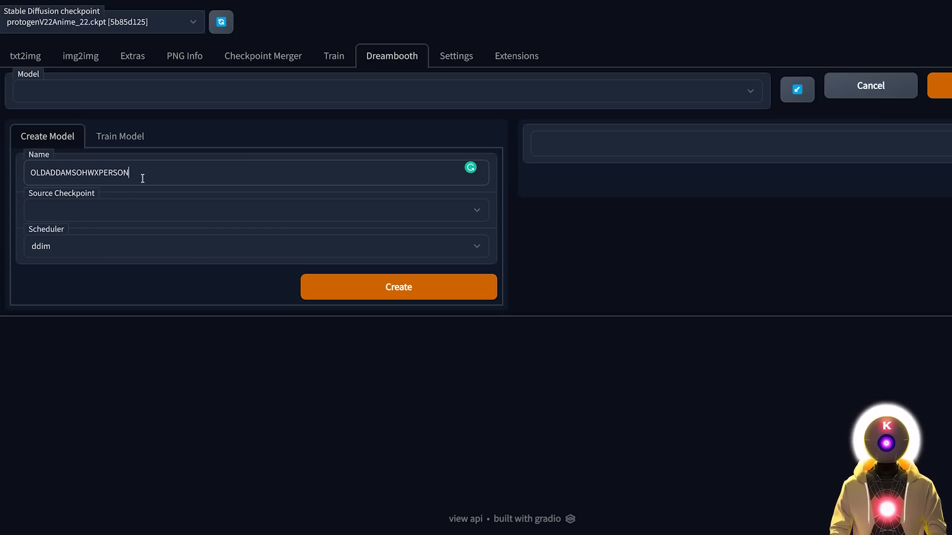
pyautogui.click(145, 214)
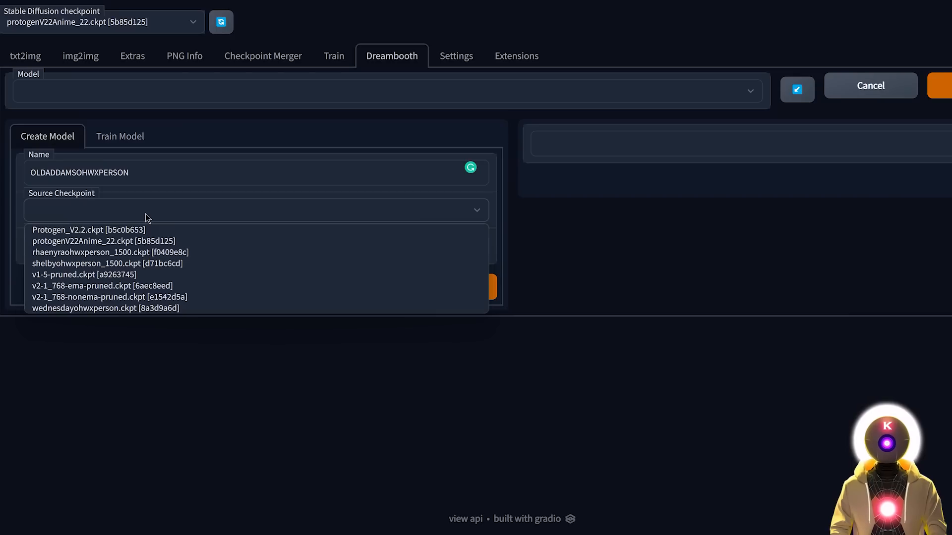
pyautogui.click(100, 274)
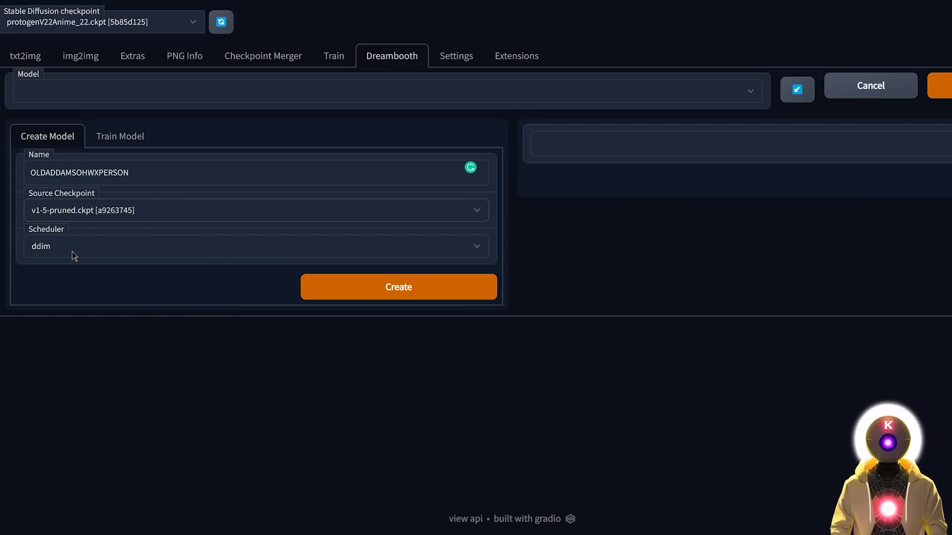
pyautogui.click(335, 284)
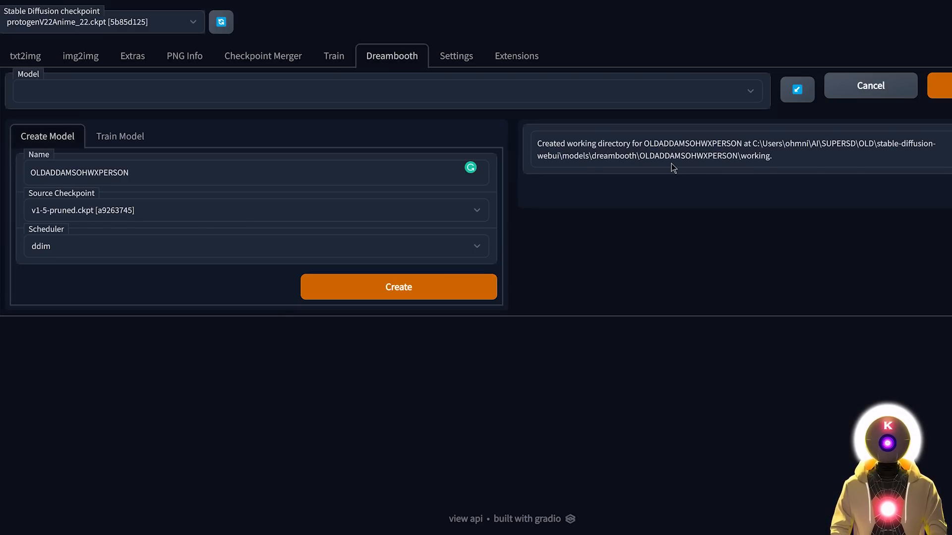
# Select OLDADDAMSOHWXPERSON as the Dreambooth model and review its Train Model settings, including the Advanced section
pyautogui.click(679, 94)
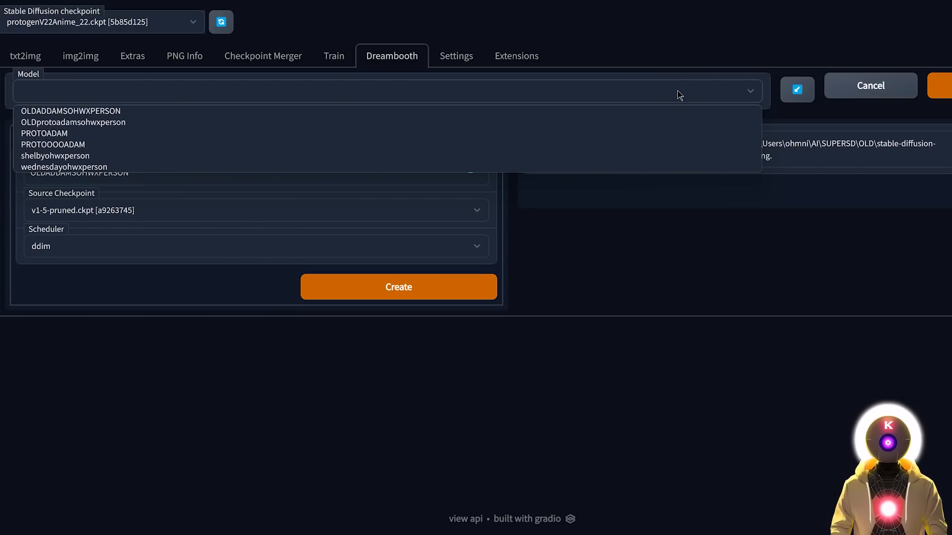
pyautogui.click(88, 111)
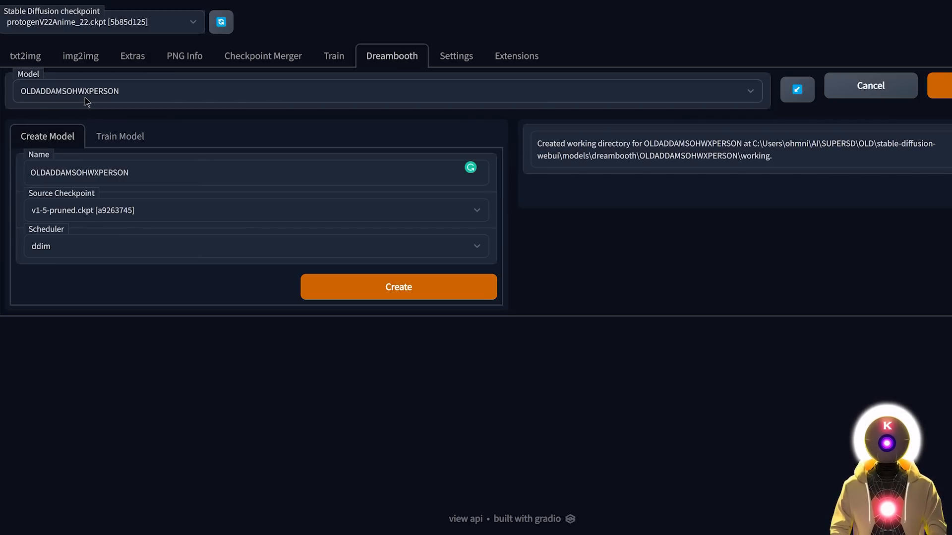
pyautogui.click(119, 139)
pyautogui.scroll(-10, 566, 342)
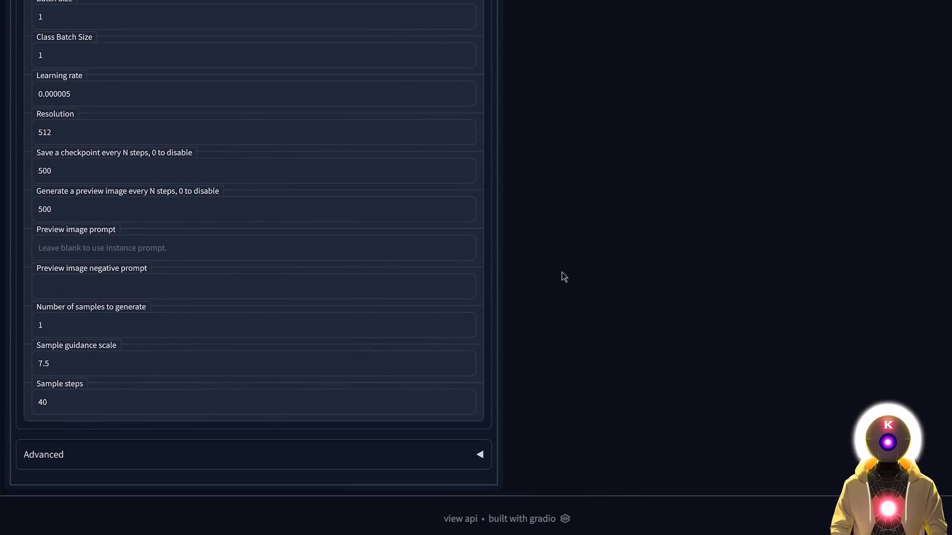
pyautogui.click(480, 455)
pyautogui.scroll(-10, 572, 376)
pyautogui.scroll(20, 552, 257)
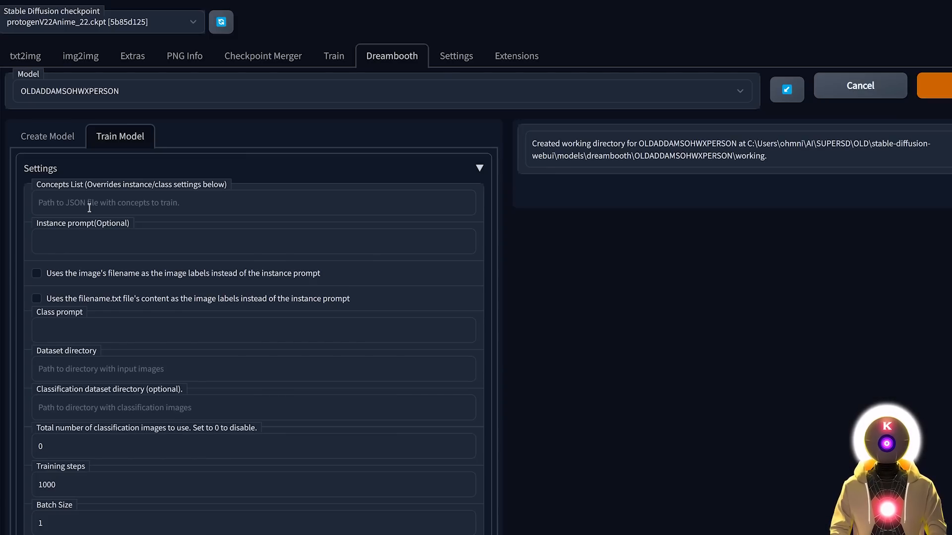
# Set the instance prompt in the Train Model settings to "photo of ohwx person"
pyautogui.click(250, 238)
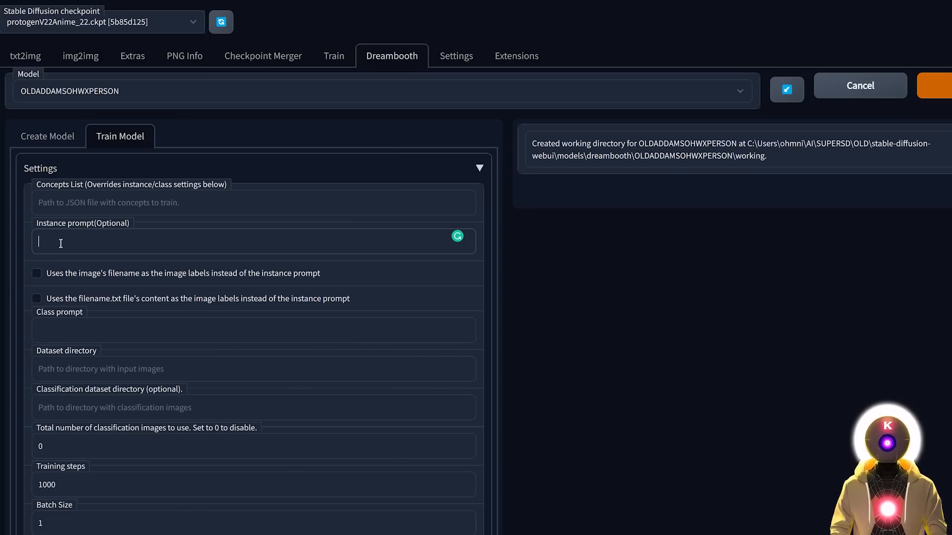
pyautogui.write('photo of ohwx person')
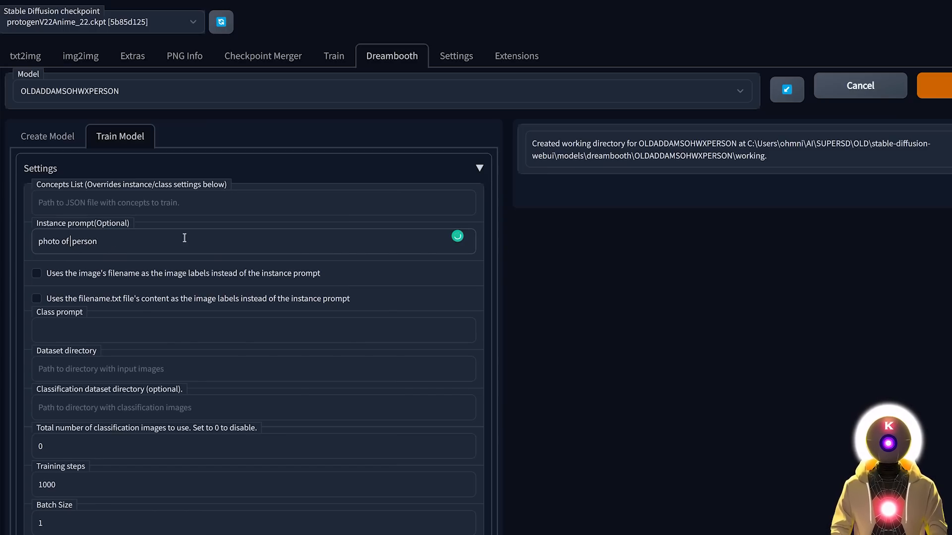
# Try TOM CRUISE in place of ohwx in the instance prompt, and undo the replacement
pyautogui.write('TOM CRUISE')
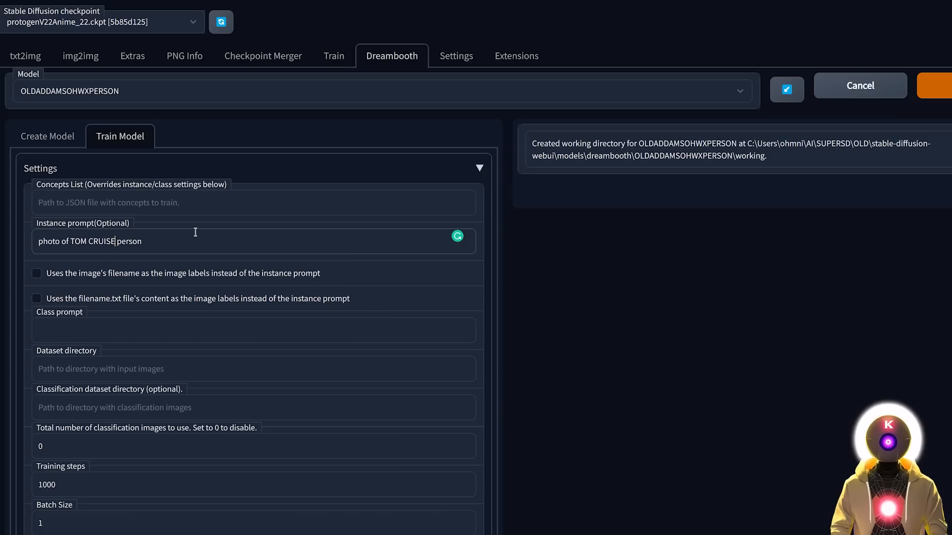
pyautogui.hotkey('ctrl', 'z')
pyautogui.click(78, 250)
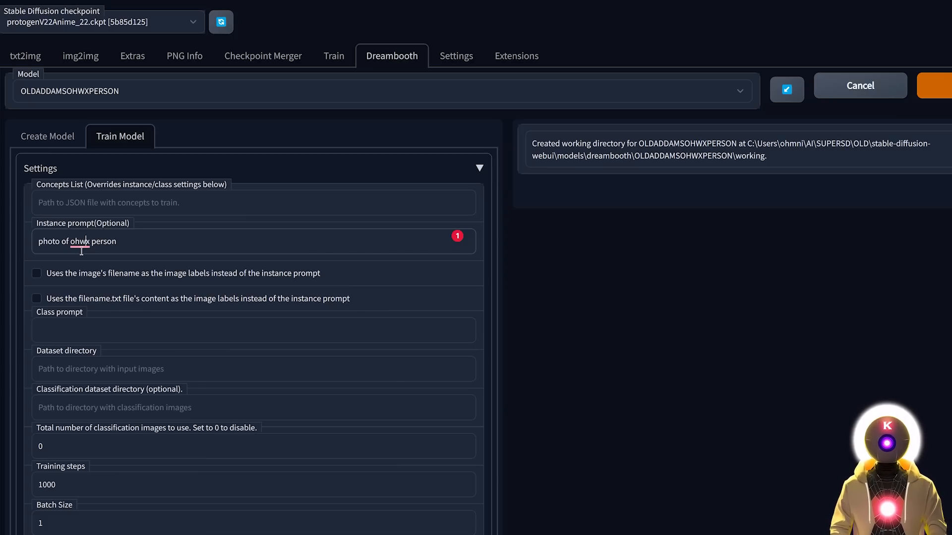
pyautogui.click(107, 247)
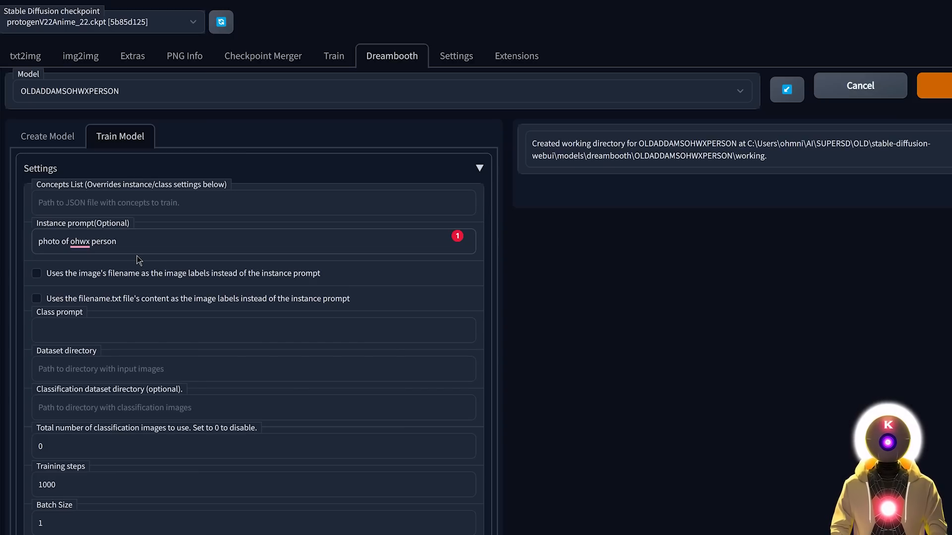
pyautogui.doubleClick(110, 242)
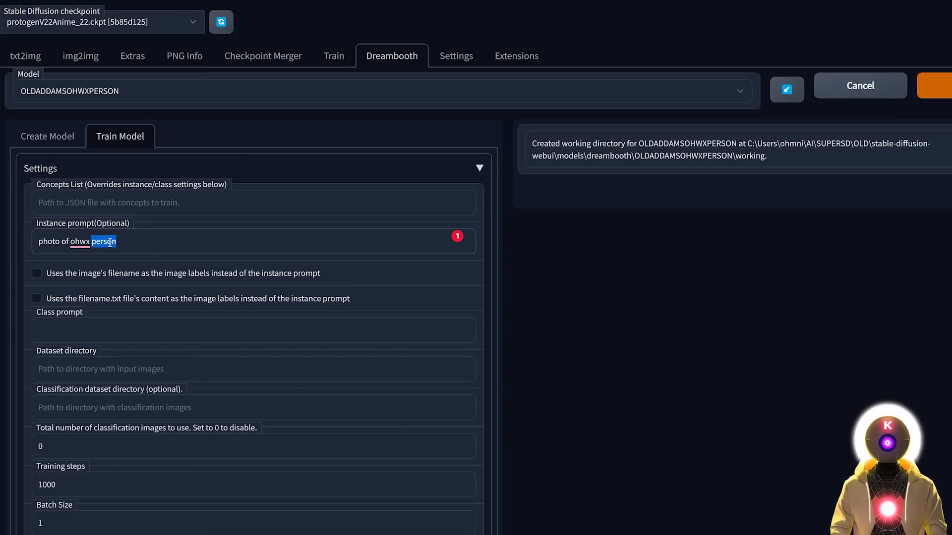
pyautogui.click(164, 245)
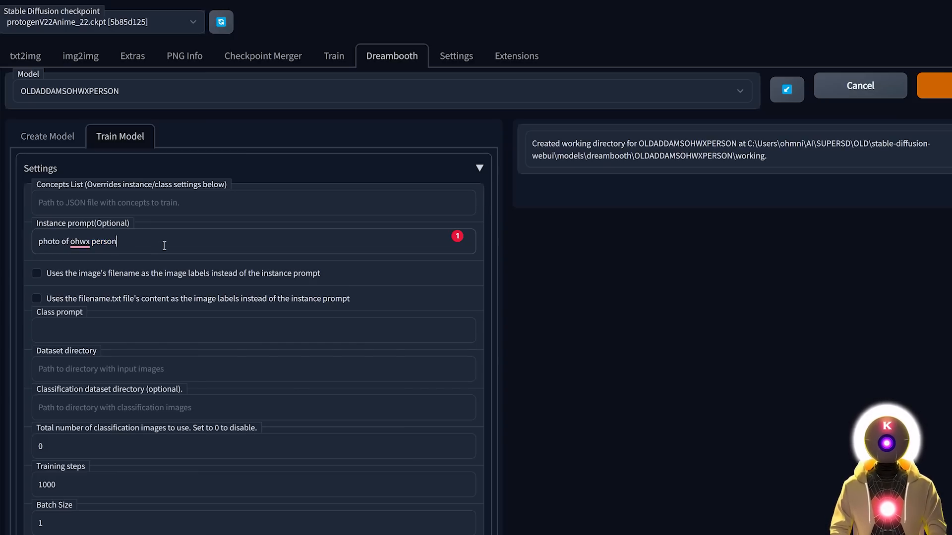
pyautogui.doubleClick(101, 240)
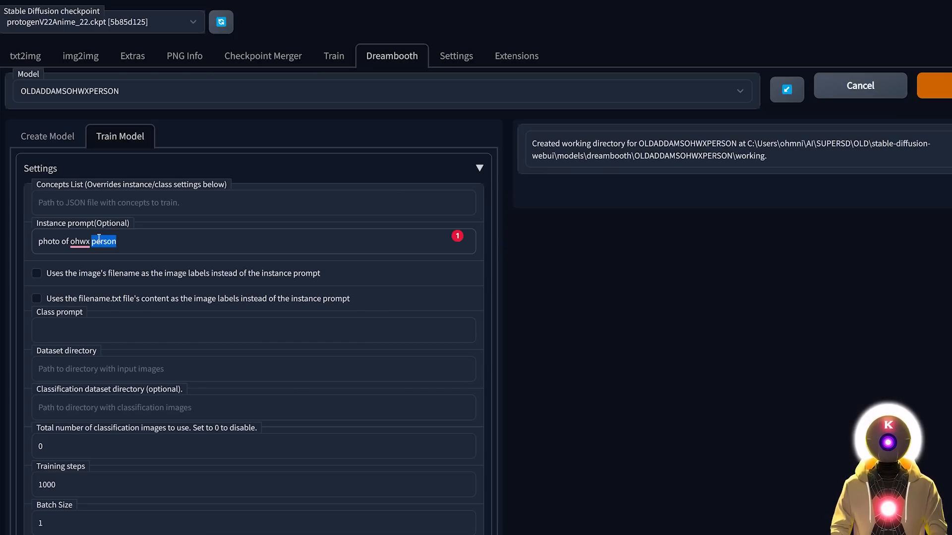
# Set the class prompt to "photo of a person" and the dataset directory to the path of the SAMPLE IMAGES\ADAMS\ddd\512 folder
pyautogui.click(114, 326)
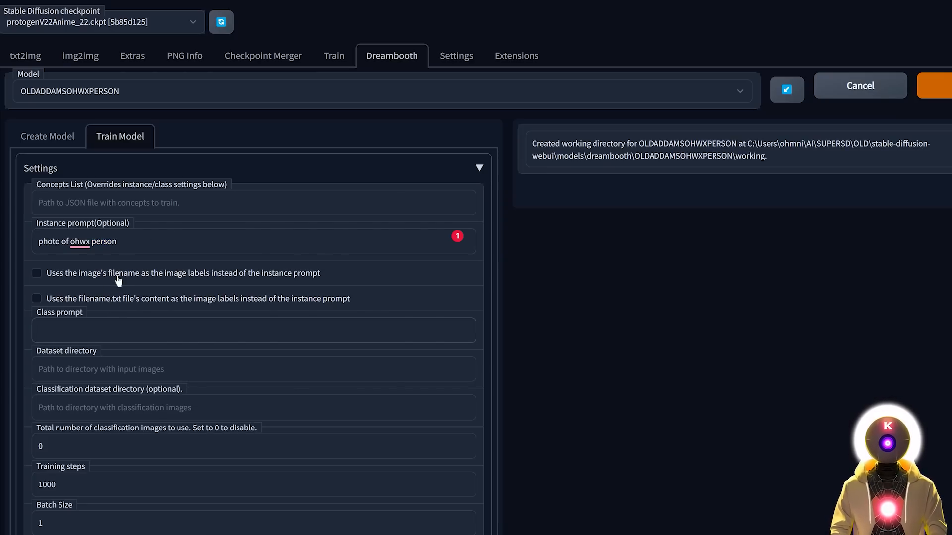
pyautogui.scroll(-2, 86, 297)
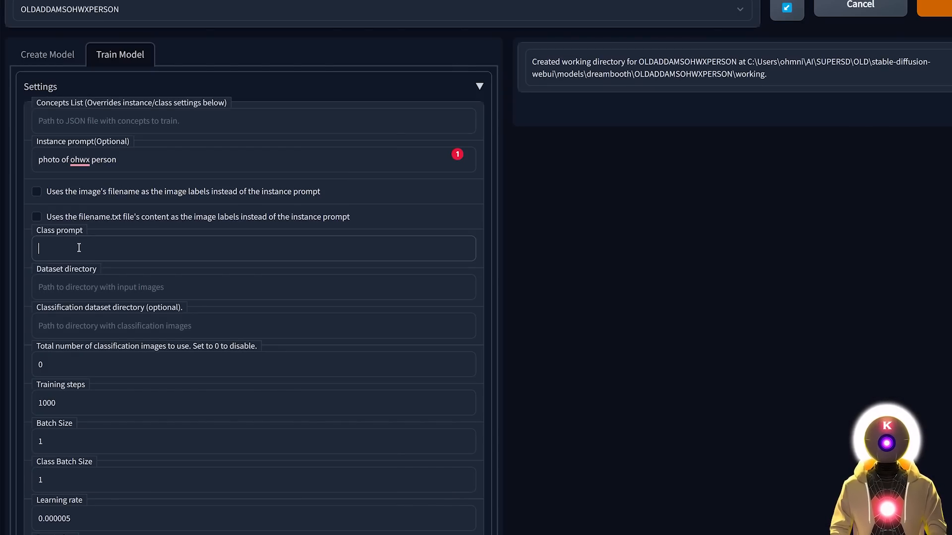
pyautogui.write('photo of a person')
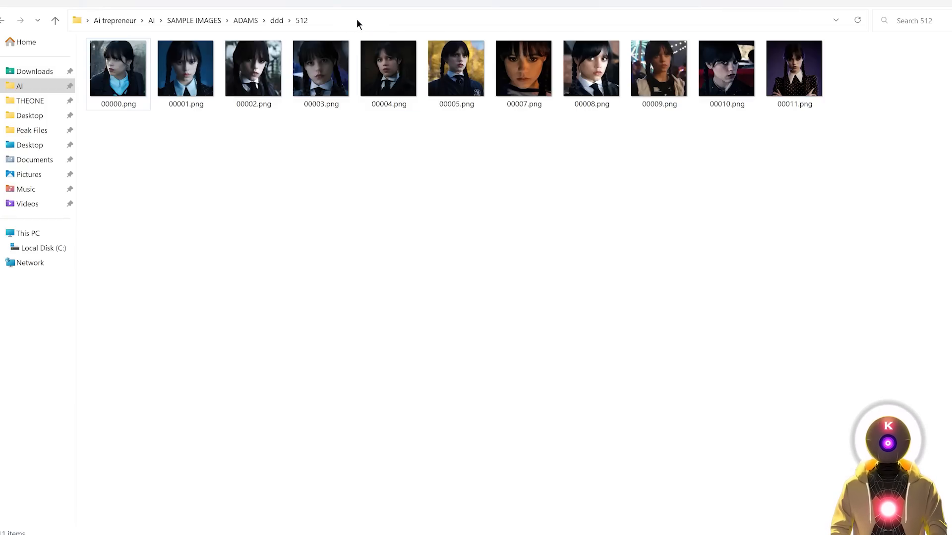
pyautogui.click(356, 20)
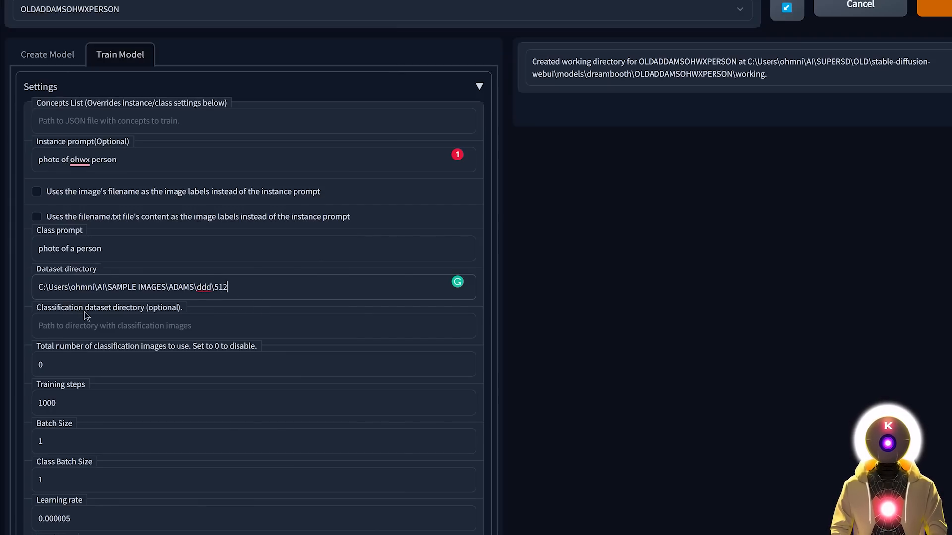
# Set the classification dataset directory to the path of the SAMPLE IMAGES\REGULARIZATION\REGULARIZATION-IMAGES-SD\person folder, copied from File Explorer
pyautogui.click(130, 320)
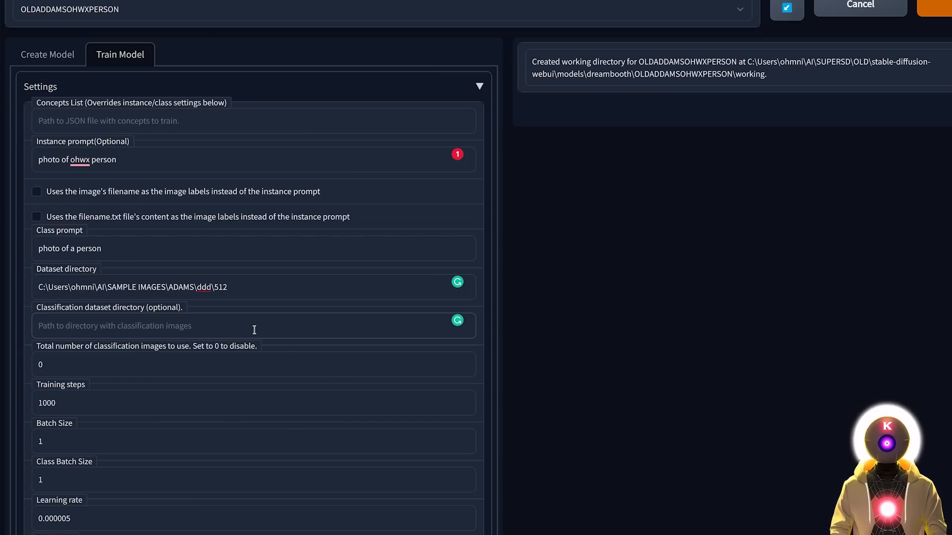
pyautogui.click(596, 286)
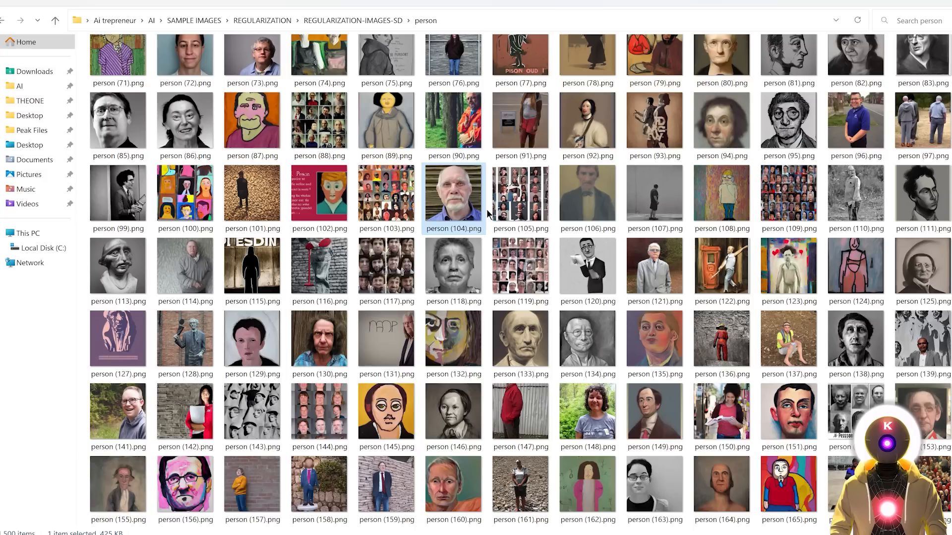
pyautogui.click(478, 20)
pyautogui.hotkey('ctrl', 'c')
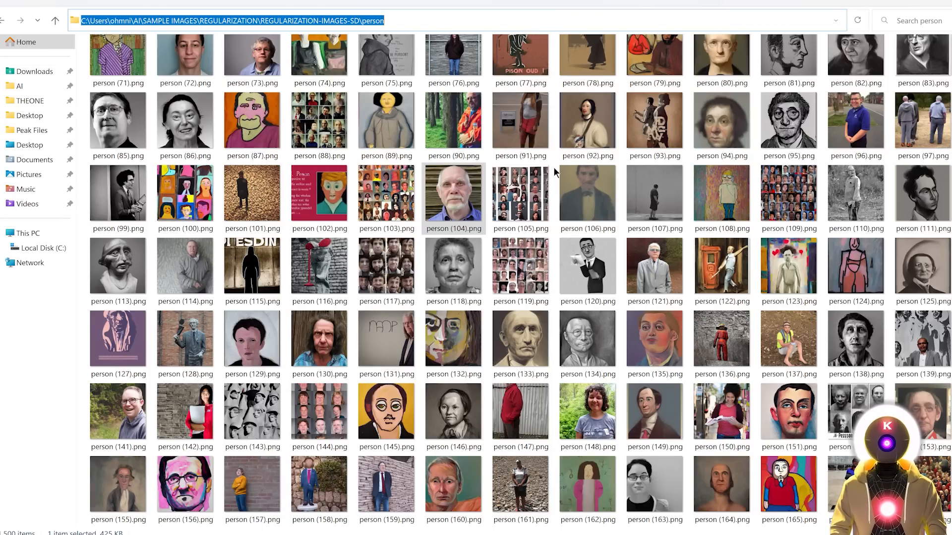
pyautogui.hotkey('alt', 'Tab')
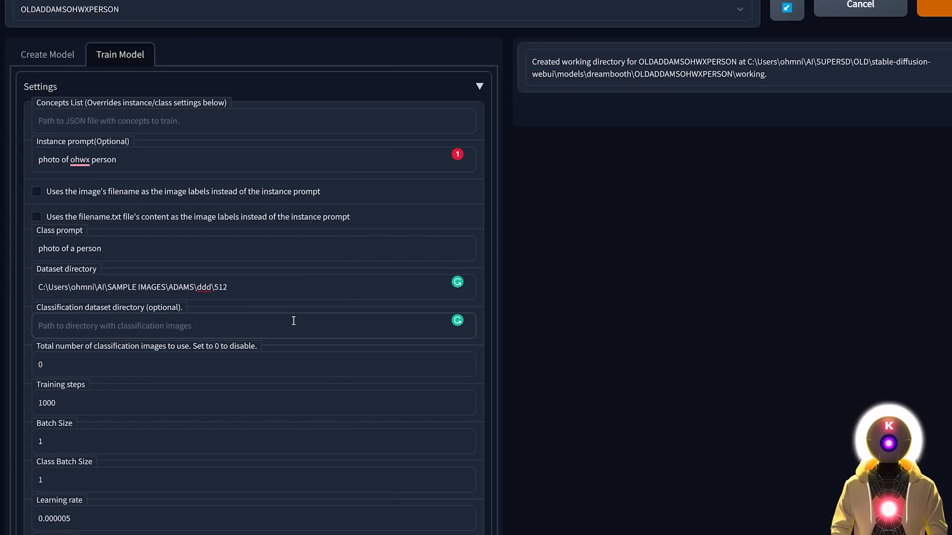
pyautogui.hotkey('ctrl', 'v')
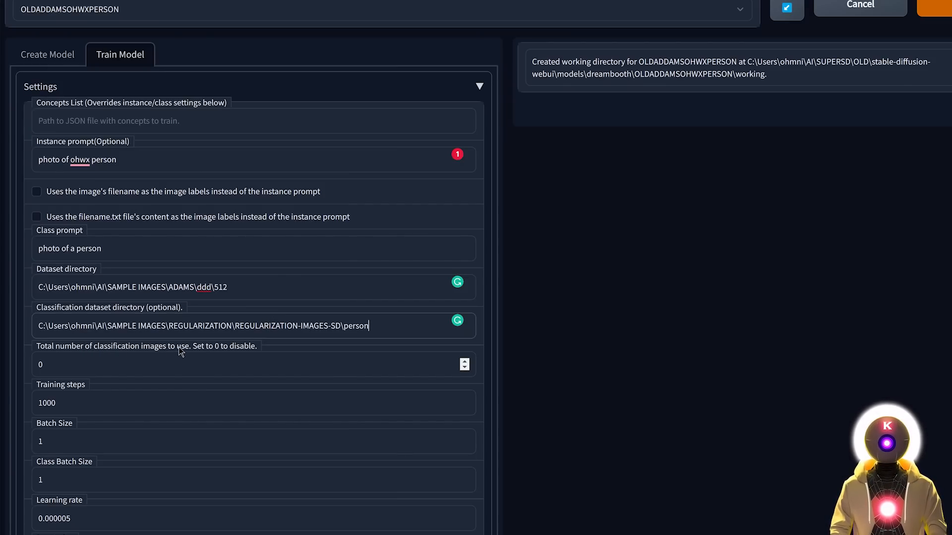
# Set the total number of classification images to 1500 and the training steps to 1500
pyautogui.doubleClick(124, 365)
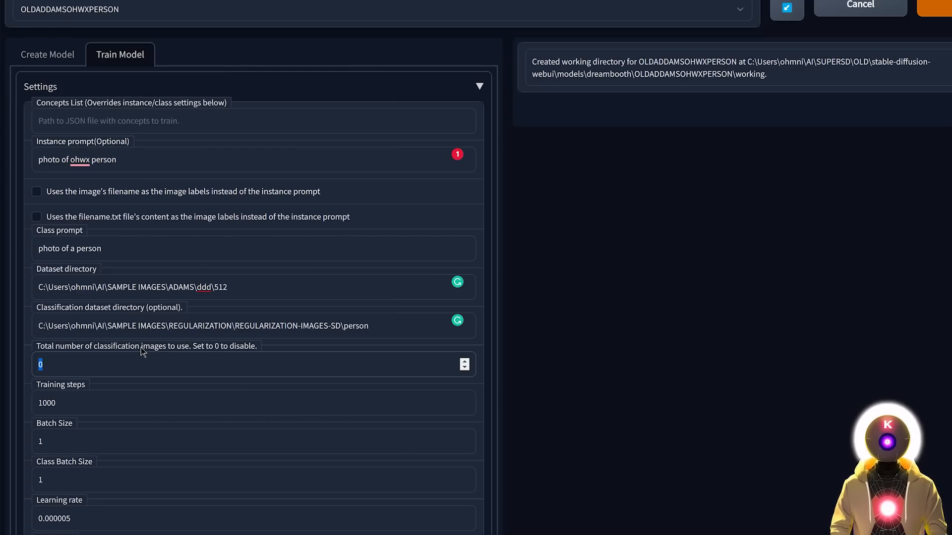
pyautogui.write('1500')
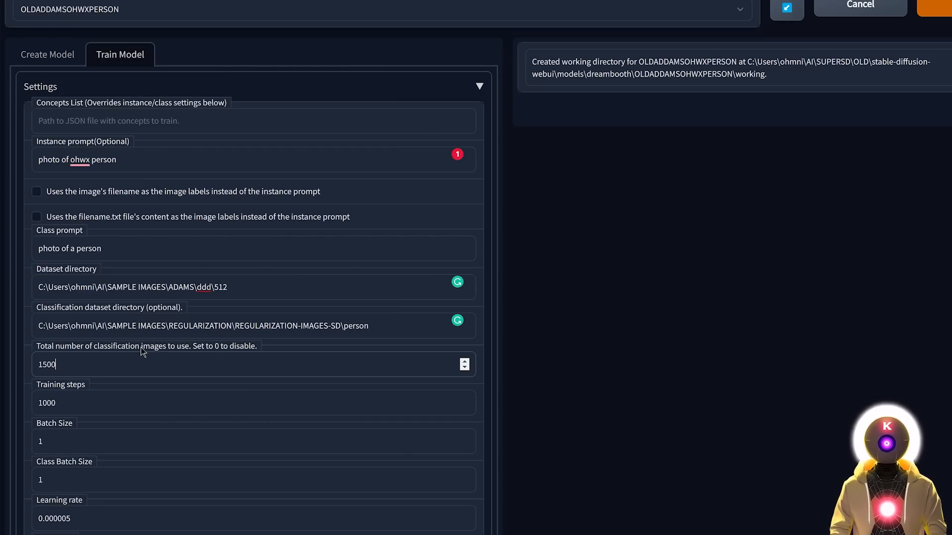
pyautogui.scroll(-2, 141, 347)
pyautogui.doubleClick(71, 321)
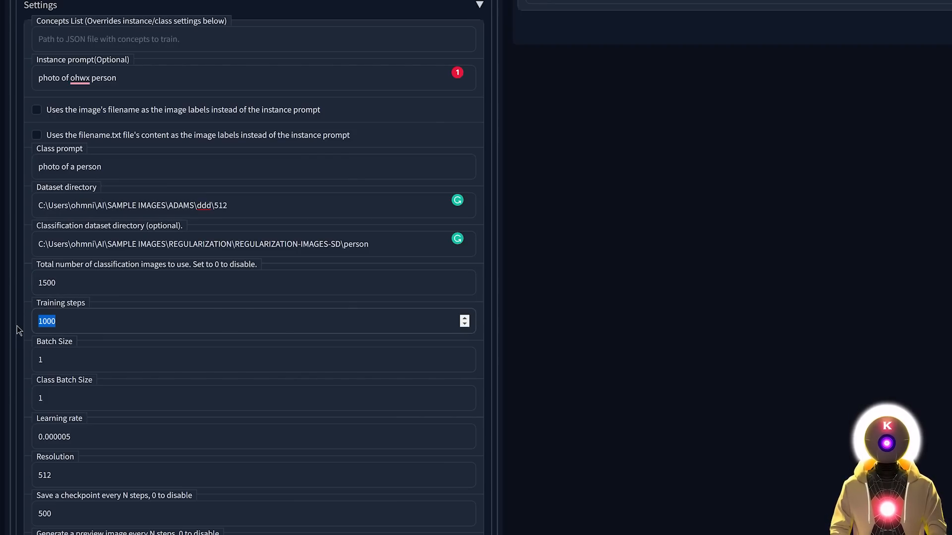
pyautogui.write('1500')
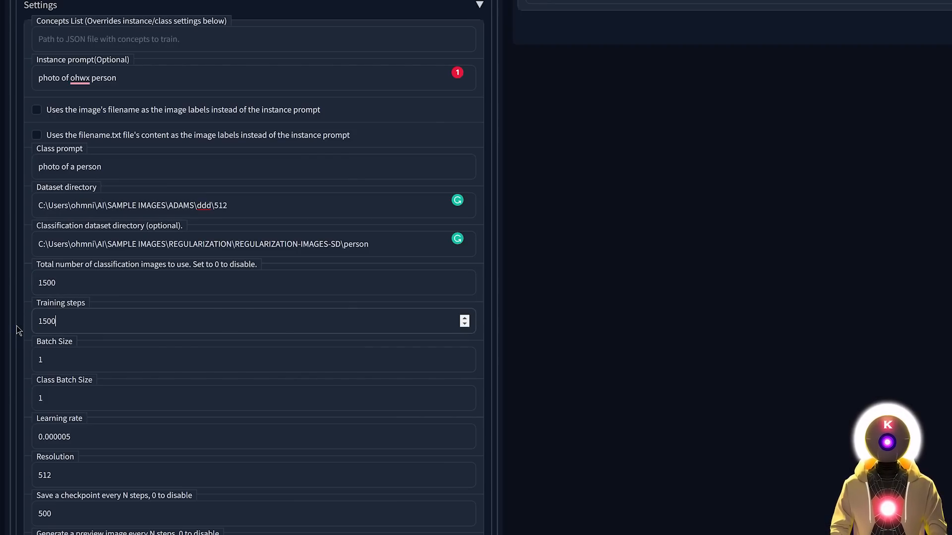
# Set the learning rate in the Train Model settings to 0.000001
pyautogui.scroll(-2, 59, 257)
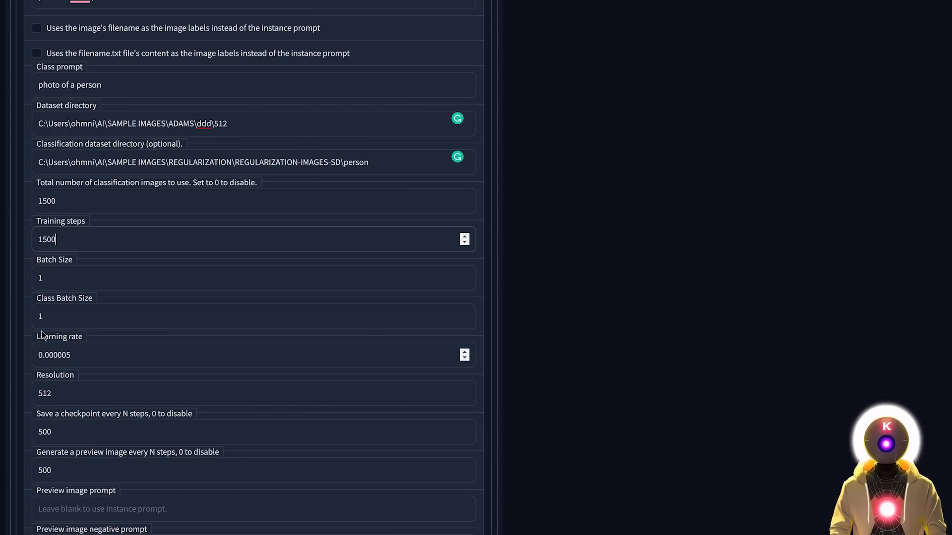
pyautogui.click(85, 357)
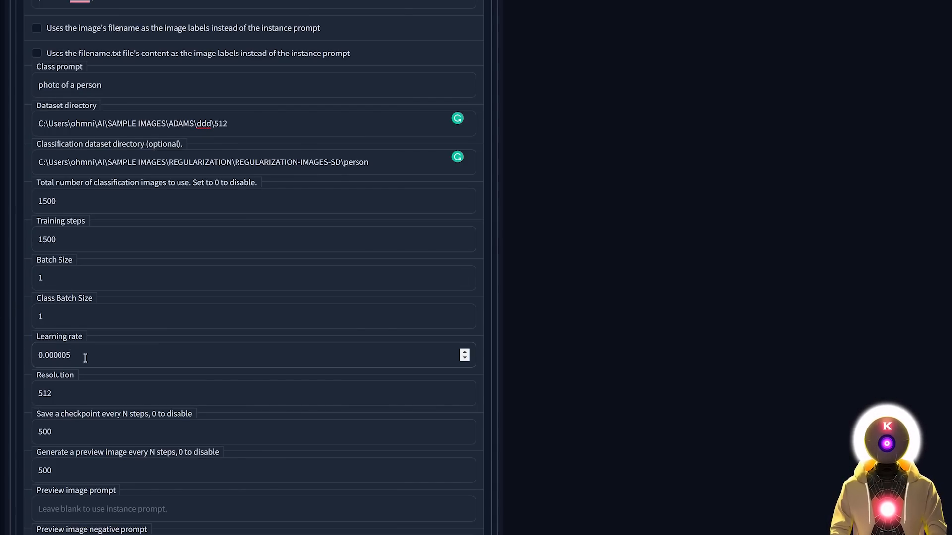
pyautogui.press('BackSpace')
pyautogui.write('1')
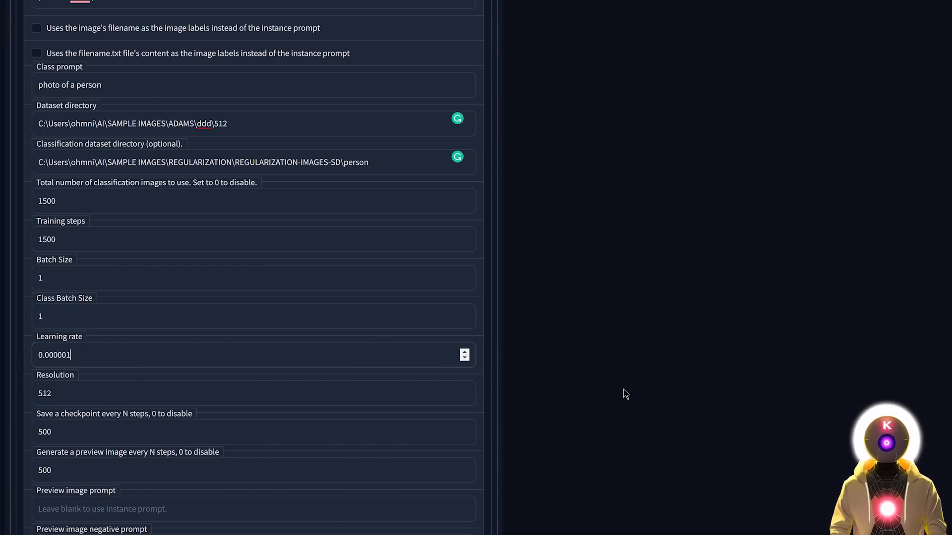
# Set preview images to generate every 50 steps, using the preview image prompt "photo of ohwx person red hair"
pyautogui.scroll(-3, 623, 393)
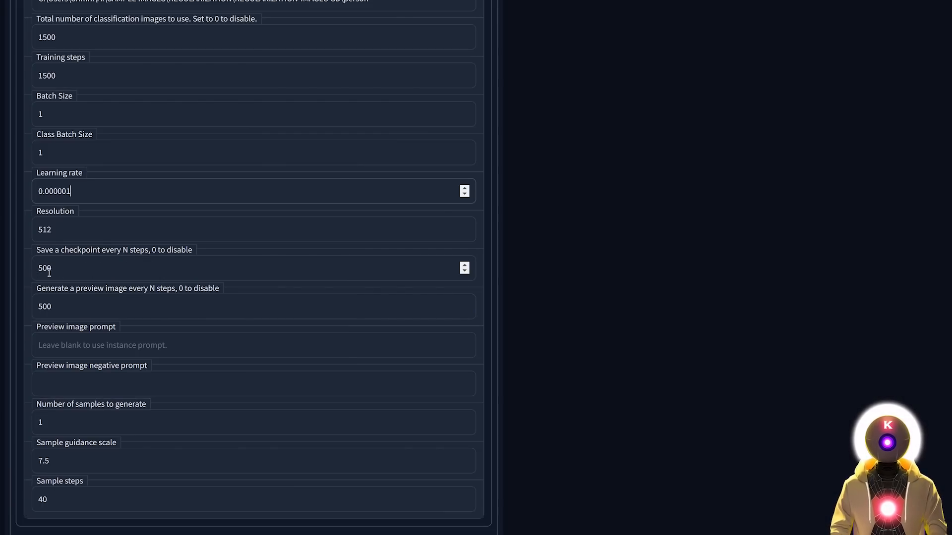
pyautogui.moveTo(58, 307); pyautogui.dragTo(40, 308)
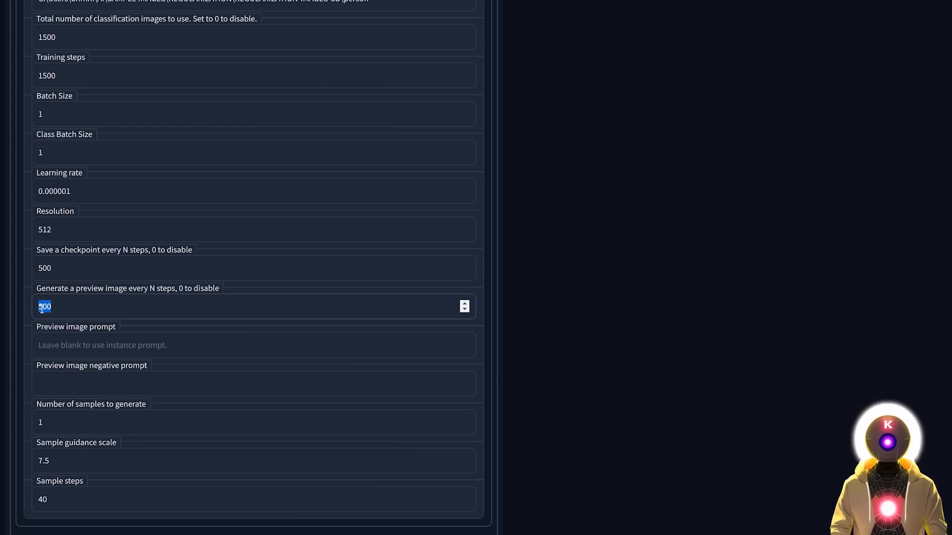
pyautogui.write('50')
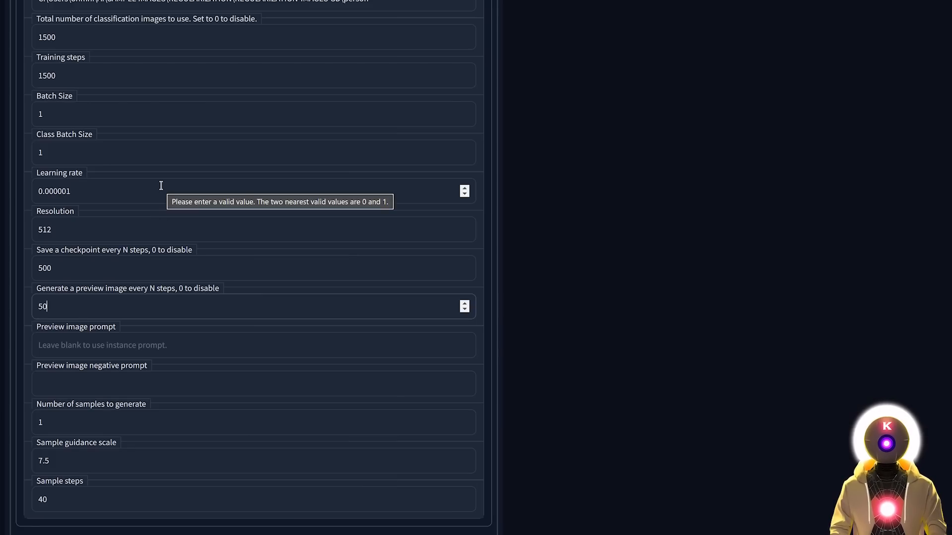
pyautogui.scroll(-2, 162, 185)
pyautogui.click(154, 255)
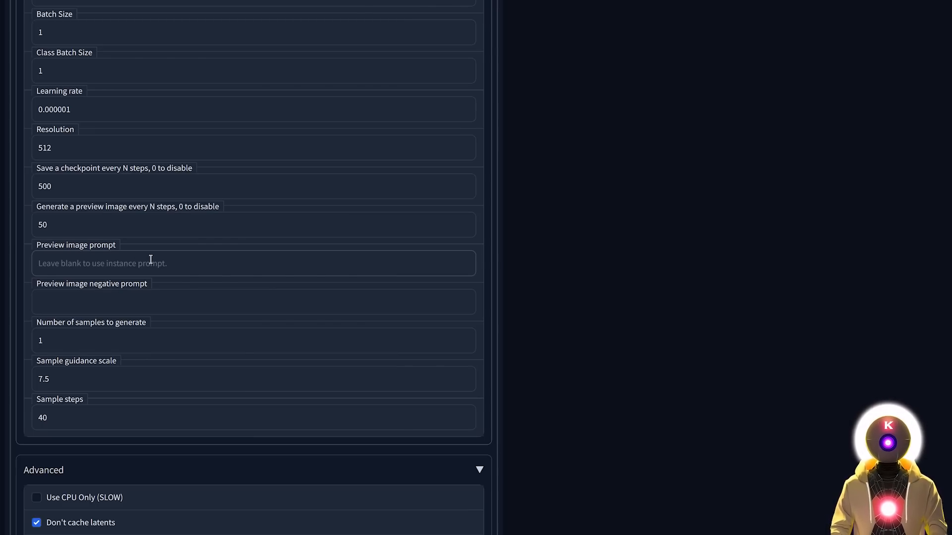
pyautogui.write('photo of ohwx person red hair')
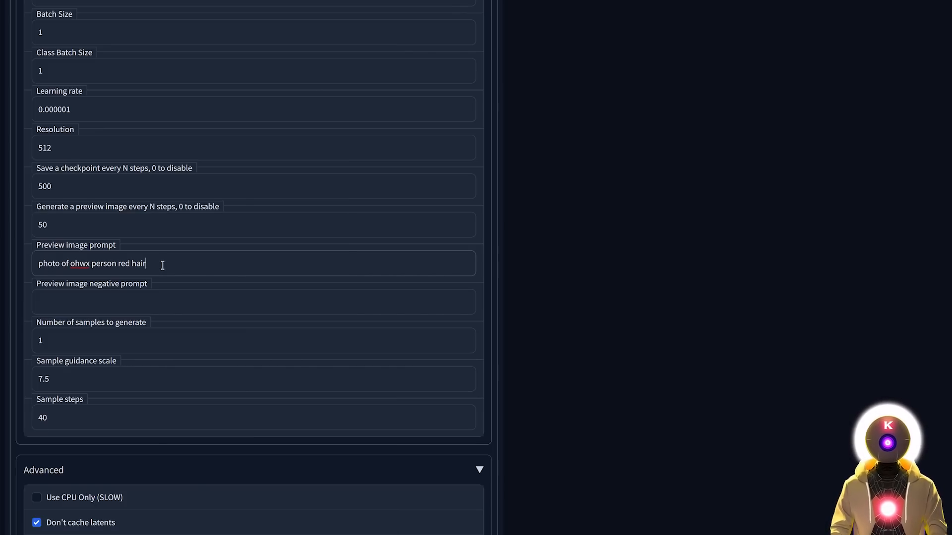
# Enable Use 8bit Adam and set Mixed Precision to fp16 in the Advanced training settings
pyautogui.scroll(2, 162, 265)
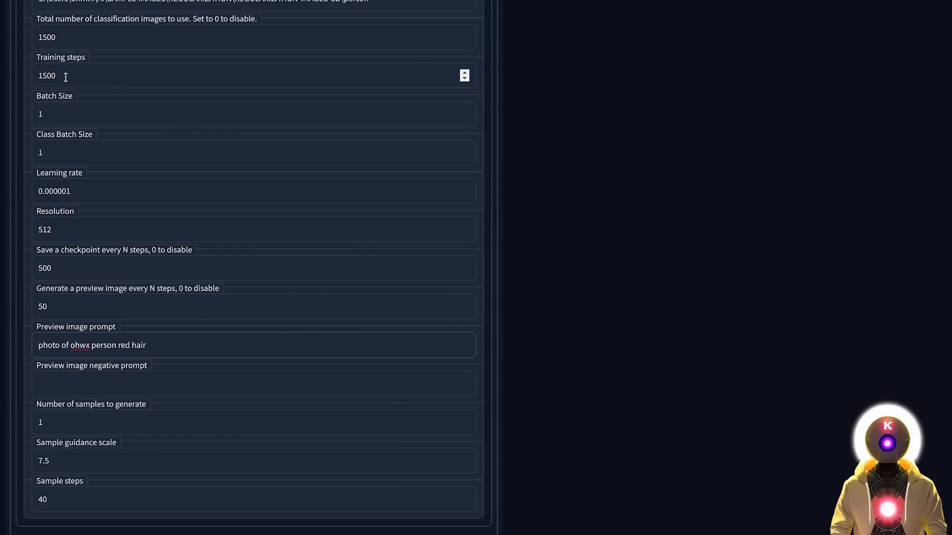
pyautogui.moveTo(89, 191)
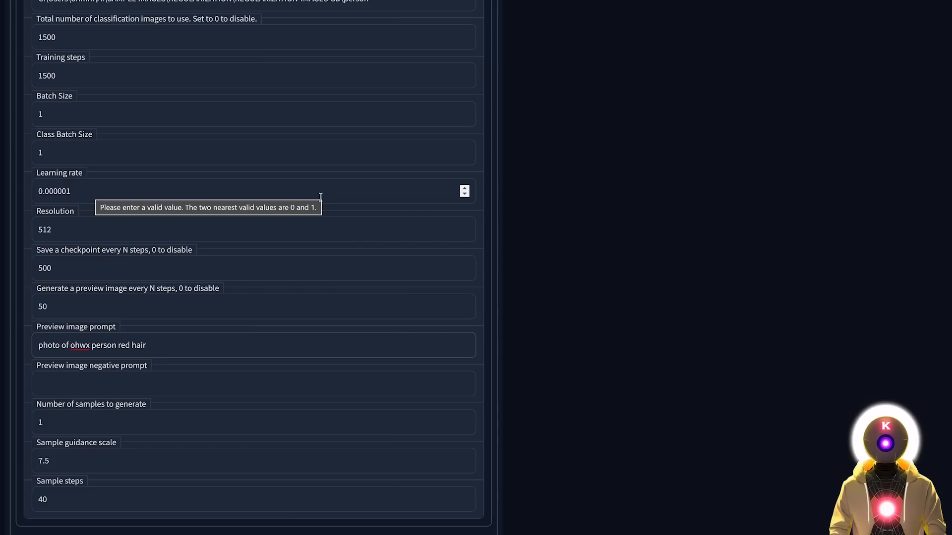
pyautogui.scroll(-8, 651, 209)
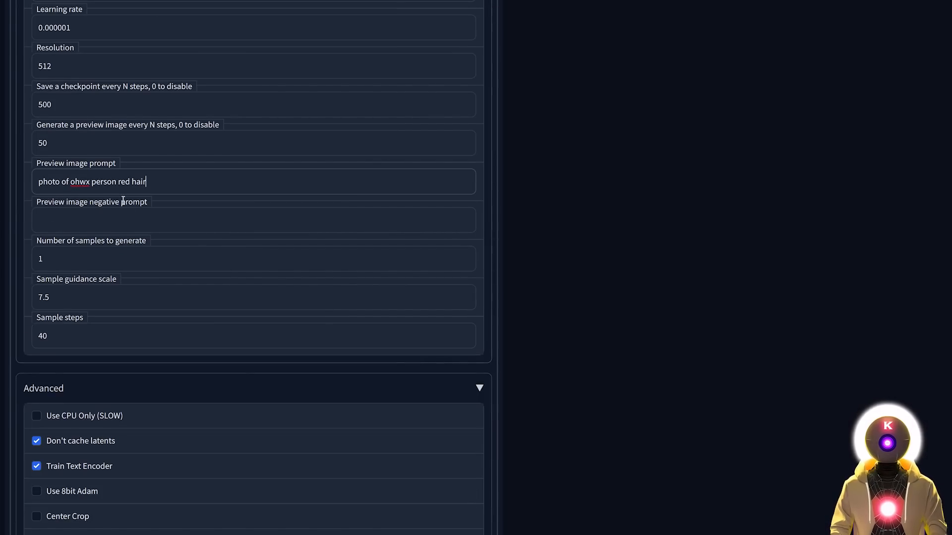
pyautogui.scroll(2, 293, 138)
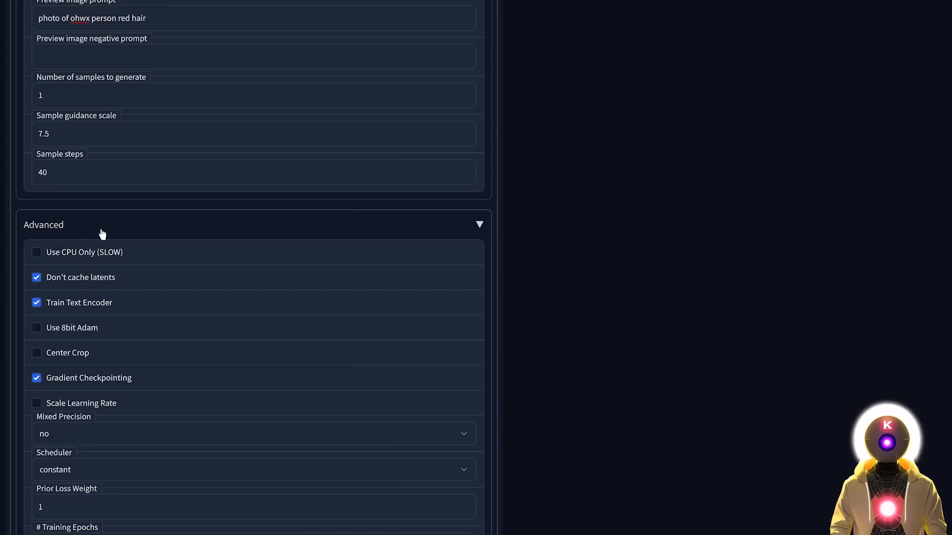
pyautogui.scroll(-2, 86, 232)
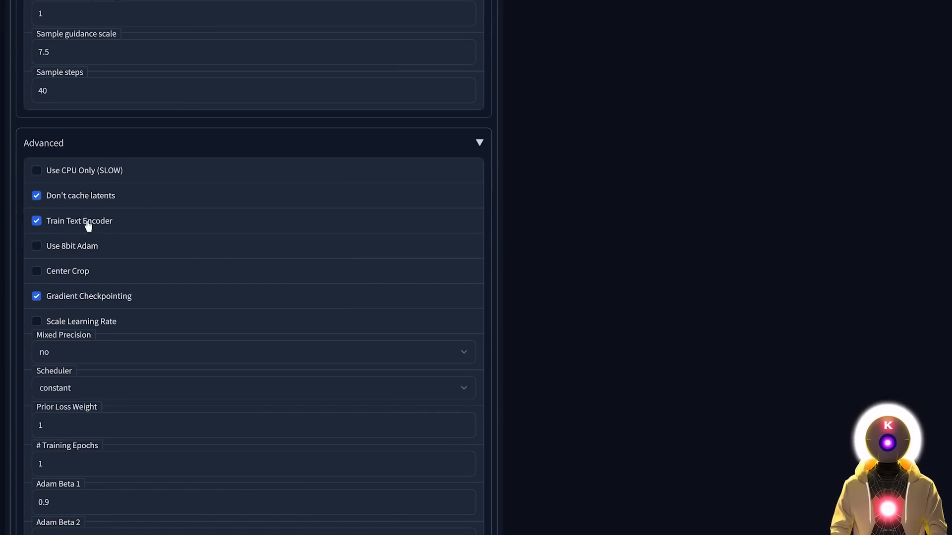
pyautogui.click(37, 248)
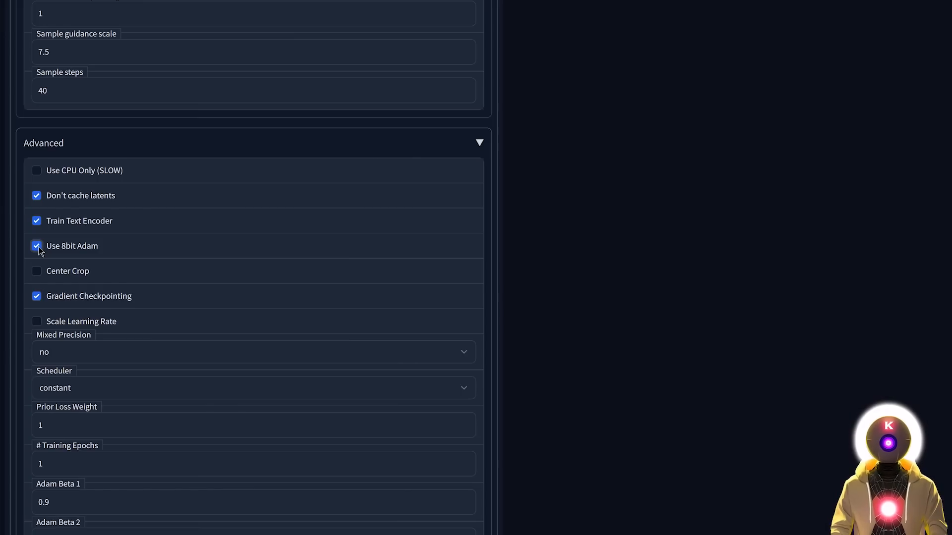
pyautogui.click(81, 357)
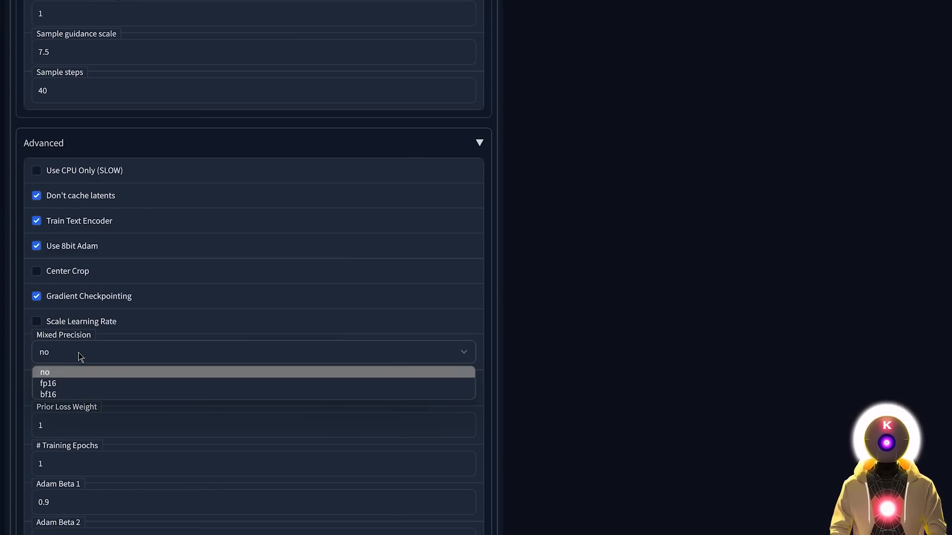
pyautogui.click(67, 382)
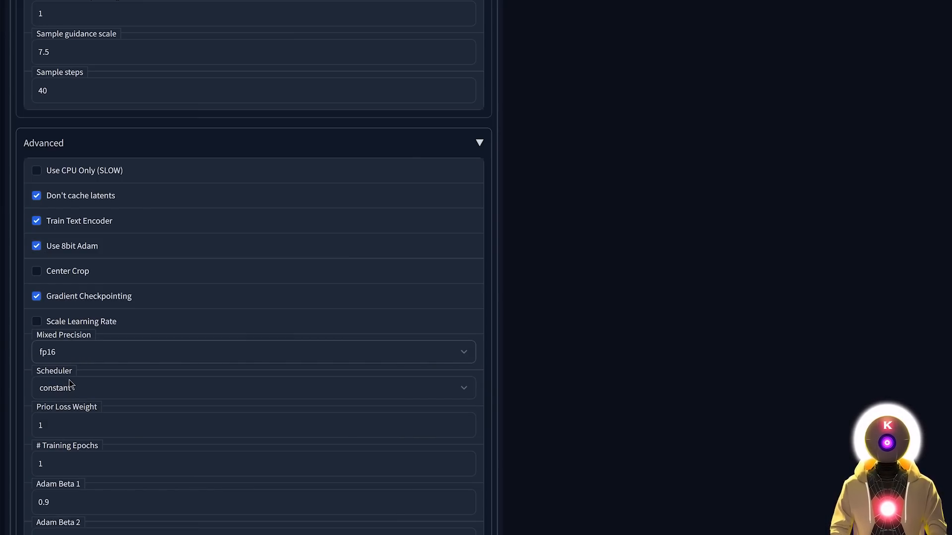
pyautogui.scroll(-5, 69, 380)
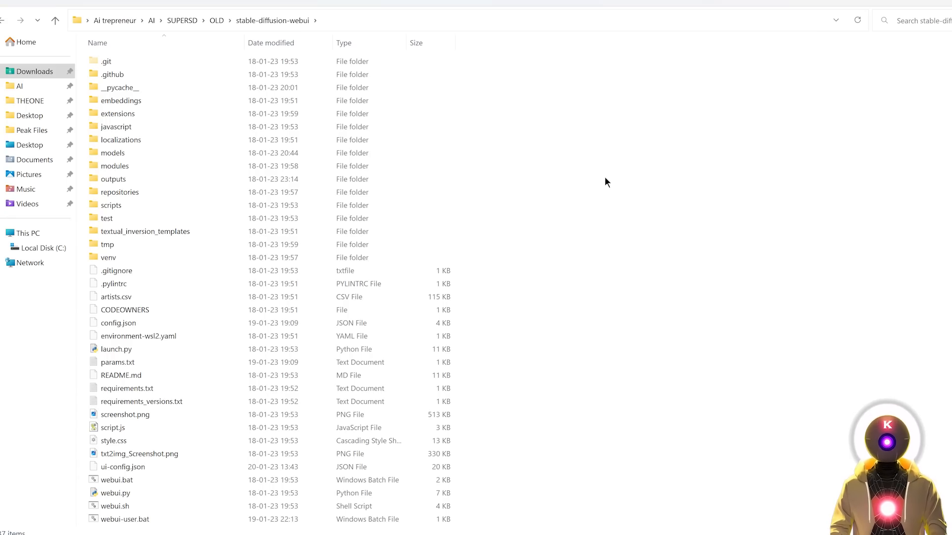
# In File Explorer, open the logging folder of OLDADDAMSOHWXPERSON inside the stable-diffusion-webui models\dreambooth folder
pyautogui.doubleClick(147, 154)
pyautogui.doubleClick(129, 87)
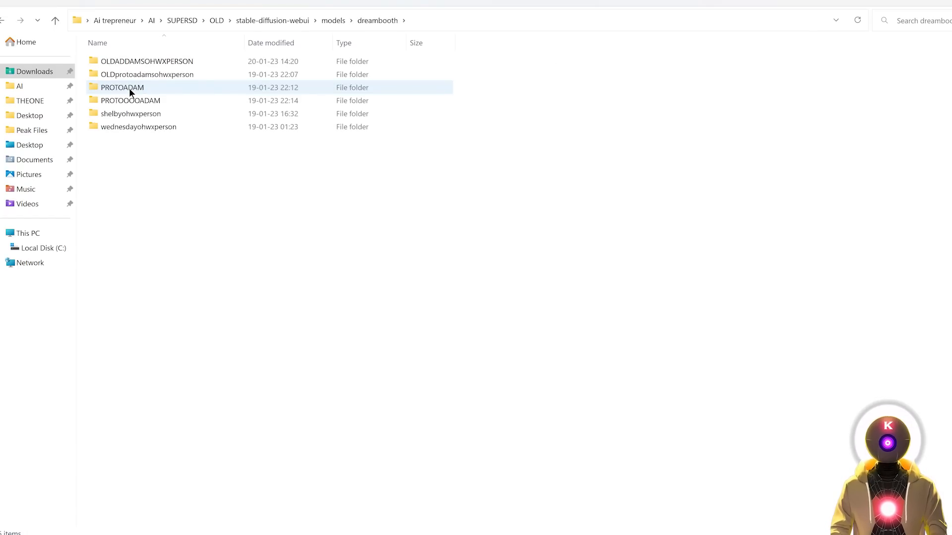
pyautogui.doubleClick(160, 61)
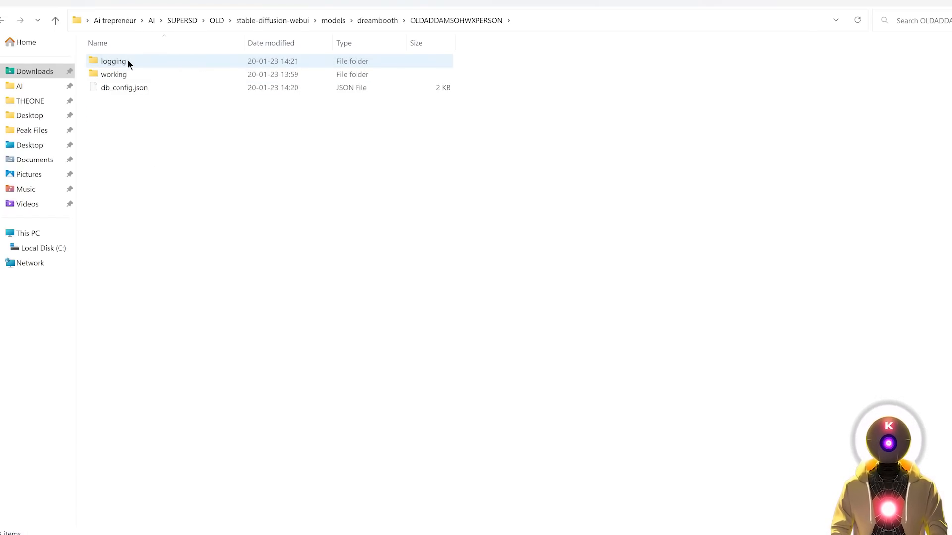
pyautogui.doubleClick(127, 62)
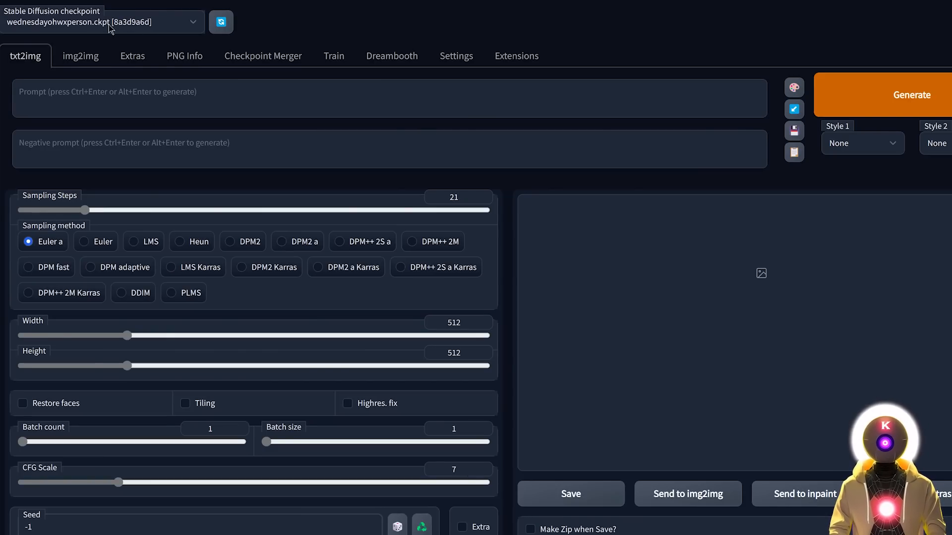
# Generate a txt2img image from the prompt "photo of ohwx person" with 30 sampling steps
pyautogui.click(77, 101)
pyautogui.hotkey('ctrl', 'v')
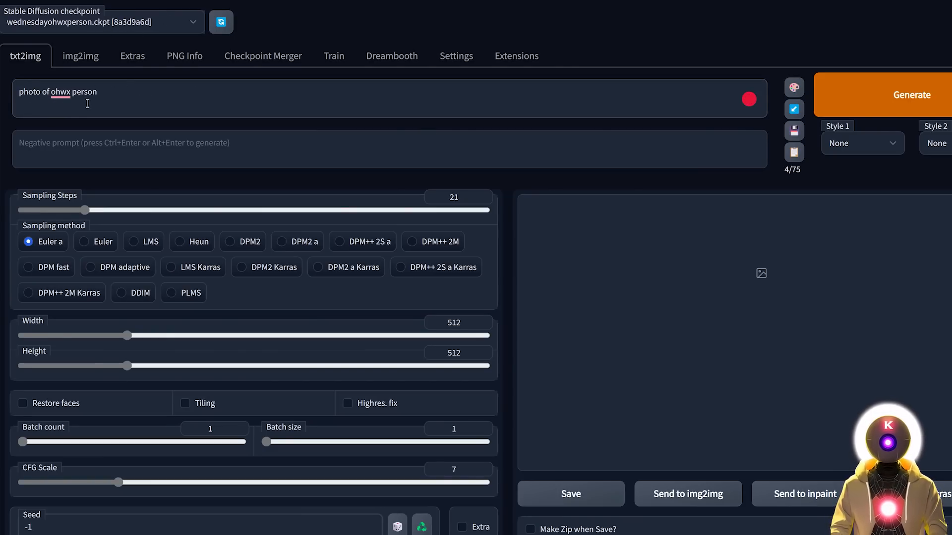
pyautogui.moveTo(87, 212); pyautogui.dragTo(114, 201)
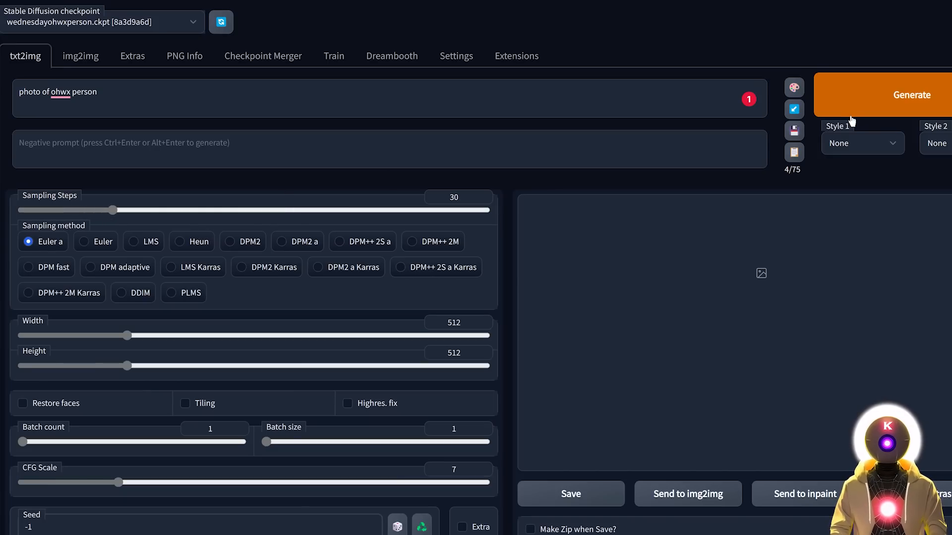
pyautogui.click(904, 105)
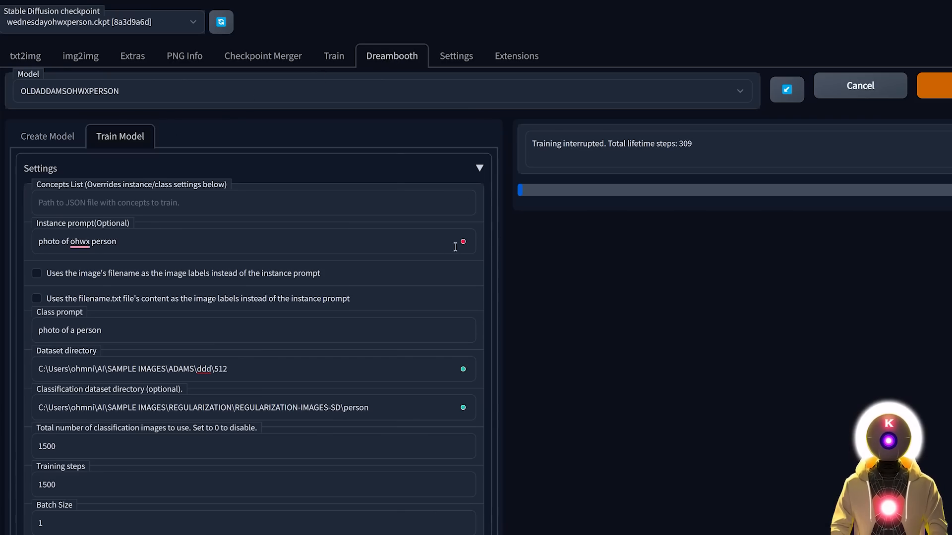
pyautogui.scroll(-3, 555, 232)
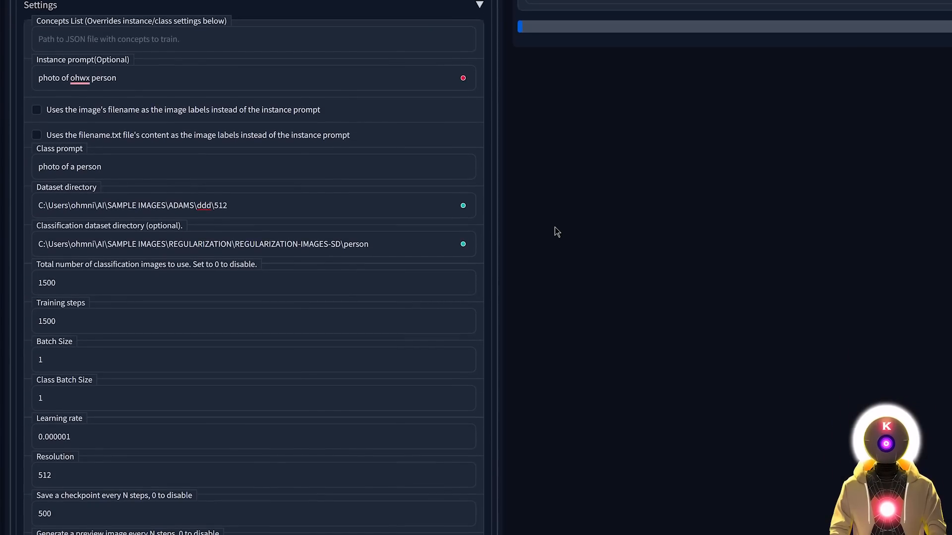
pyautogui.scroll(-2, 570, 233)
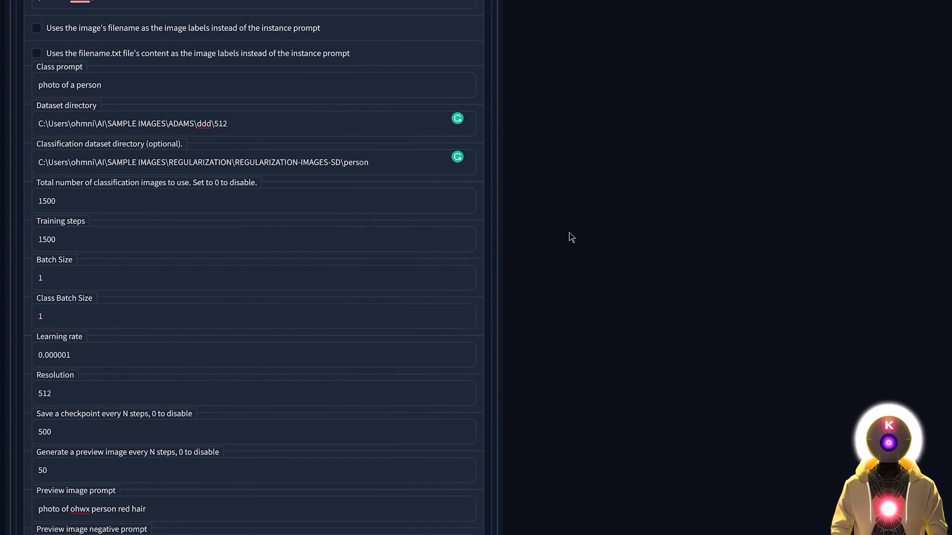
pyautogui.scroll(5, 591, 252)
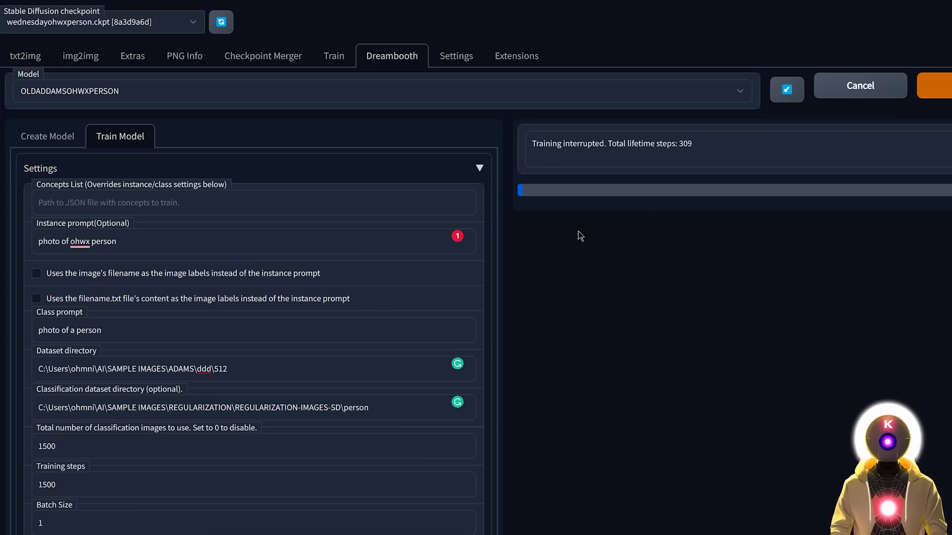
pyautogui.click(47, 134)
pyautogui.click(340, 211)
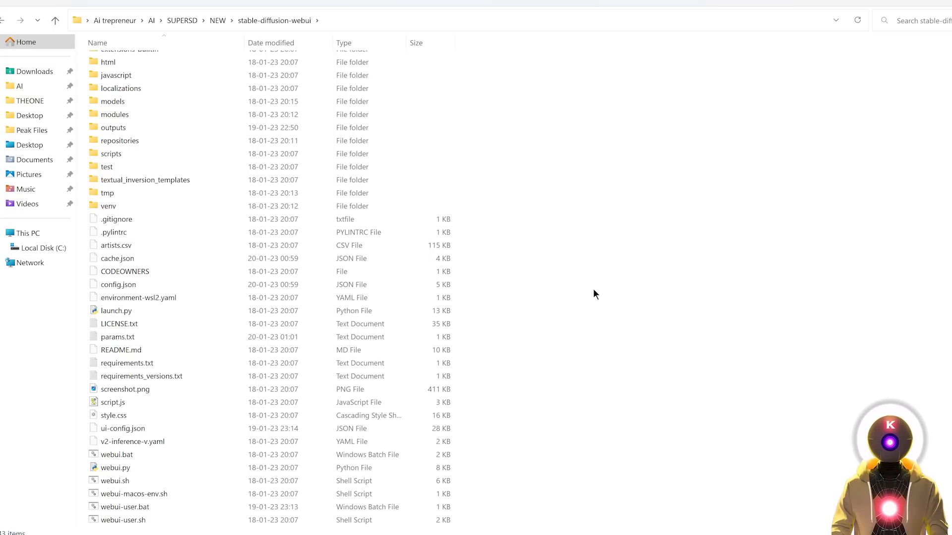
# In File Explorer, check the models\Stable-diffusion folder inside stable-diffusion-webui, and launch webui-user.bat from the stable-diffusion-webui folder
pyautogui.doubleClick(169, 189)
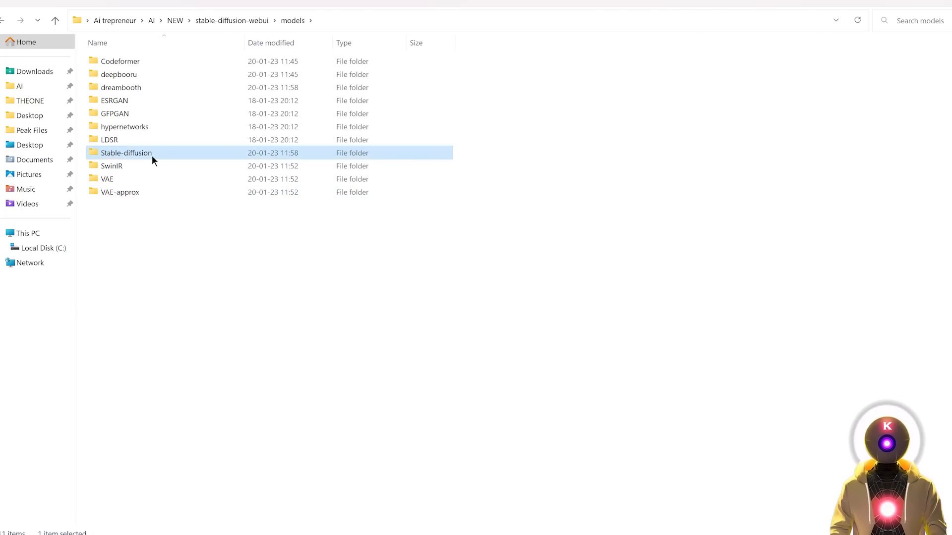
pyautogui.doubleClick(152, 156)
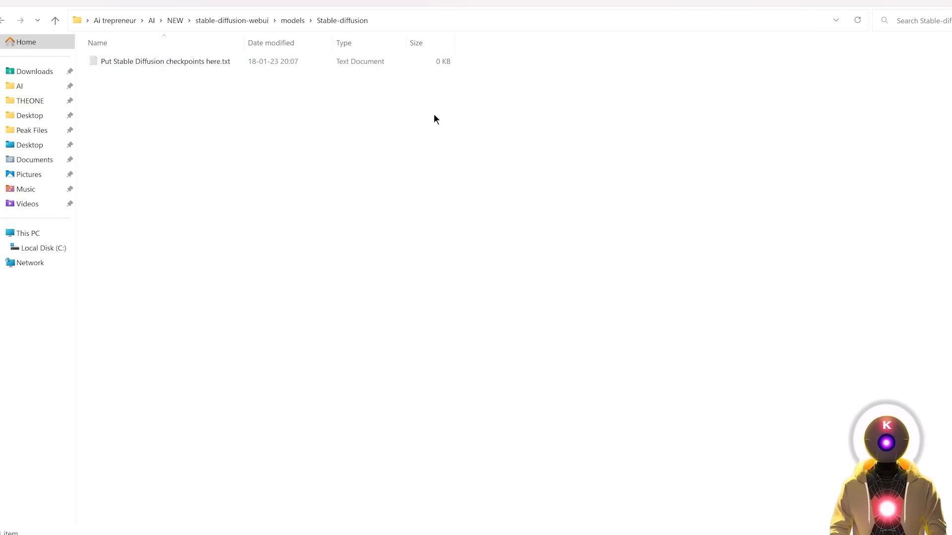
pyautogui.click(242, 21)
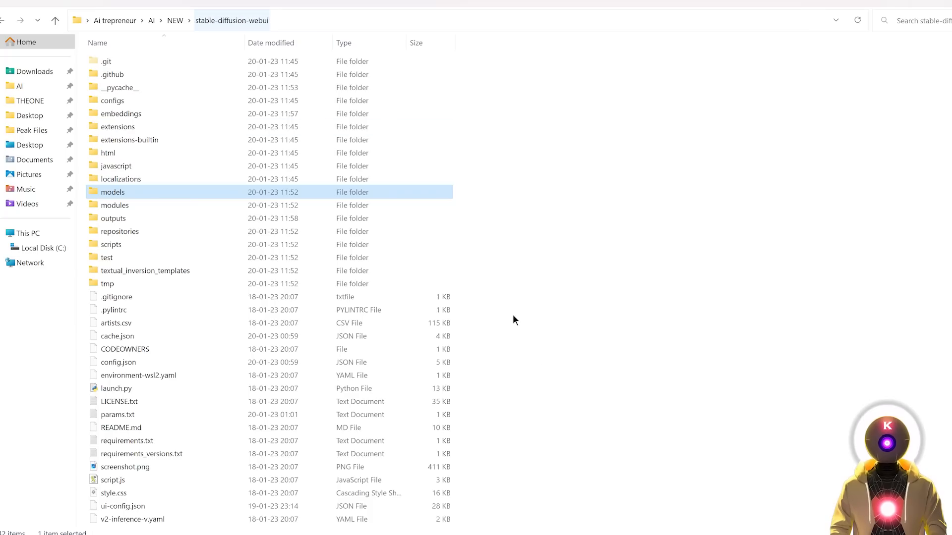
pyautogui.scroll(-2, 541, 391)
pyautogui.click(115, 508)
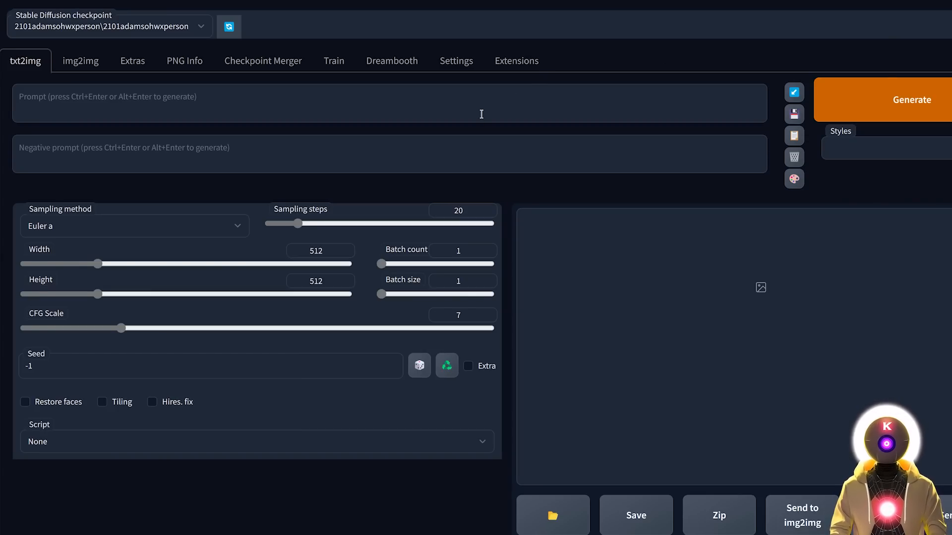
# Look through the Settings, Concepts, Saving and Generate sections of the newer Dreambooth extension and return to model creation
pyautogui.click(397, 61)
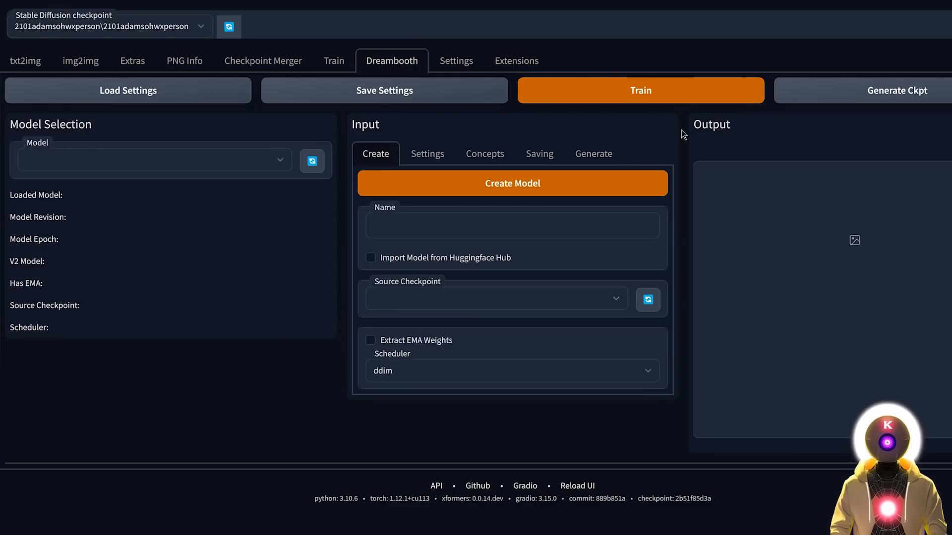
pyautogui.click(427, 154)
pyautogui.click(484, 155)
pyautogui.click(546, 157)
pyautogui.click(586, 155)
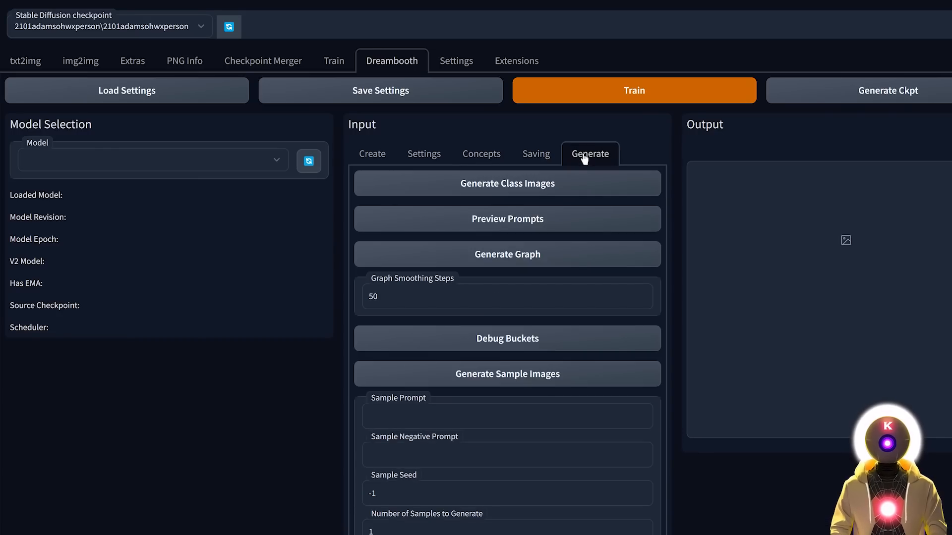
pyautogui.click(424, 155)
pyautogui.click(376, 157)
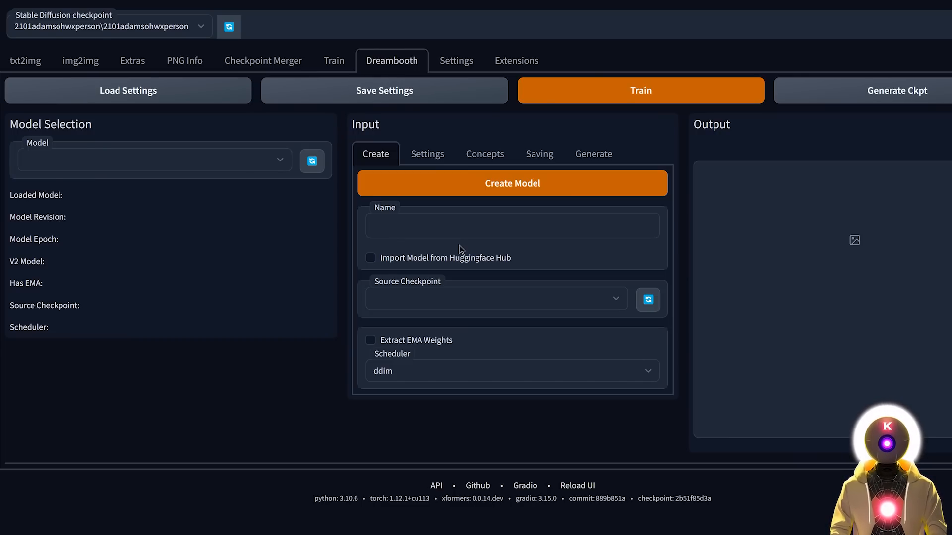
# Create a Dreambooth model named NEWPROTOGEN2ADDAMSOHWXPERSON from the source checkpoint Protogen_V2.2.ckpt
pyautogui.click(409, 230)
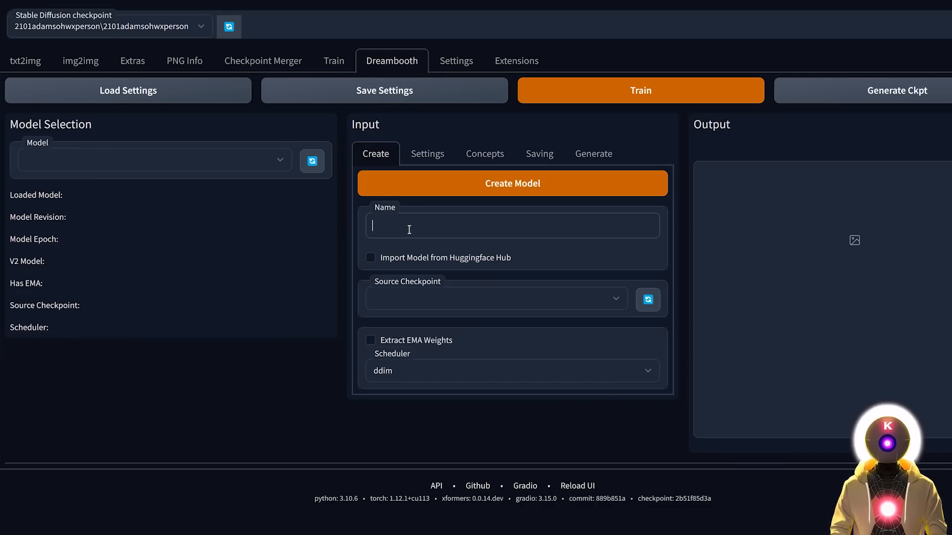
pyautogui.write('NEW')
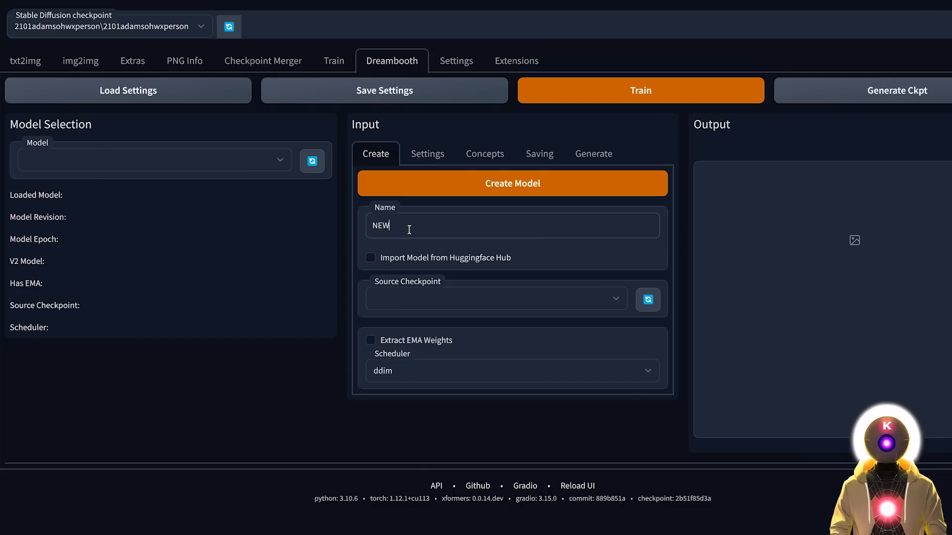
pyautogui.write('PROTOGEN2')
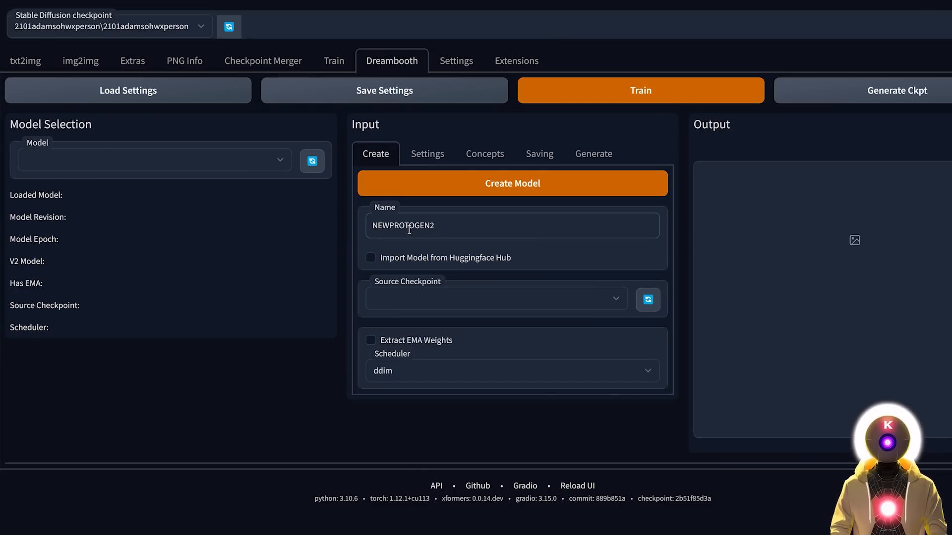
pyautogui.write('ADDAMS')
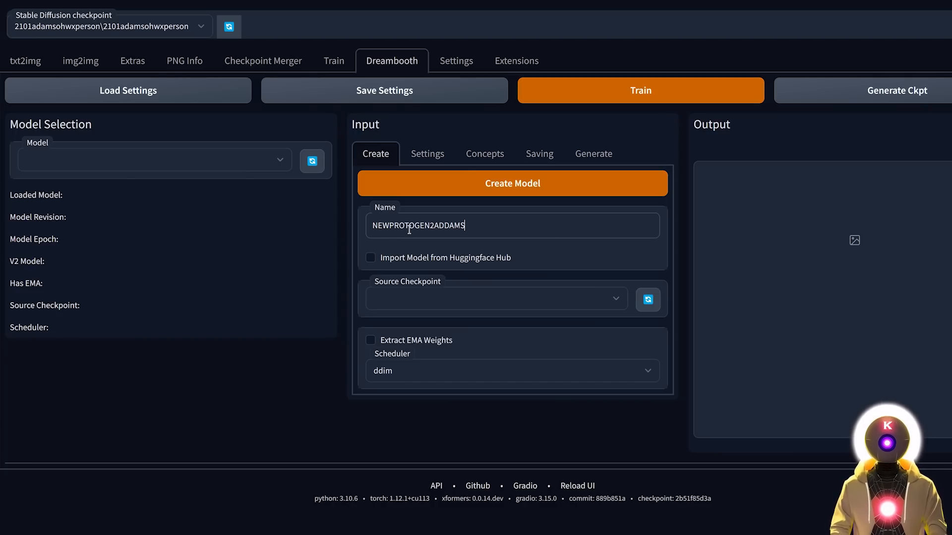
pyautogui.write('OHWXPERSON')
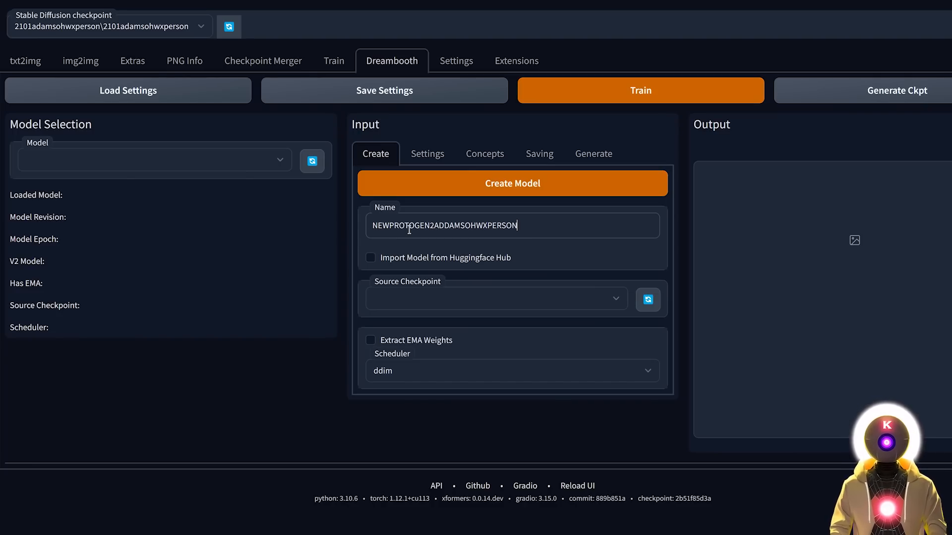
pyautogui.click(429, 299)
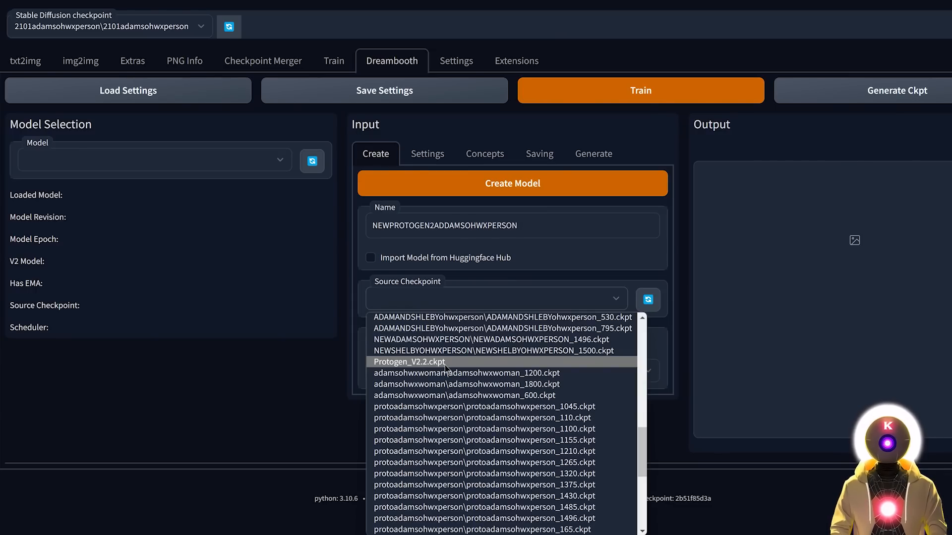
pyautogui.click(444, 362)
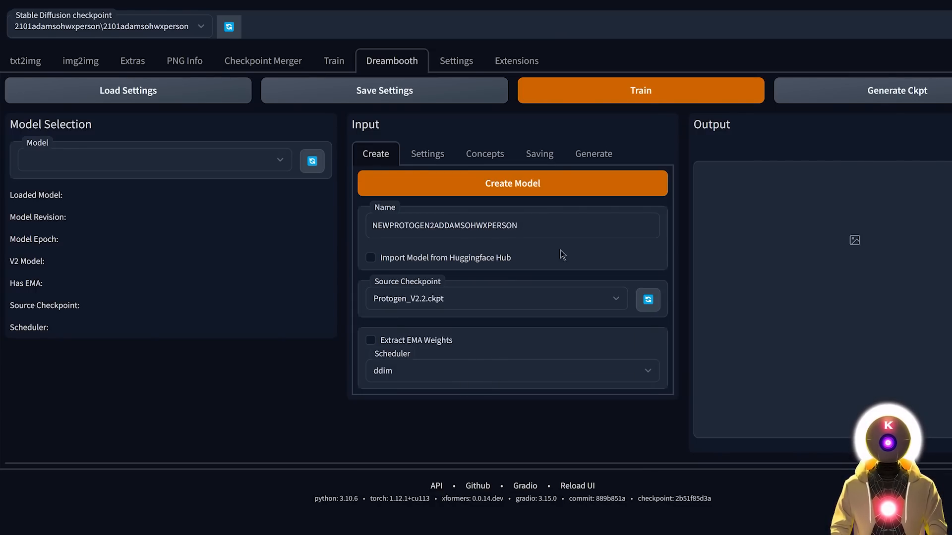
pyautogui.click(506, 191)
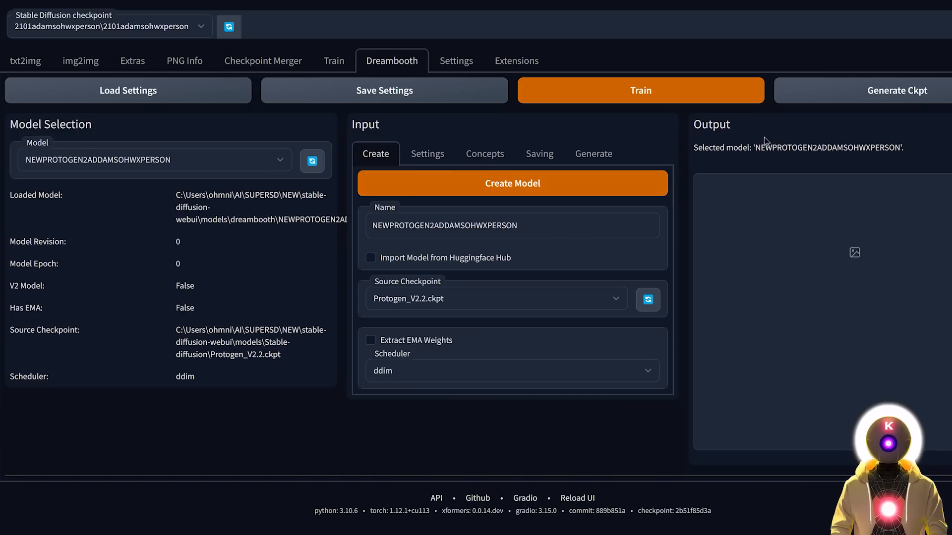
# Examine the Basic and Advanced training settings of the newly created Dreambooth model
pyautogui.click(434, 155)
pyautogui.scroll(-15, 684, 223)
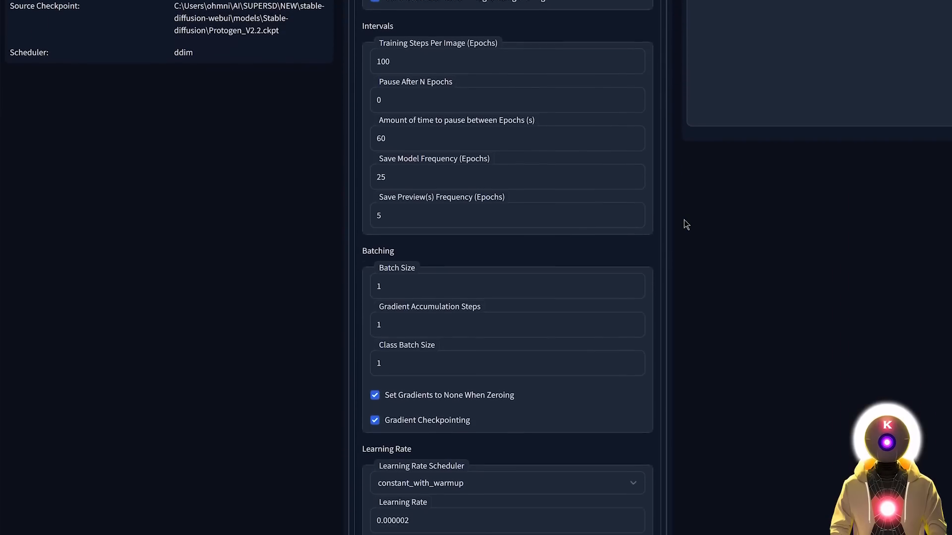
pyautogui.scroll(-5, 686, 224)
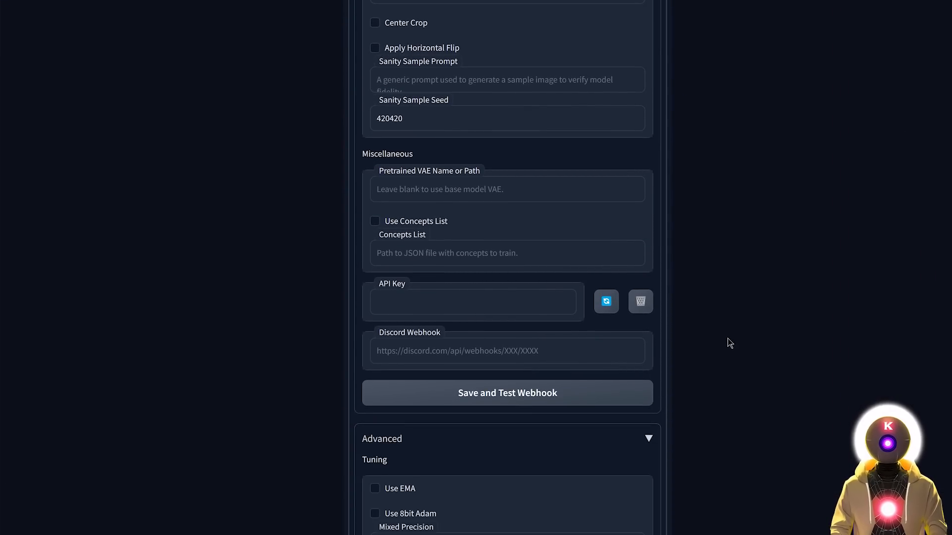
pyautogui.scroll(-6, 729, 342)
pyautogui.scroll(-2, 740, 282)
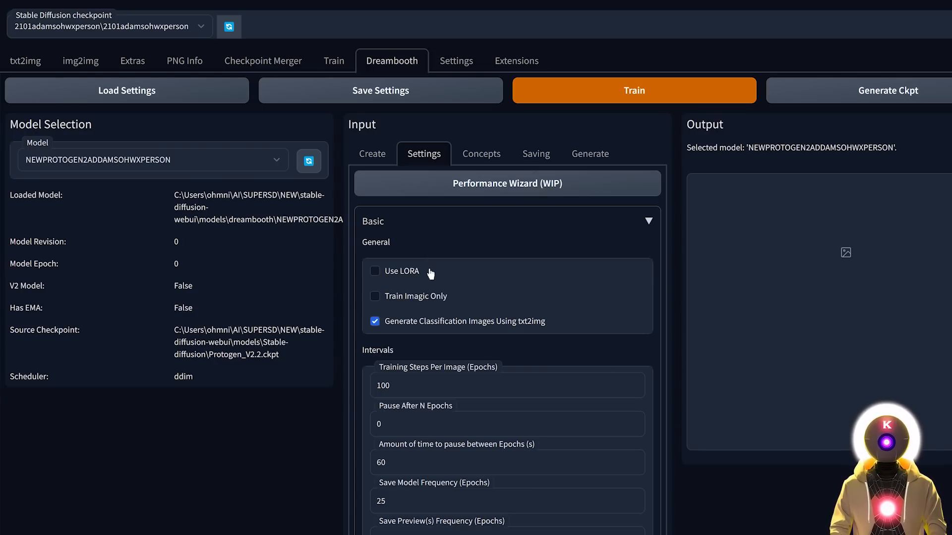
# Try Use LORA with a Lora UNET learning rate of 0.0004 and a Lora text encoder learning rate of 0.0005, and disable LORA again
pyautogui.click(374, 272)
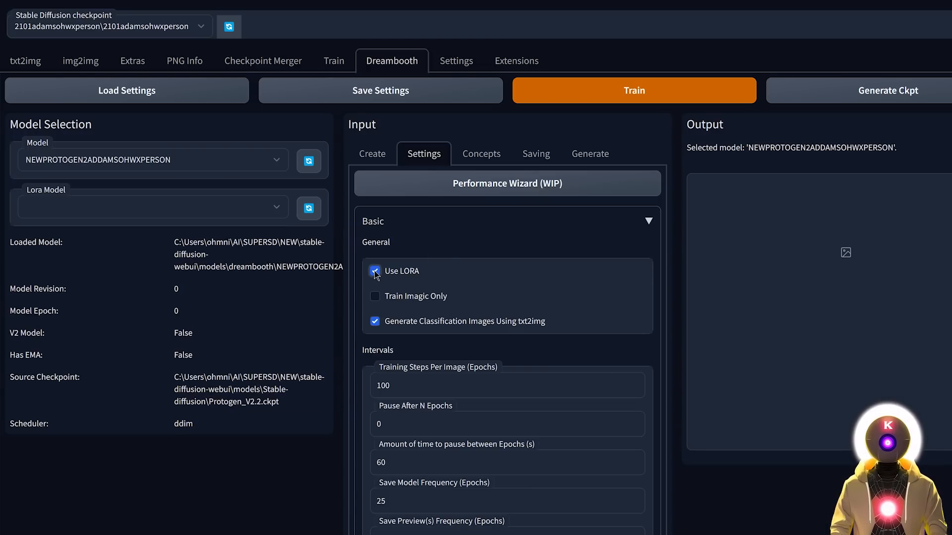
pyautogui.scroll(-10, 347, 277)
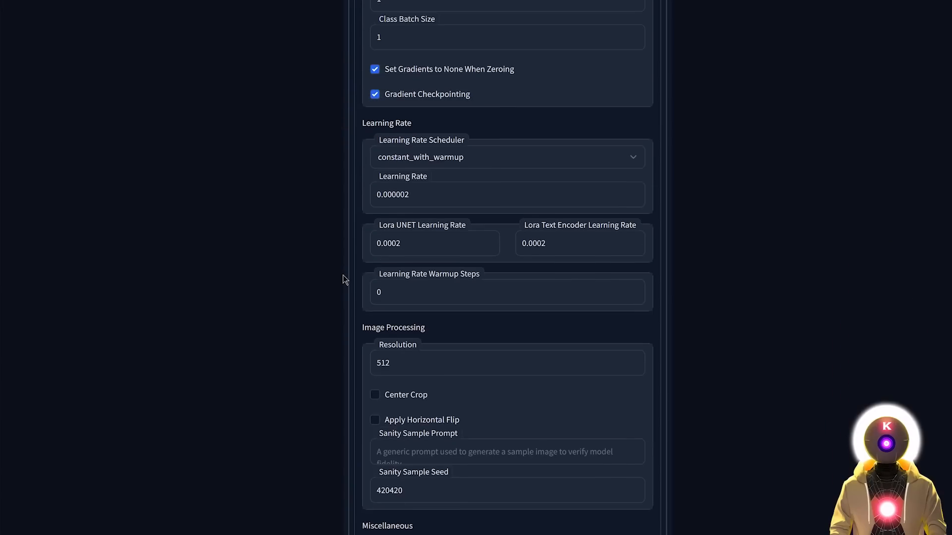
pyautogui.click(416, 237)
pyautogui.press('BackSpace')
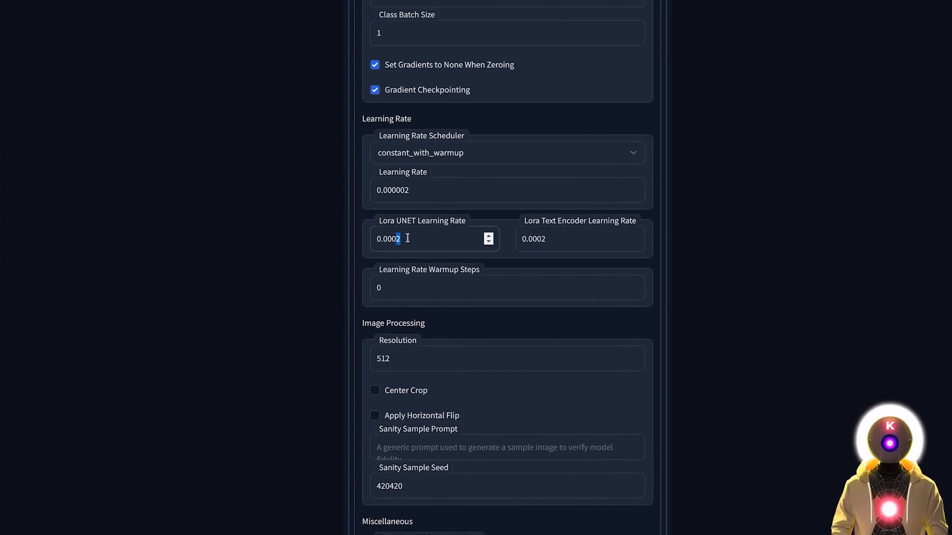
pyautogui.write('4')
pyautogui.click(530, 239)
pyautogui.press('BackSpace')
pyautogui.write('5')
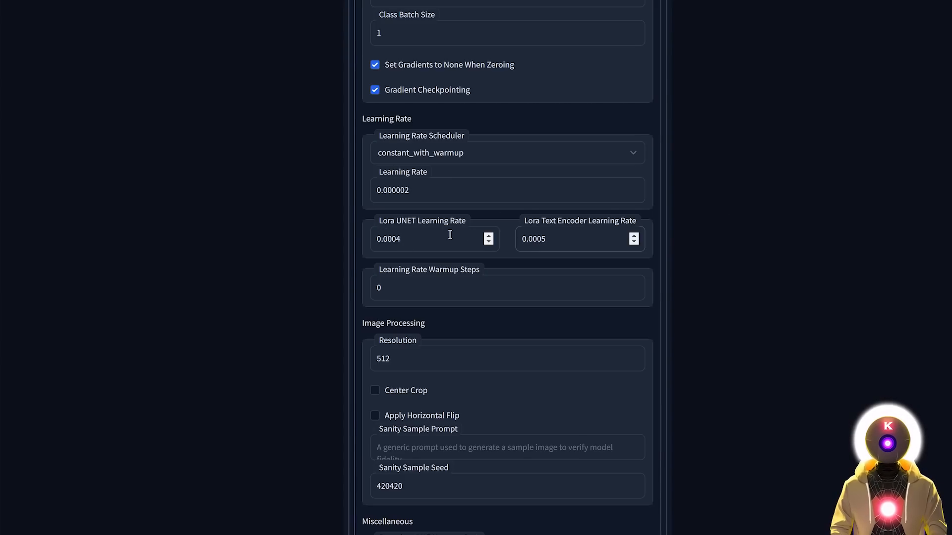
pyautogui.scroll(15, 301, 231)
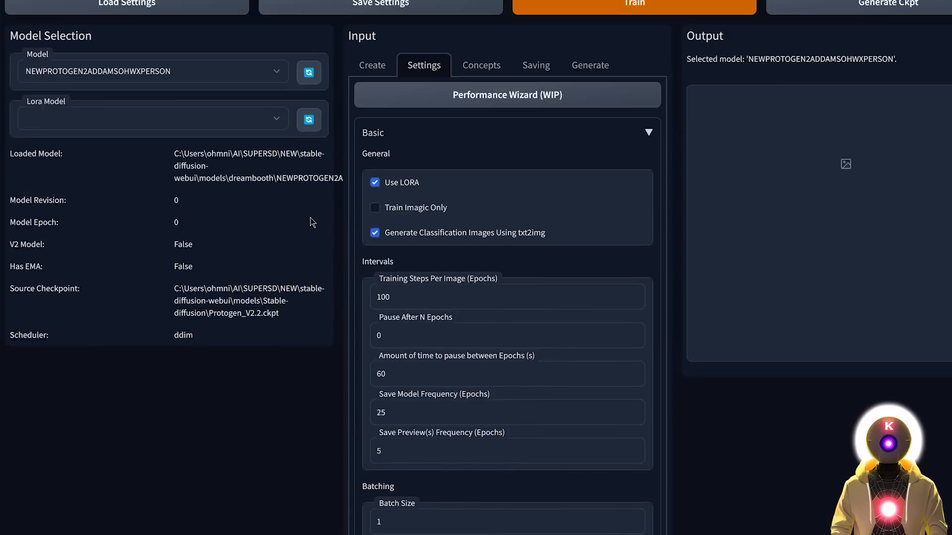
pyautogui.click(377, 270)
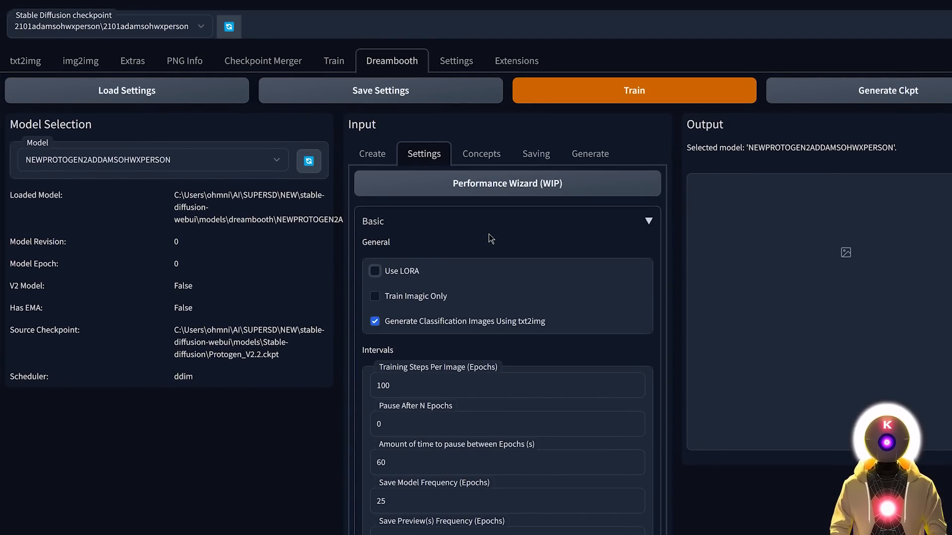
# Set the training steps per image to 136 epochs and the pause time between epochs to 0 seconds
pyautogui.scroll(-2, 491, 239)
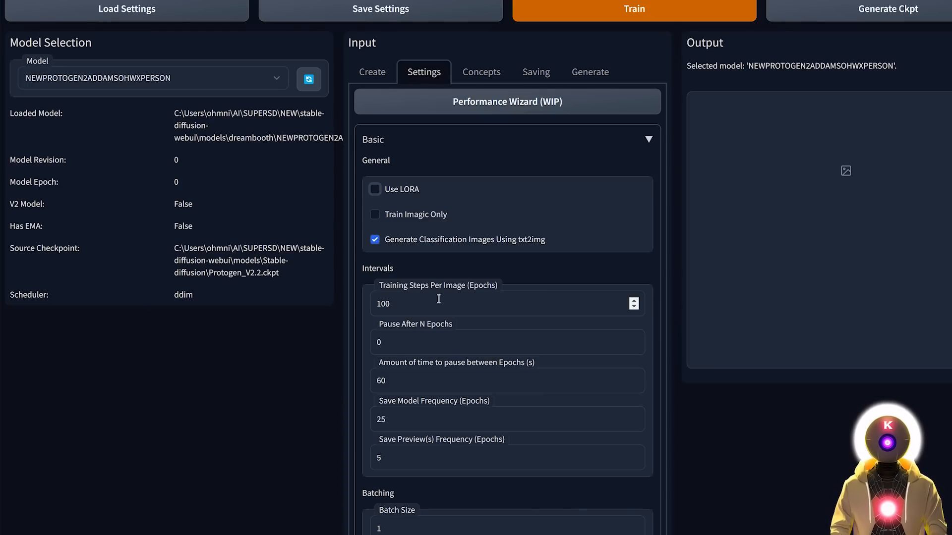
pyautogui.doubleClick(412, 304)
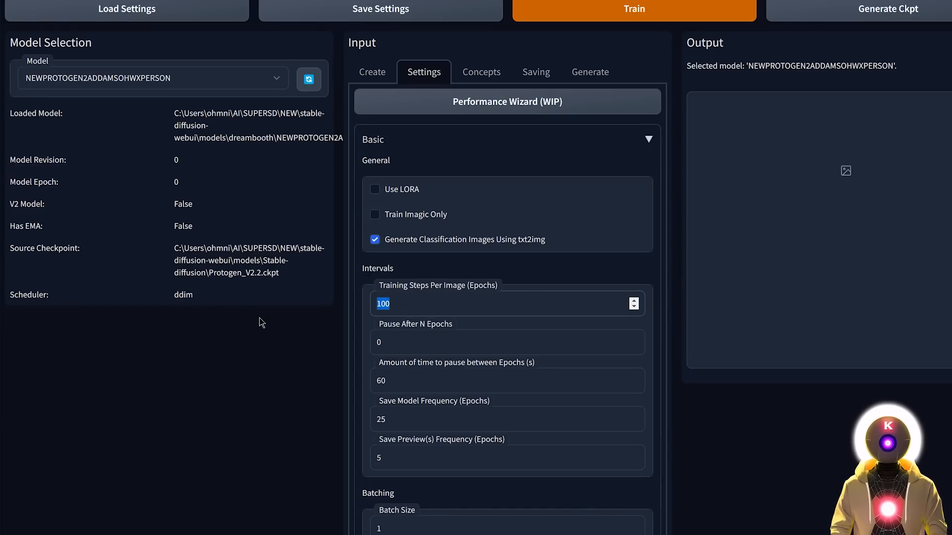
pyautogui.write('13')
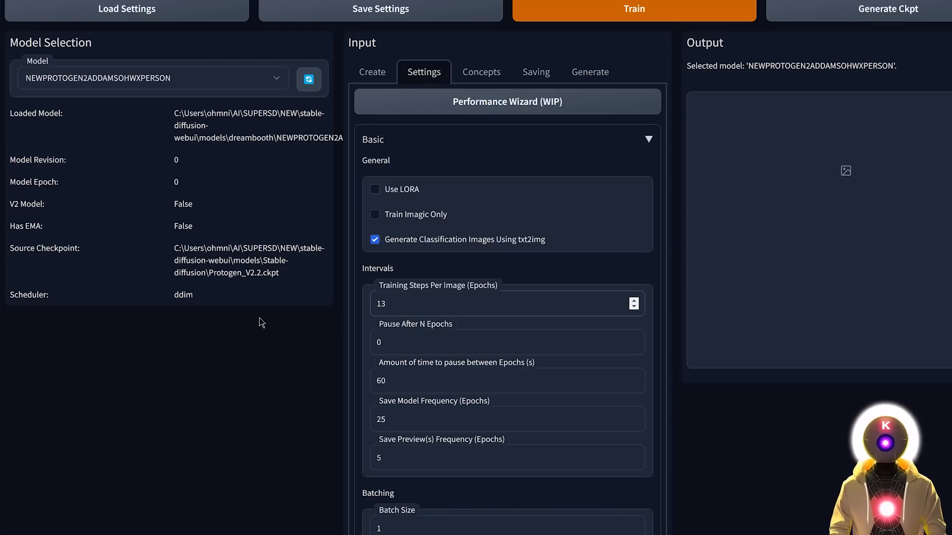
pyautogui.write('6')
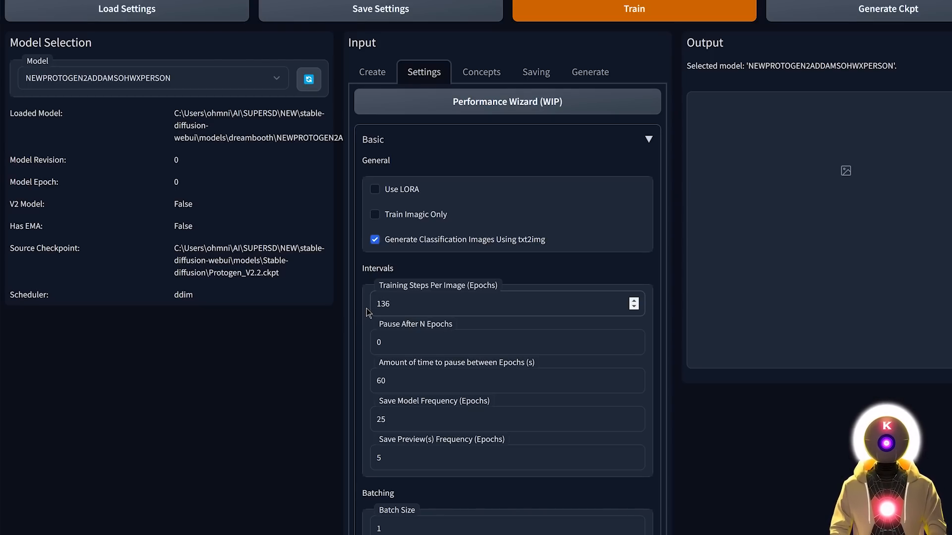
pyautogui.scroll(-2, 368, 312)
pyautogui.moveTo(392, 299); pyautogui.dragTo(320, 298)
pyautogui.write('0')
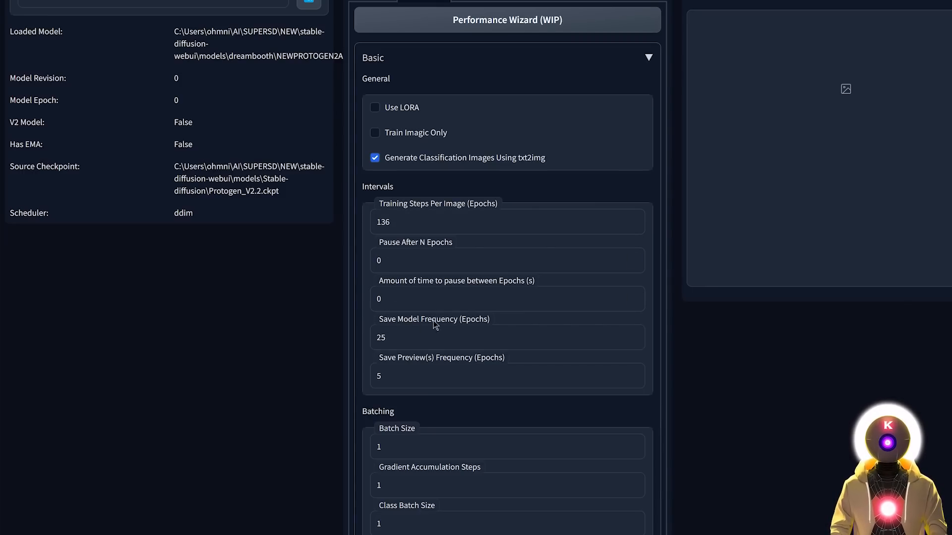
# Set the save model frequency to 45 epochs
pyautogui.click(408, 335)
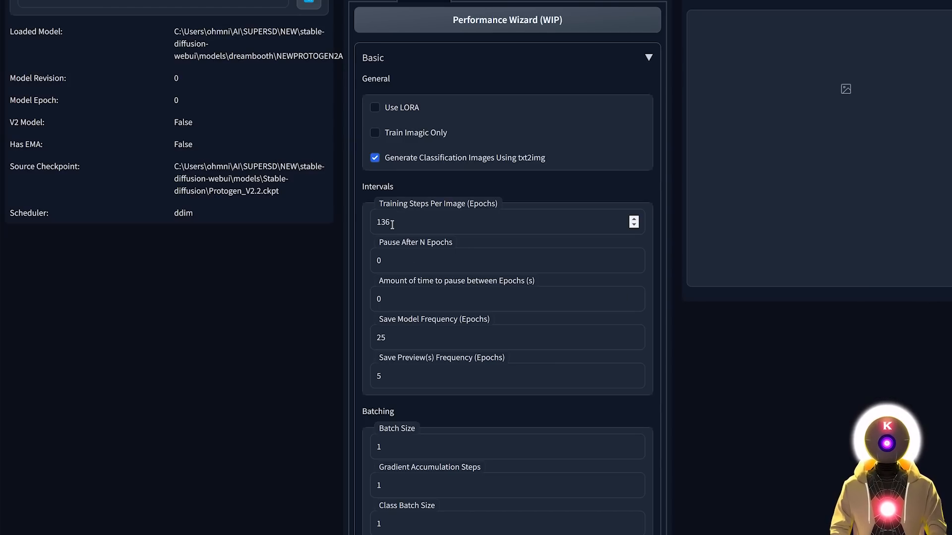
pyautogui.hotkey('ctrl', 'a')
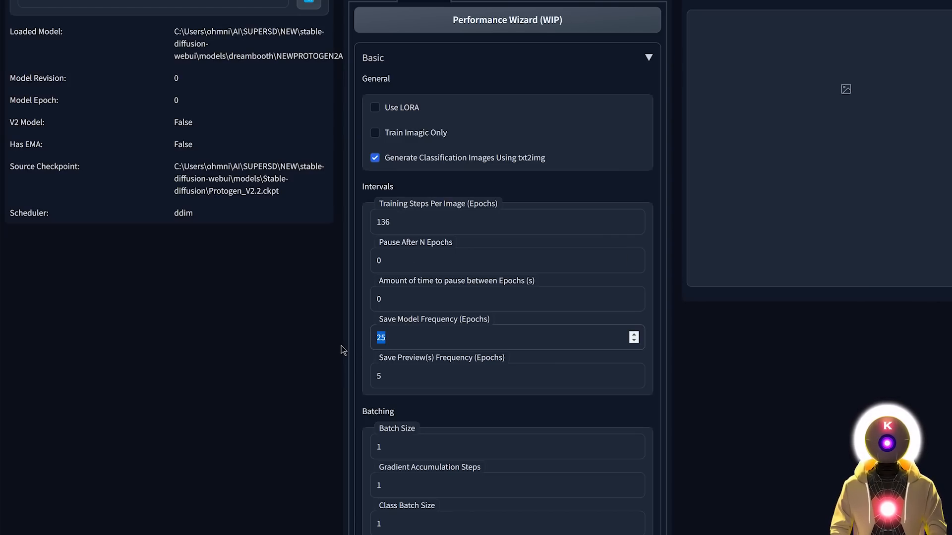
pyautogui.write('45')
pyautogui.click(340, 346)
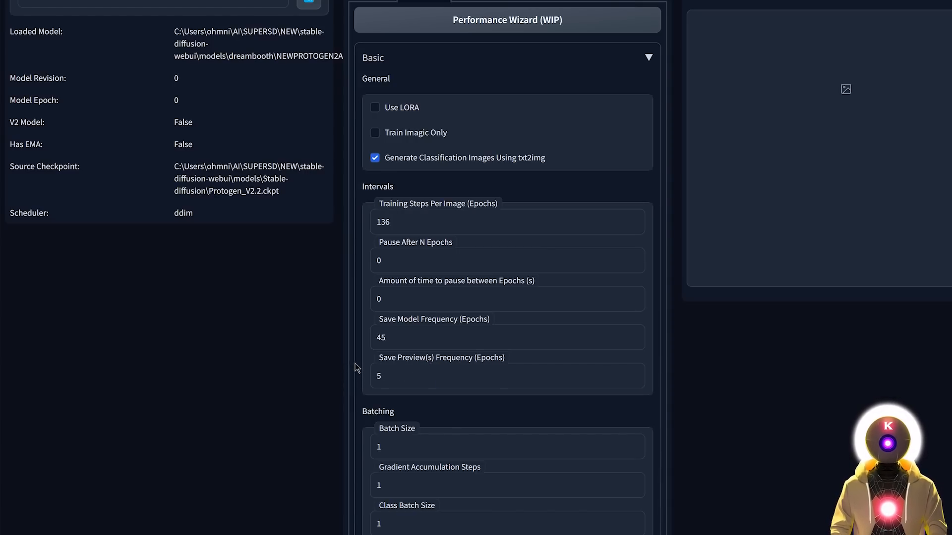
pyautogui.scroll(-3, 344, 354)
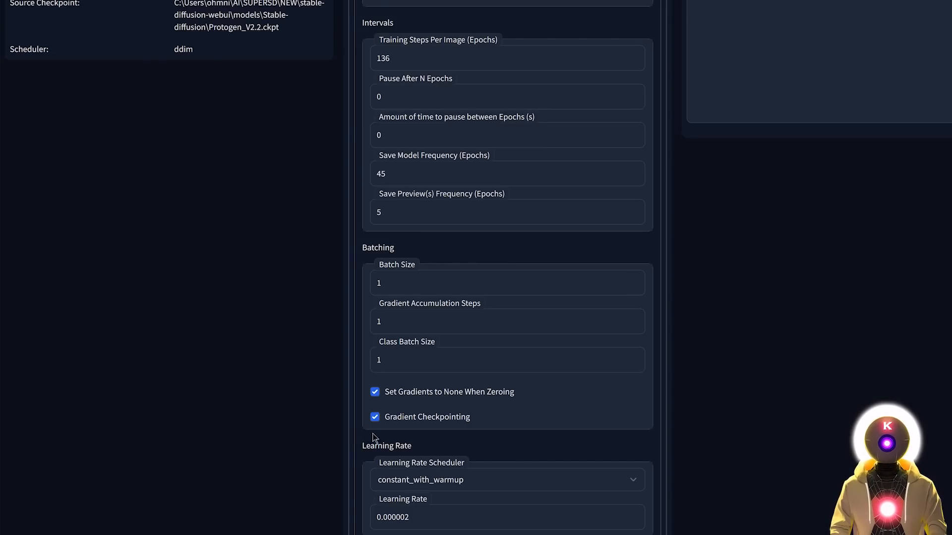
pyautogui.scroll(-5, 326, 286)
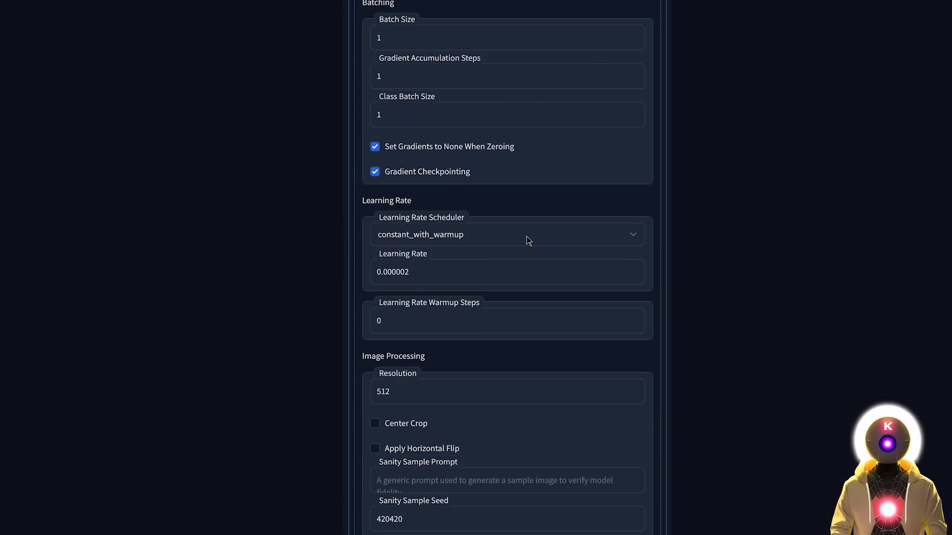
# Set the learning rate scheduler to constant and the learning rate to 0.000001
pyautogui.click(516, 237)
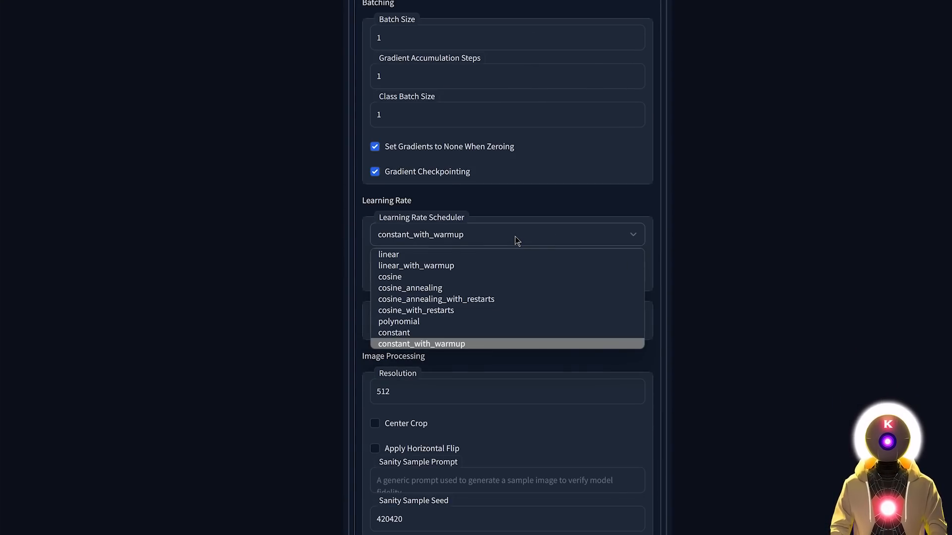
pyautogui.click(431, 333)
pyautogui.click(441, 276)
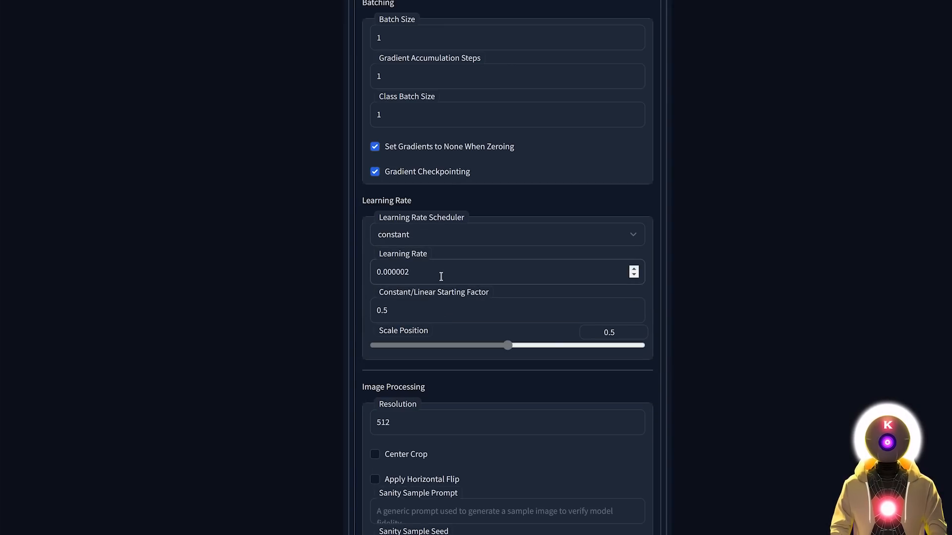
pyautogui.write('1')
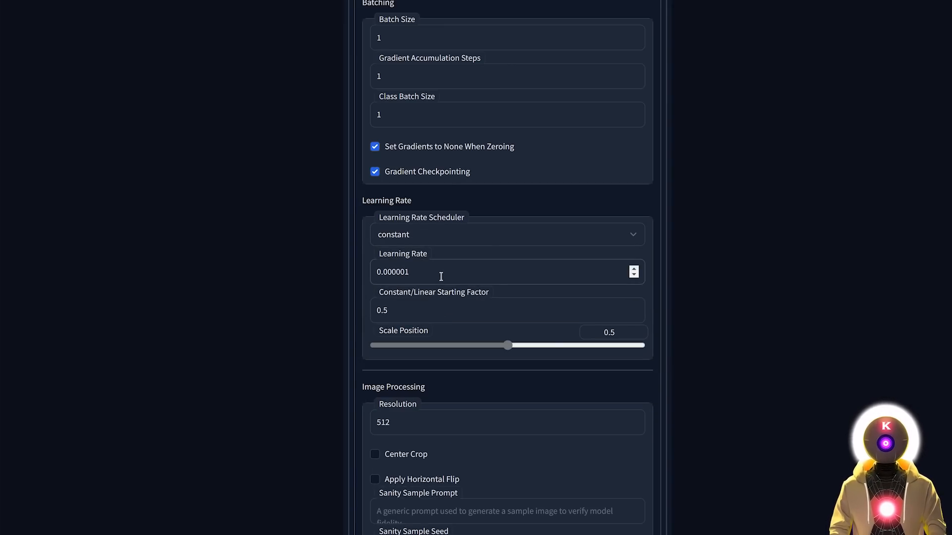
# Set the Constant/Linear Starting Factor to 1 and the Scale Position to 1
pyautogui.moveTo(401, 307); pyautogui.dragTo(318, 310)
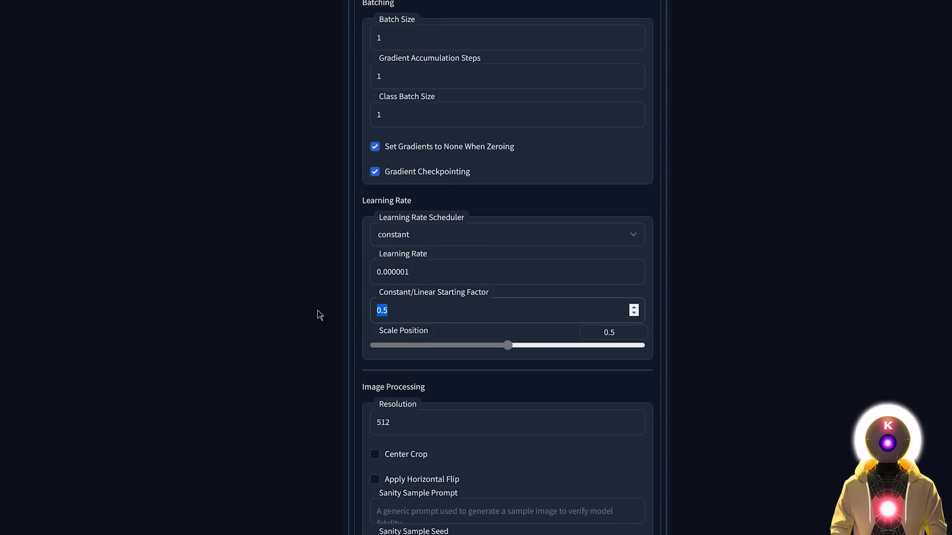
pyautogui.write('1')
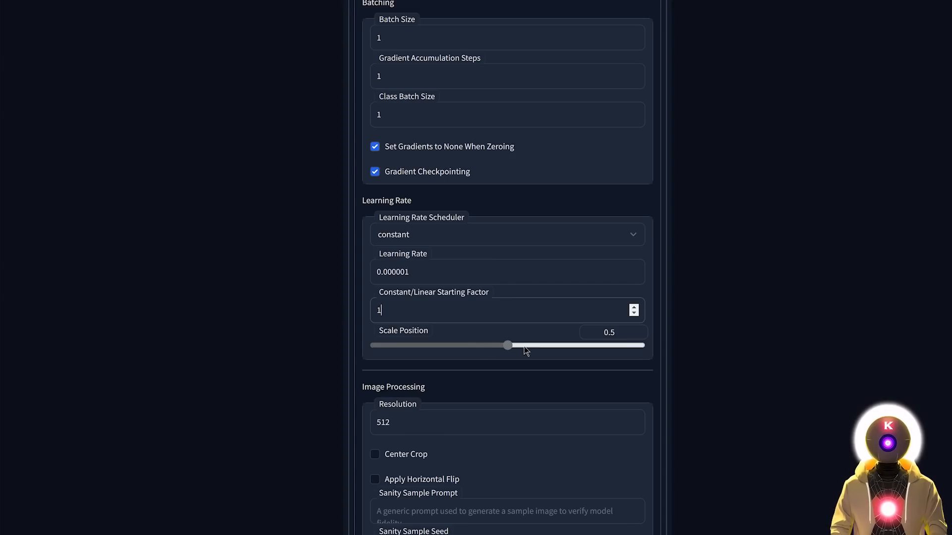
pyautogui.moveTo(507, 345); pyautogui.dragTo(748, 335)
# Enter "photo of ohwx person red hair" as the Sanity Sample Prompt under Image Processing
pyautogui.scroll(-3, 734, 330)
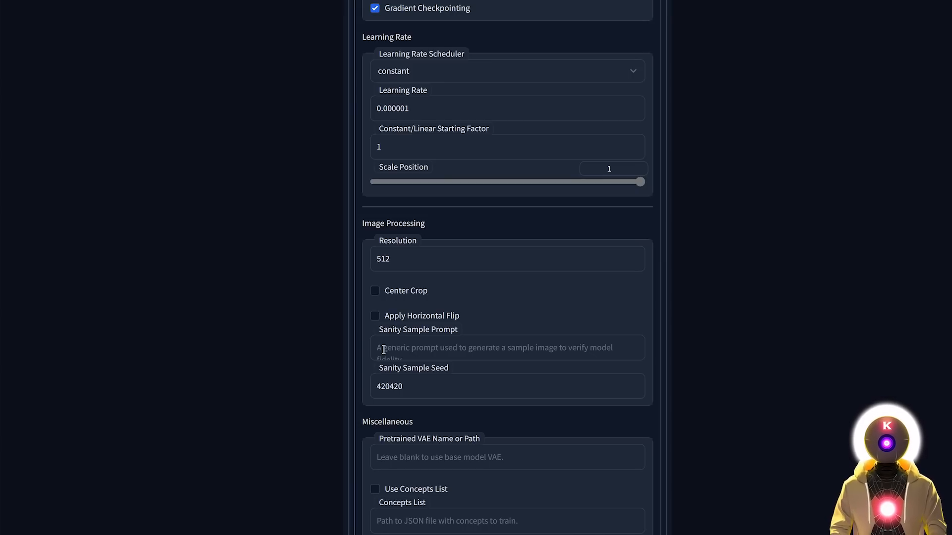
pyautogui.click(383, 350)
pyautogui.write('photo of ohwx person red hair')
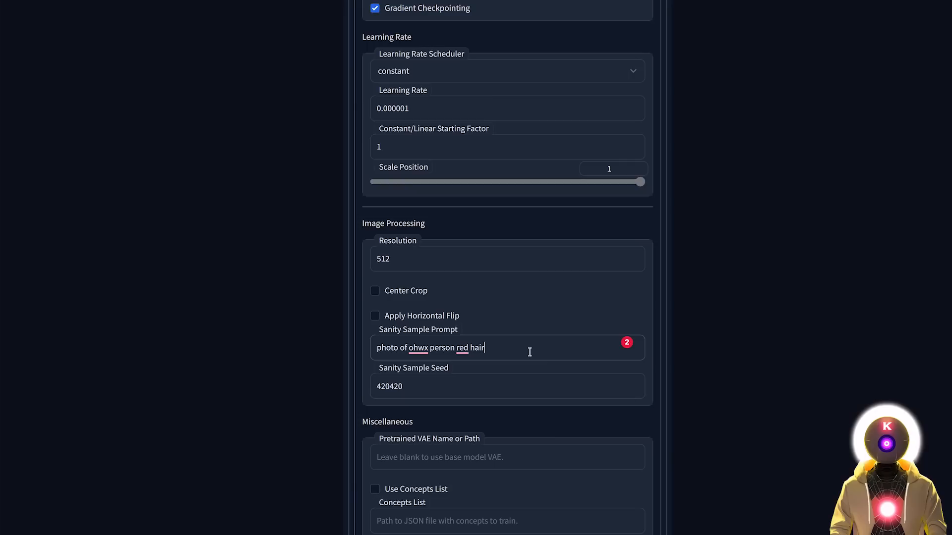
# Enable Use EMA and Use 8bit Adam in the Advanced tuning settings
pyautogui.scroll(-5, 439, 174)
pyautogui.scroll(-5, 300, 207)
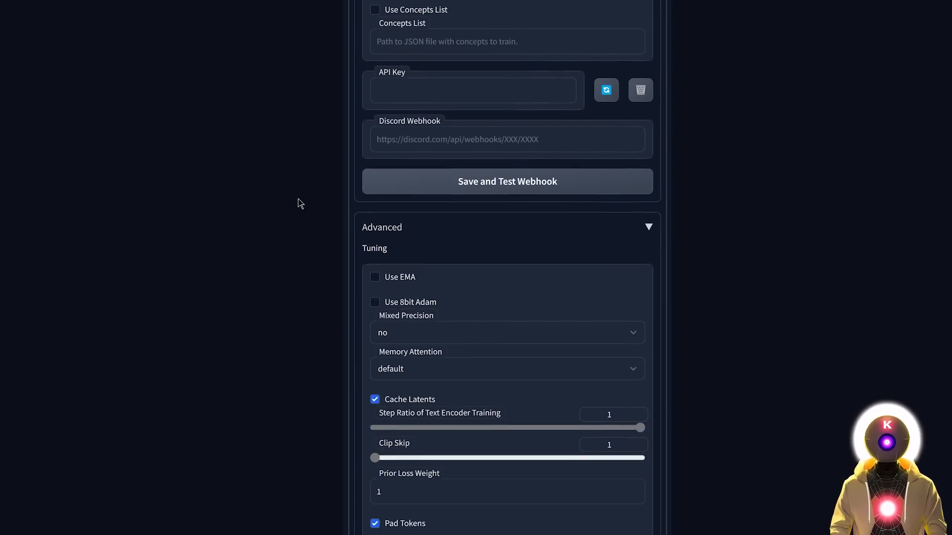
pyautogui.scroll(-2, 347, 207)
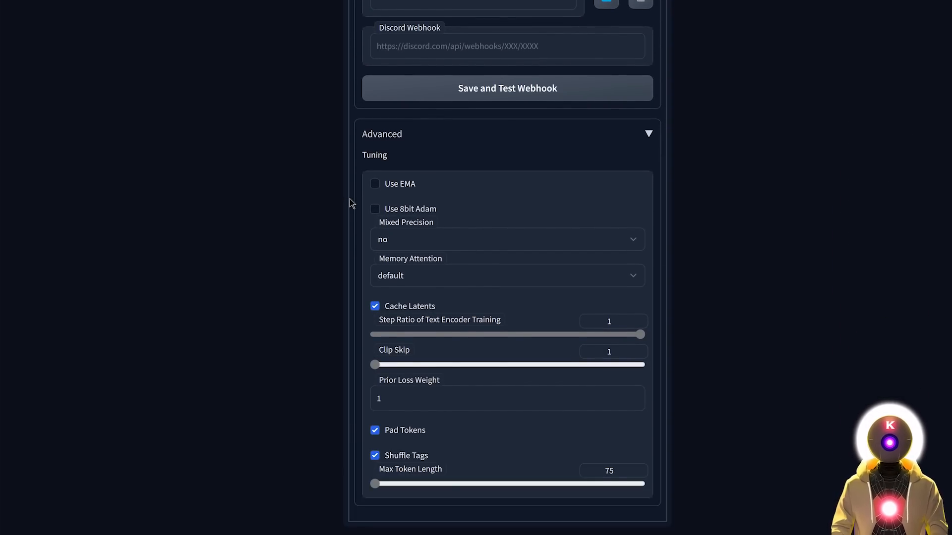
pyautogui.click(376, 186)
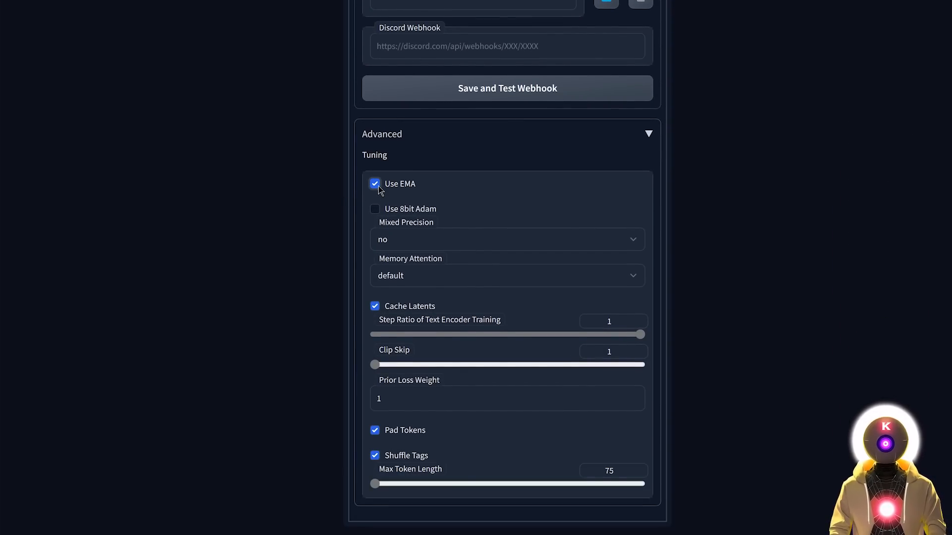
pyautogui.click(375, 209)
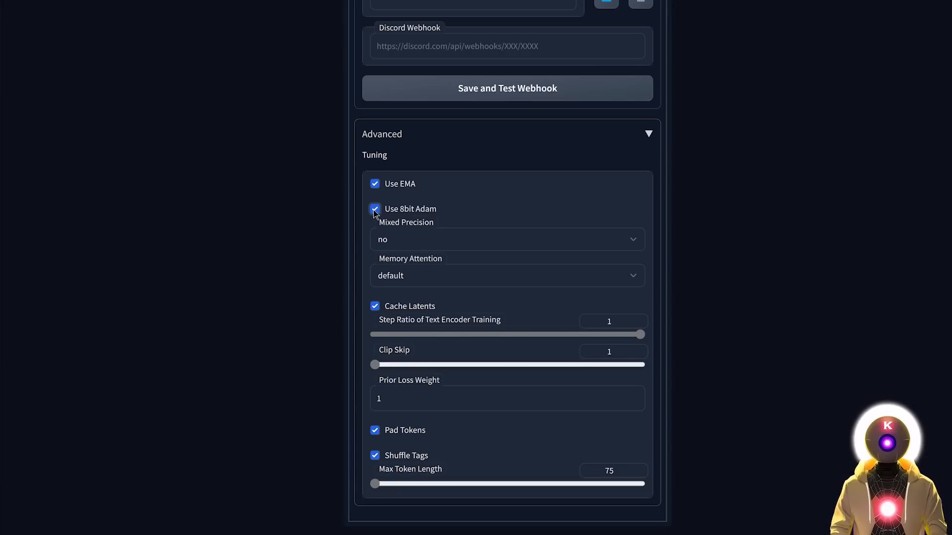
# Set Mixed Precision to fp16 and Memory Attention to xformers
pyautogui.click(400, 242)
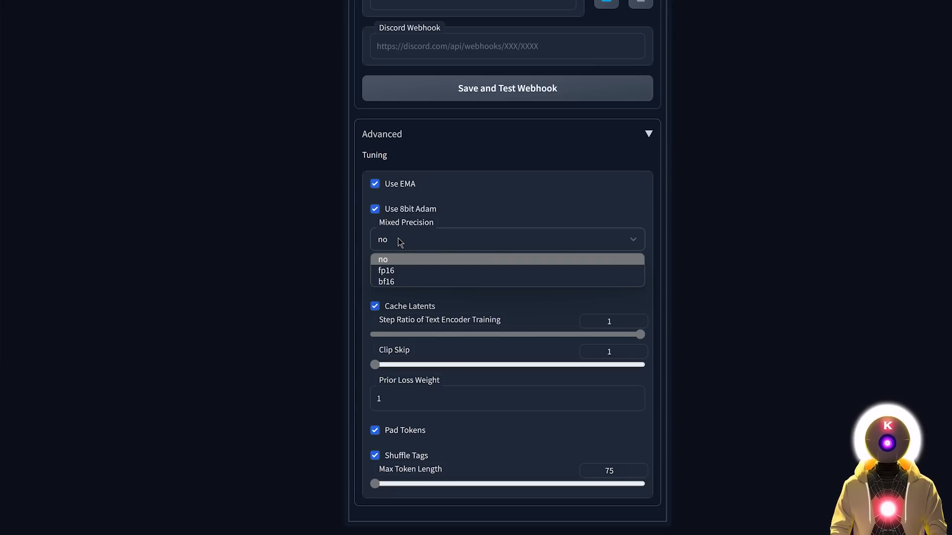
pyautogui.click(398, 270)
pyautogui.click(404, 278)
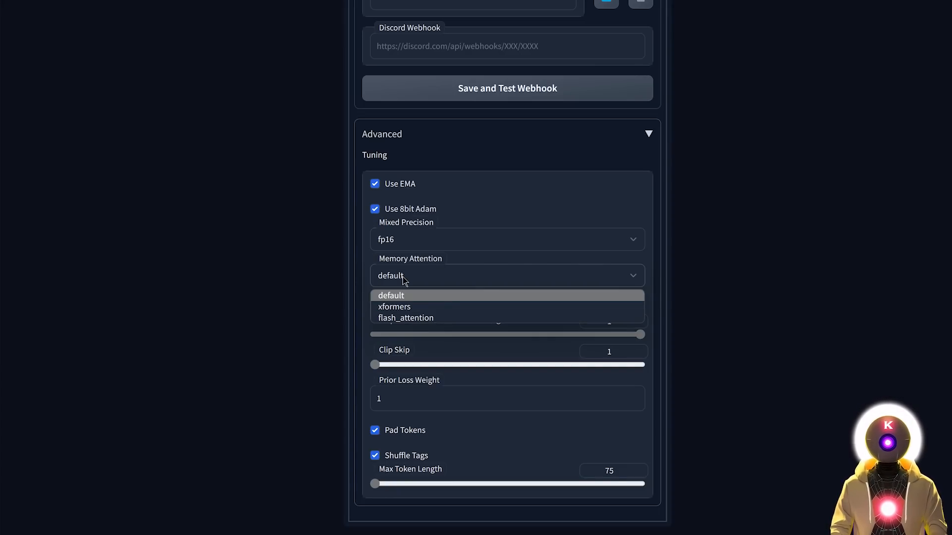
pyautogui.click(403, 304)
# Disable Cache Latents and Shuffle Tags in the Advanced tuning settings
pyautogui.click(375, 308)
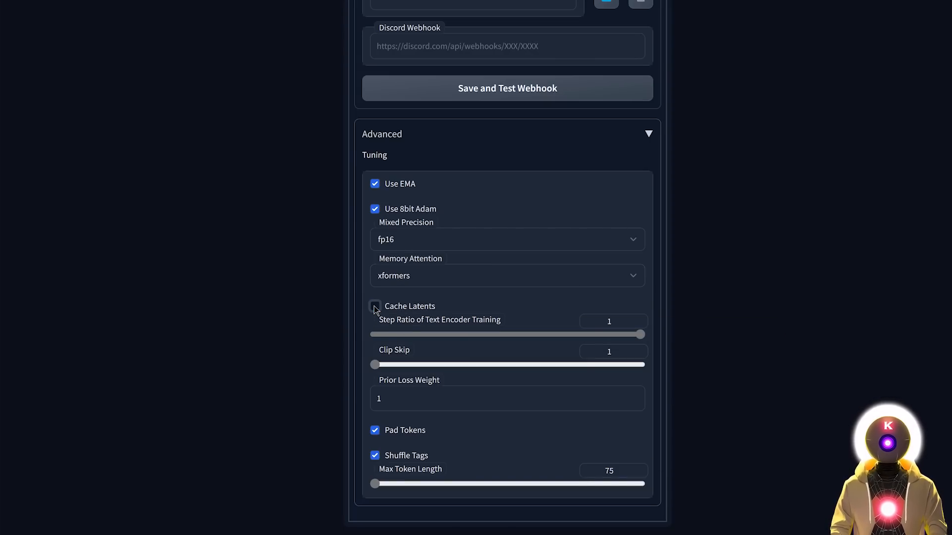
pyautogui.click(375, 455)
pyautogui.scroll(-1, 377, 457)
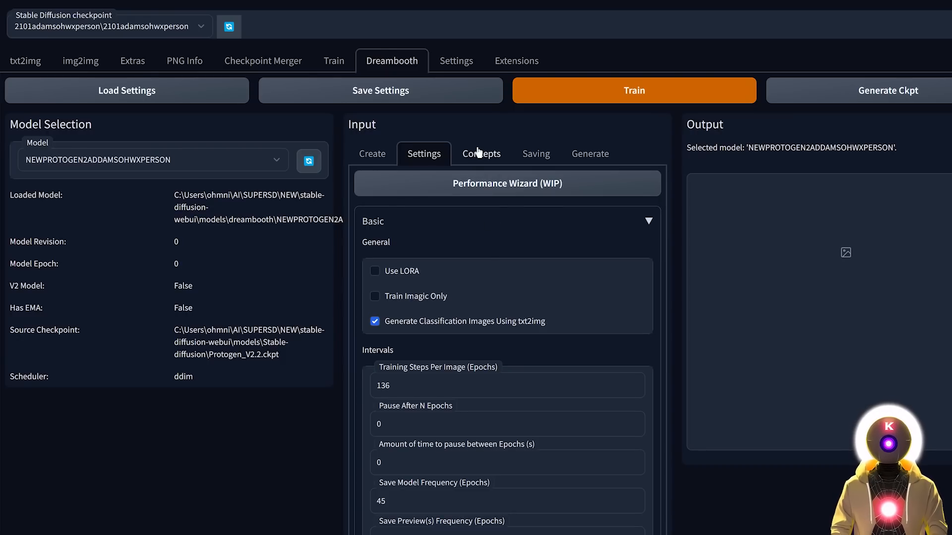
# For Concept 1, set the dataset directory to the ADAMS\ddd\512 folder path and the classification dataset directory to the REGULARIZATION-IMAGES-SD\person folder path
pyautogui.click(479, 153)
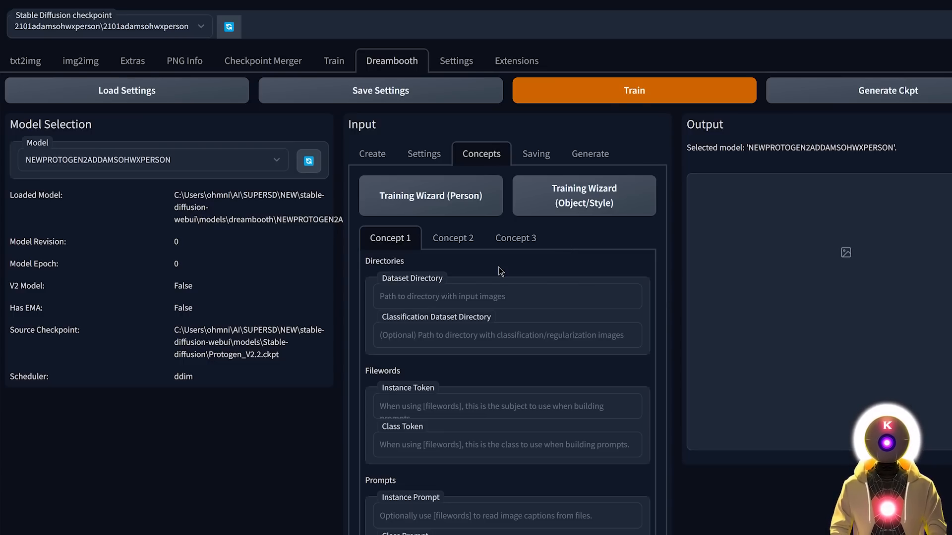
pyautogui.scroll(-10, 405, 250)
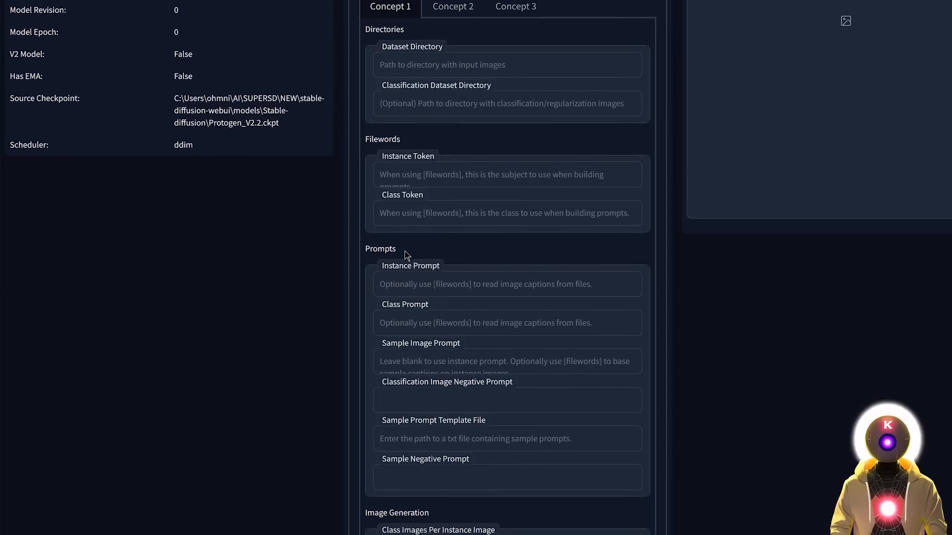
pyautogui.scroll(10, 397, 233)
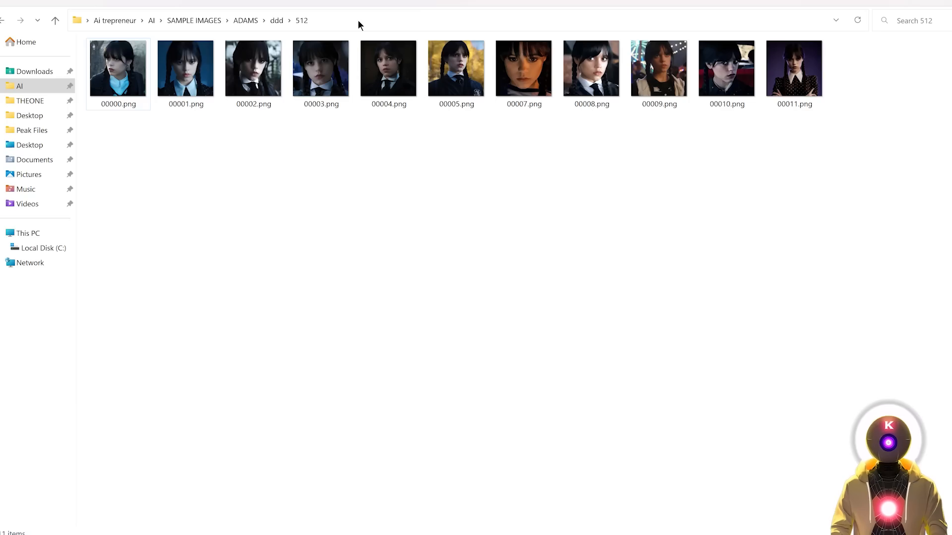
pyautogui.click(358, 21)
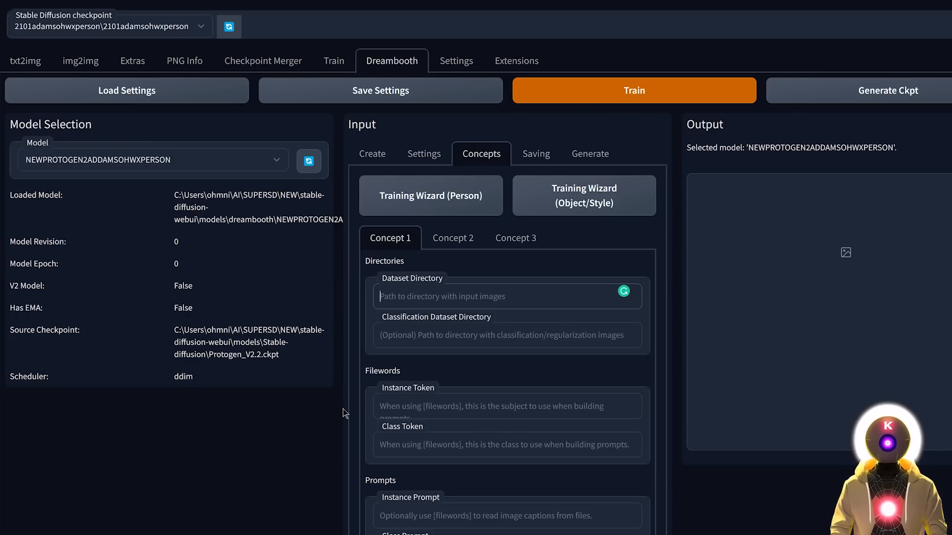
pyautogui.write('C:\\Users\\ohmni\\AI\\SAMPLE IMAGES\\ADAMS\\ddd\\512')
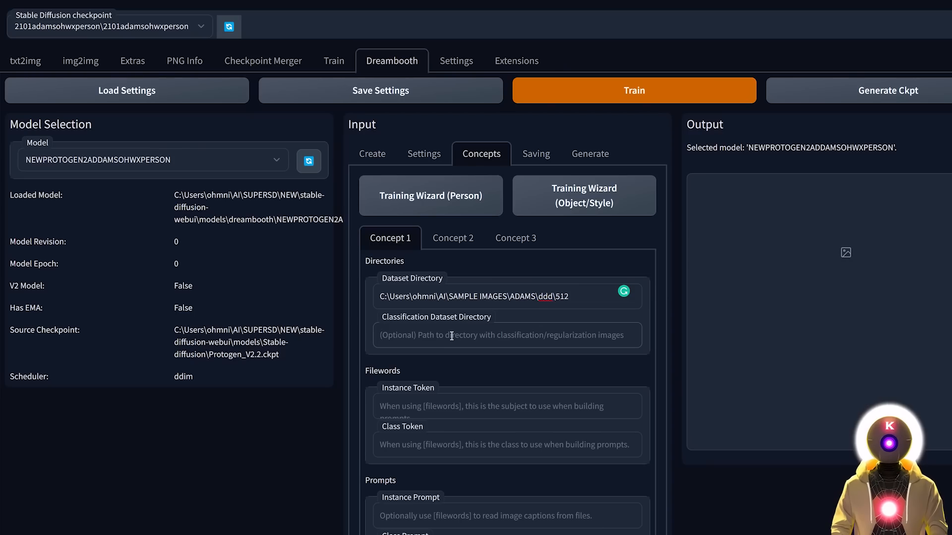
pyautogui.write('C:\\Users\\ohmni\\AI\\SAMPLE IMAGES\\REGULARIZATION\\REGULARIZATION-IMAGES-SD\\person')
# Set Concept 1's instance prompt to "photo of ohwx person" and its class prompt to "photo of a person"
pyautogui.scroll(-3, 392, 332)
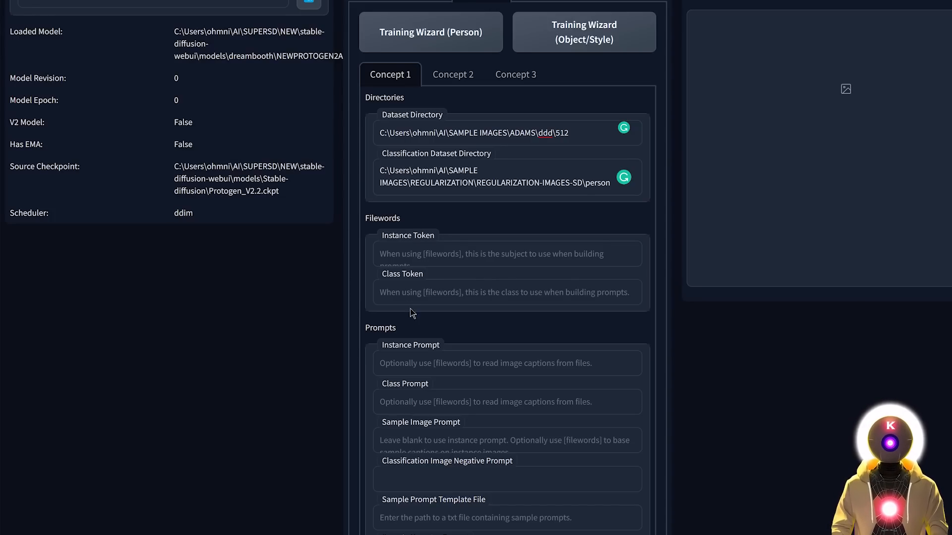
pyautogui.click(456, 249)
pyautogui.scroll(-3, 440, 245)
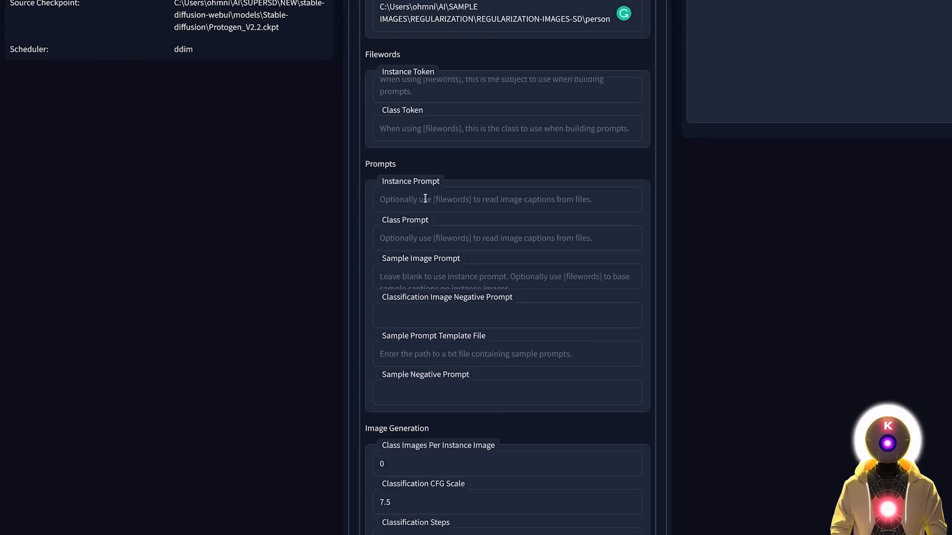
pyautogui.click(425, 199)
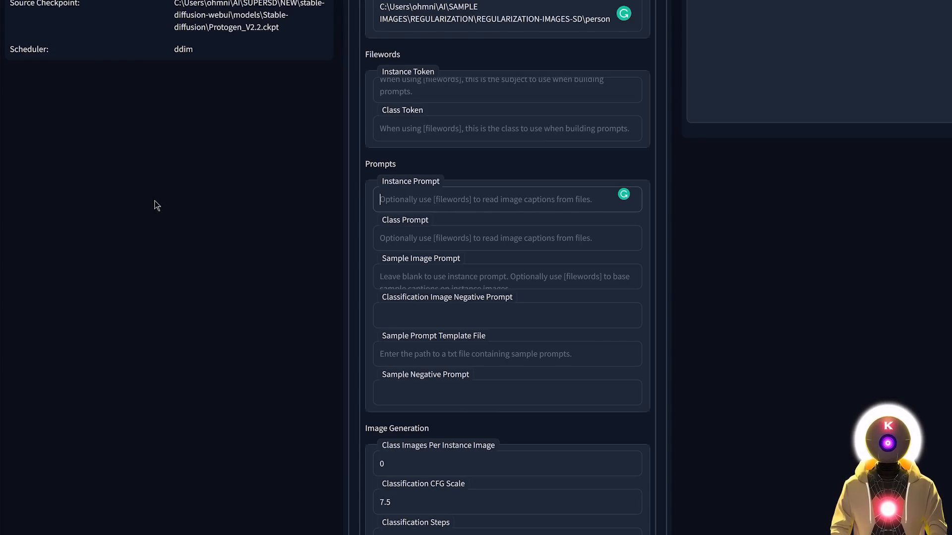
pyautogui.write('photo of ohwx person')
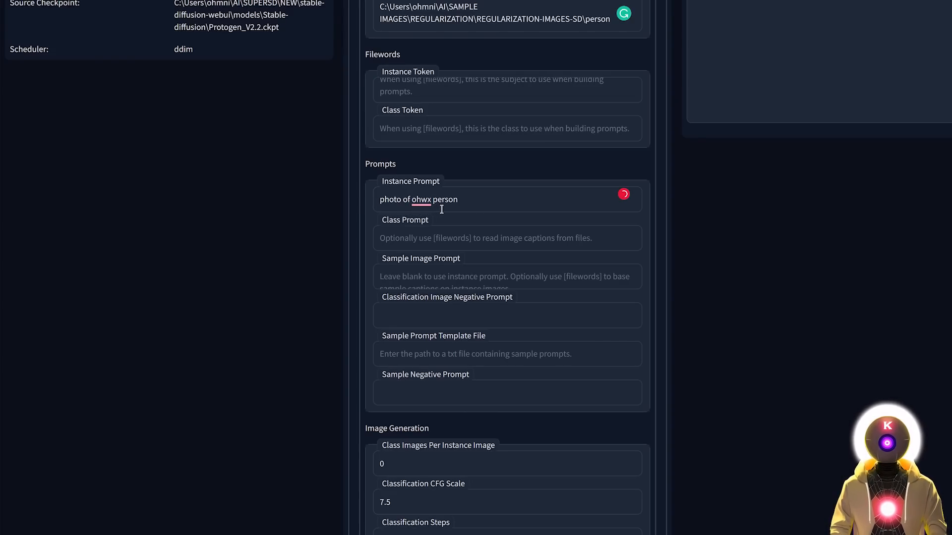
pyautogui.click(435, 240)
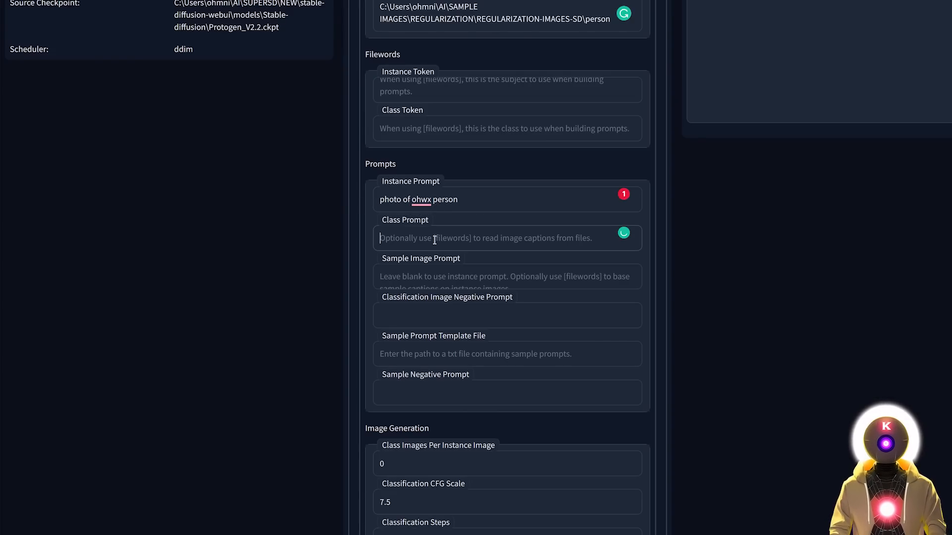
pyautogui.write('photo of a person')
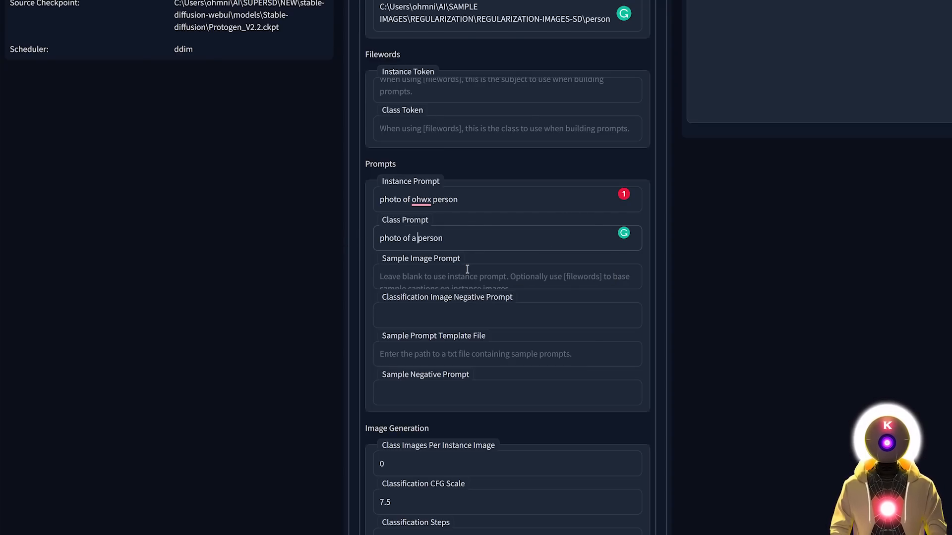
# Set Concept 1's sample image prompt to "photo of ohwx person"
pyautogui.click(431, 279)
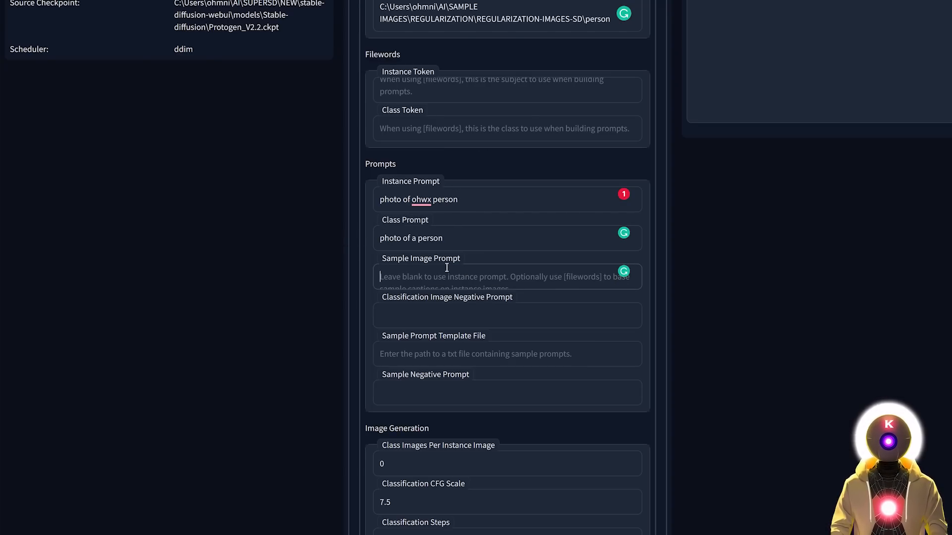
pyautogui.write('photo of ohwx person')
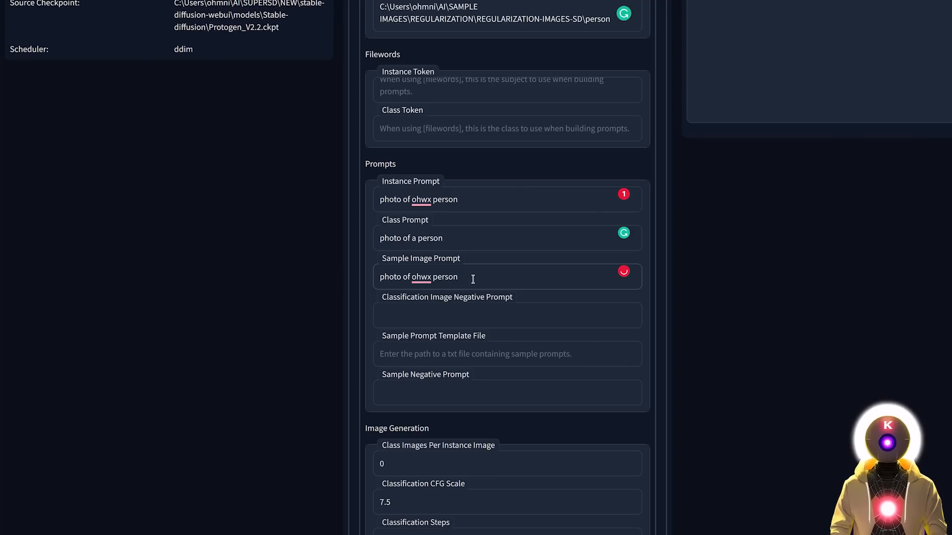
pyautogui.moveTo(470, 276); pyautogui.dragTo(248, 296)
pyautogui.hotkey('ctrl', 'c')
pyautogui.press('BackSpace')
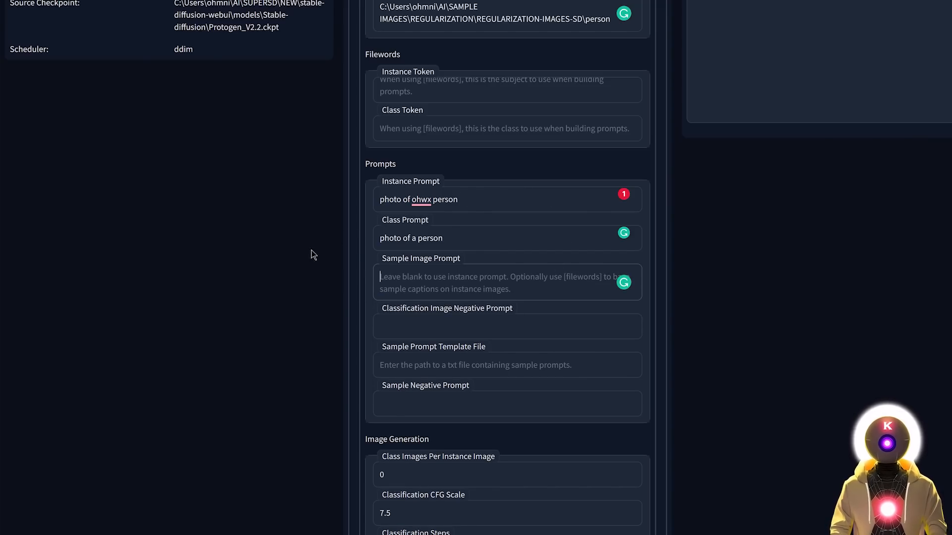
pyautogui.hotkey('ctrl', 'v')
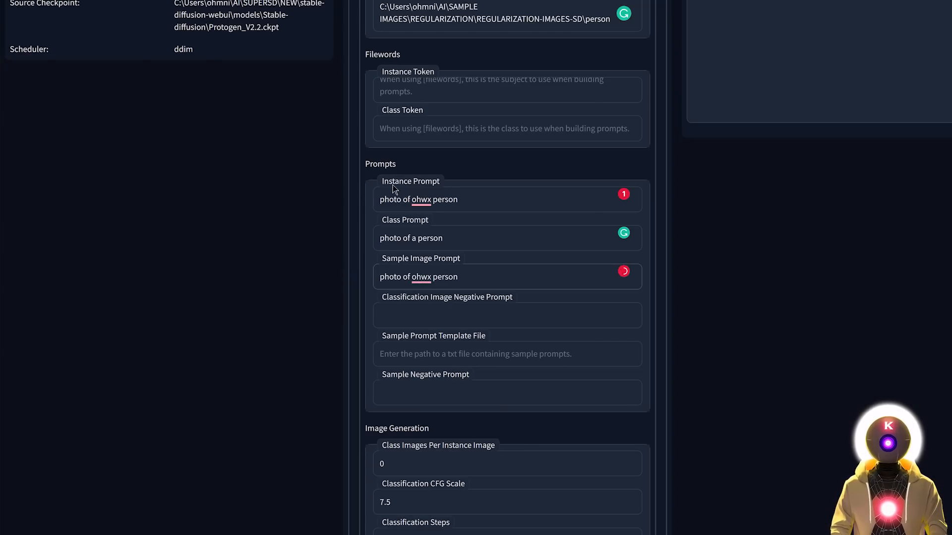
# Enable generating a .ckpt file when saving during training in the model's saving options
pyautogui.scroll(-5, 342, 304)
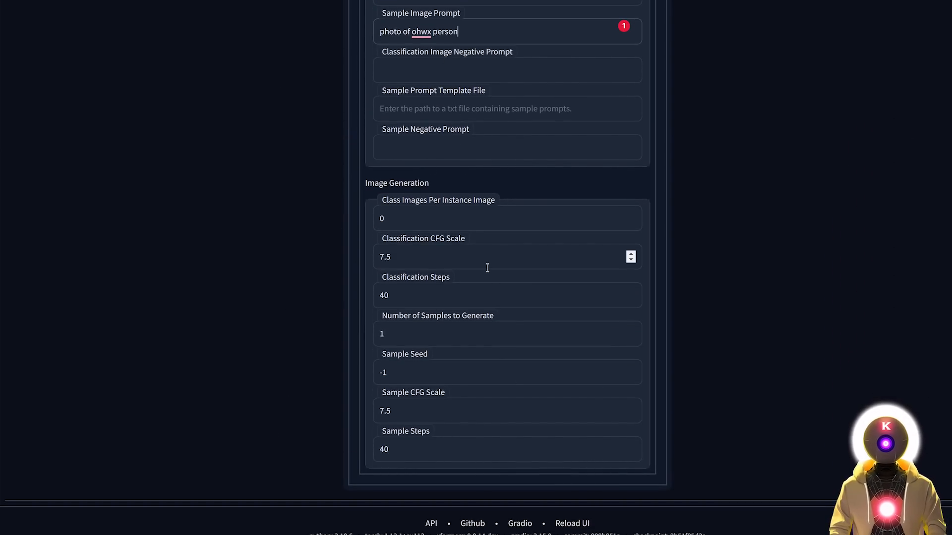
pyautogui.press('Home')
pyautogui.click(536, 155)
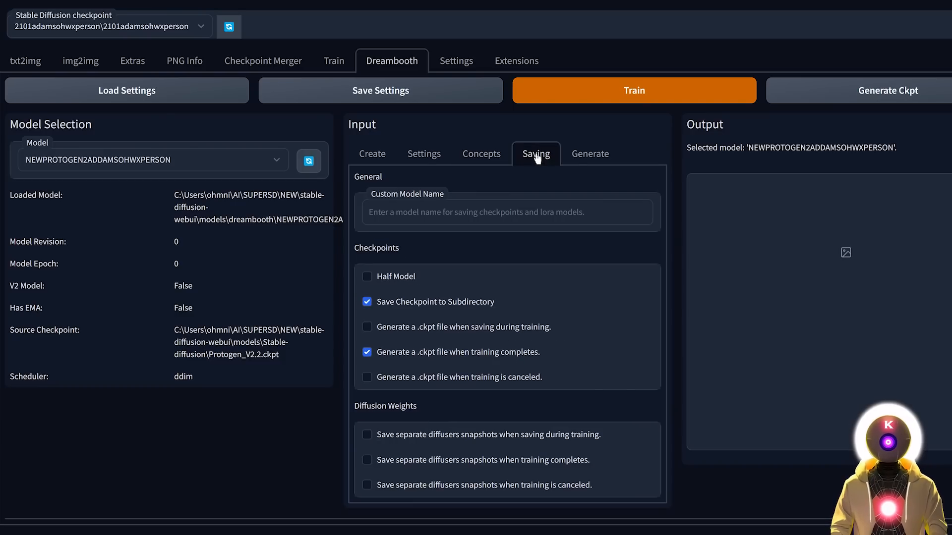
pyautogui.click(367, 327)
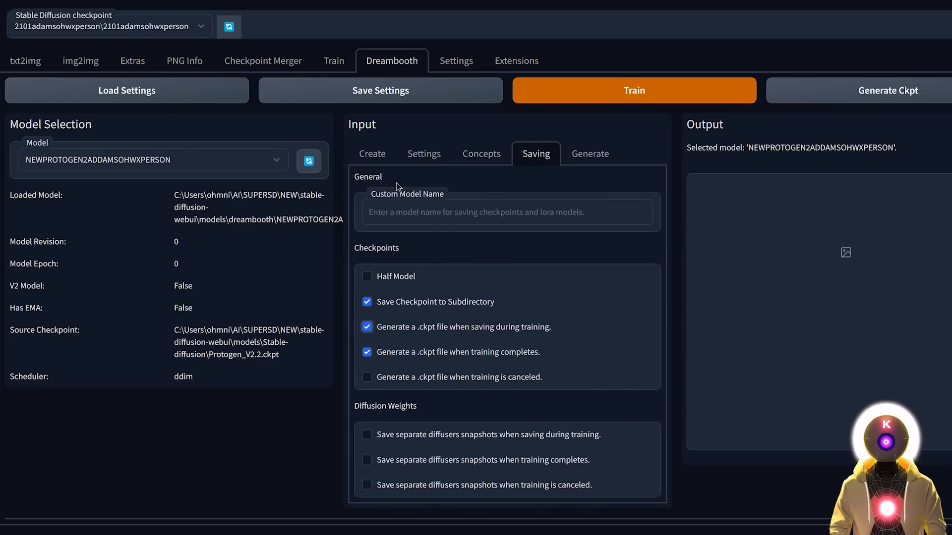
# Start training the NEWPROTOGEN2ADDAMSOHWXPERSON model, saving the current UI parameters first
pyautogui.click(372, 154)
pyautogui.click(424, 154)
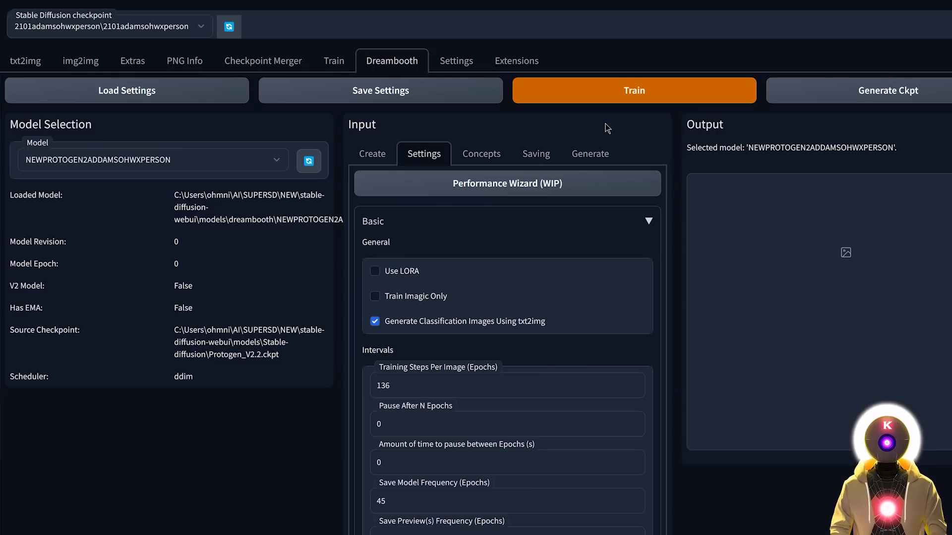
pyautogui.click(623, 98)
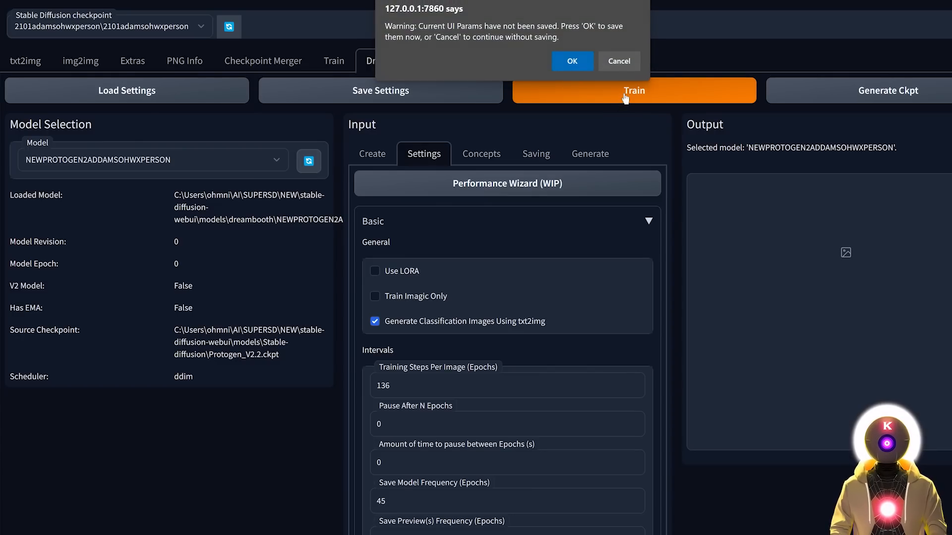
pyautogui.click(574, 67)
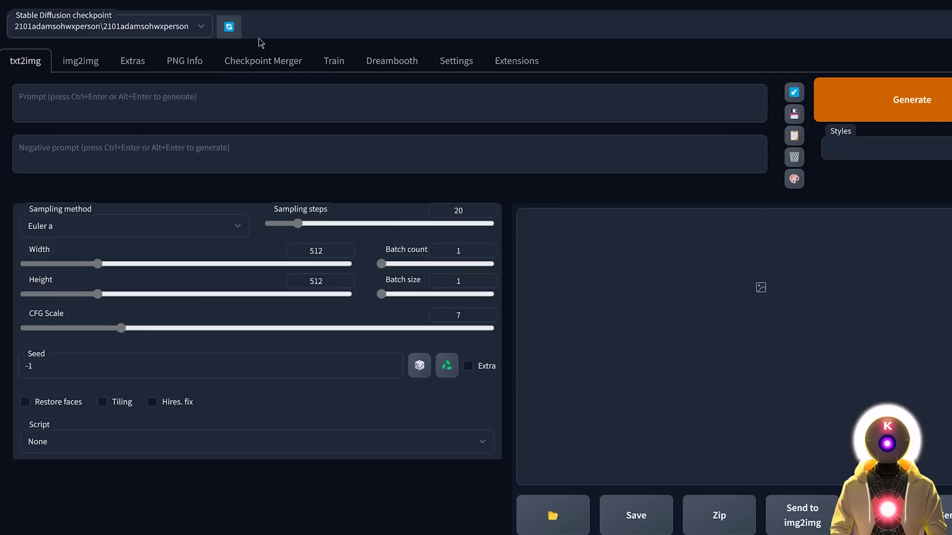
# Load the protoadamsohwxperson_1496.ckpt checkpoint as the active Stable Diffusion model
pyautogui.click(200, 27)
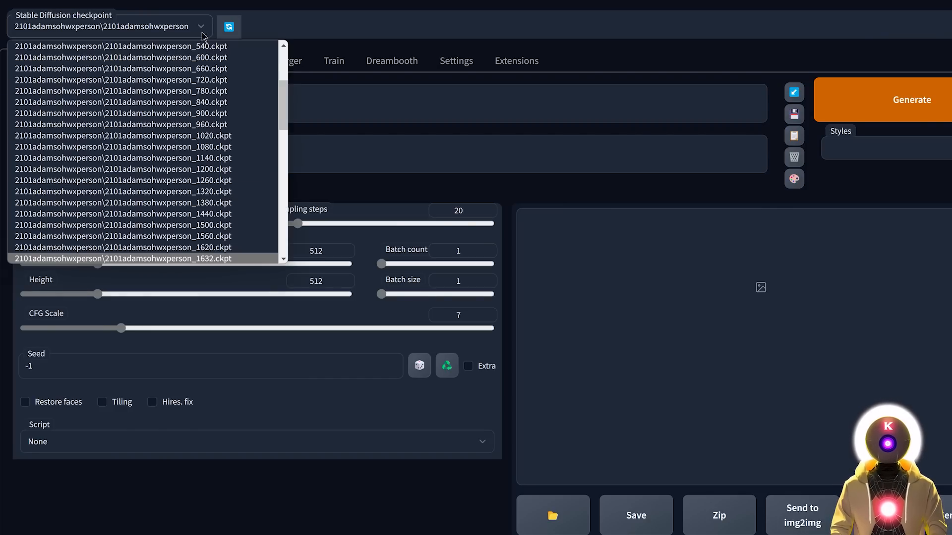
pyautogui.scroll(-15, 173, 142)
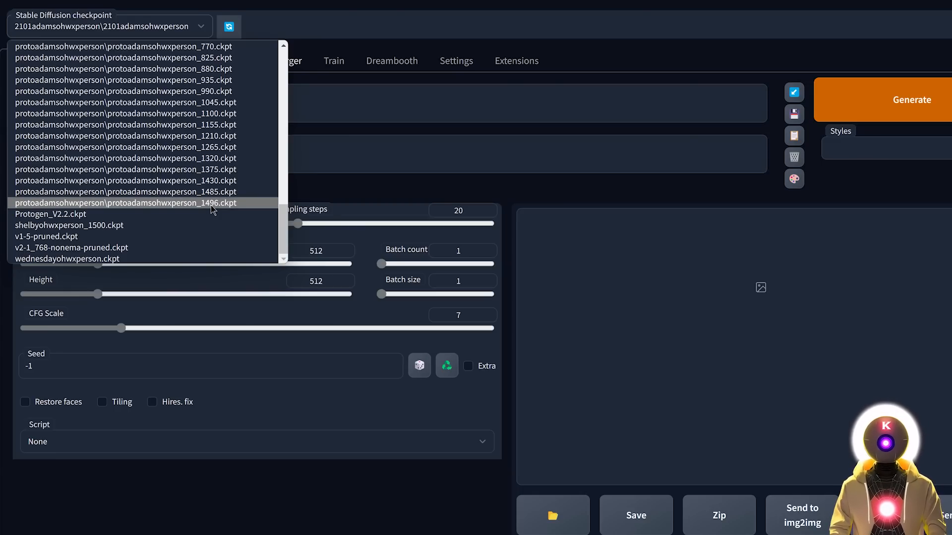
pyautogui.click(210, 206)
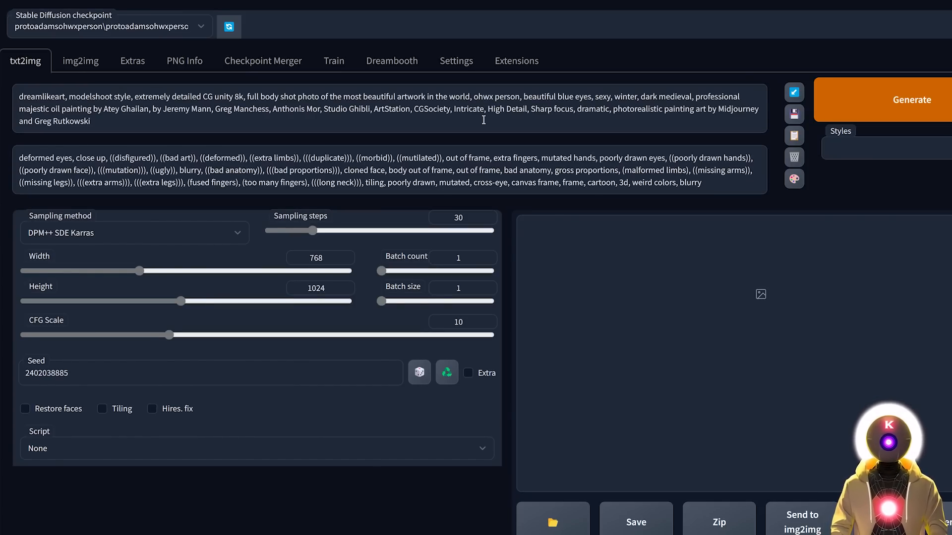
# Generate an image from the dark medieval "ohwx person" prompt, view it at full size and close the preview
pyautogui.click(483, 120)
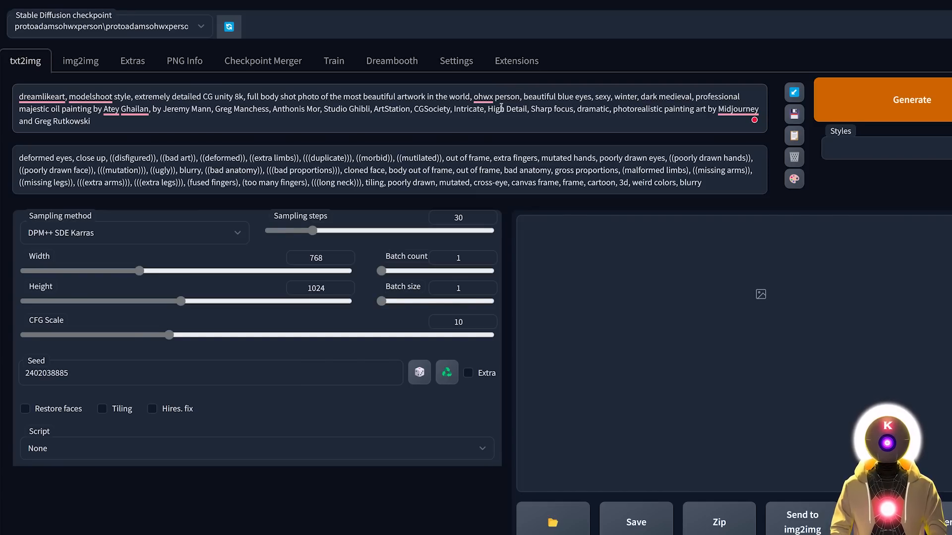
pyautogui.click(917, 93)
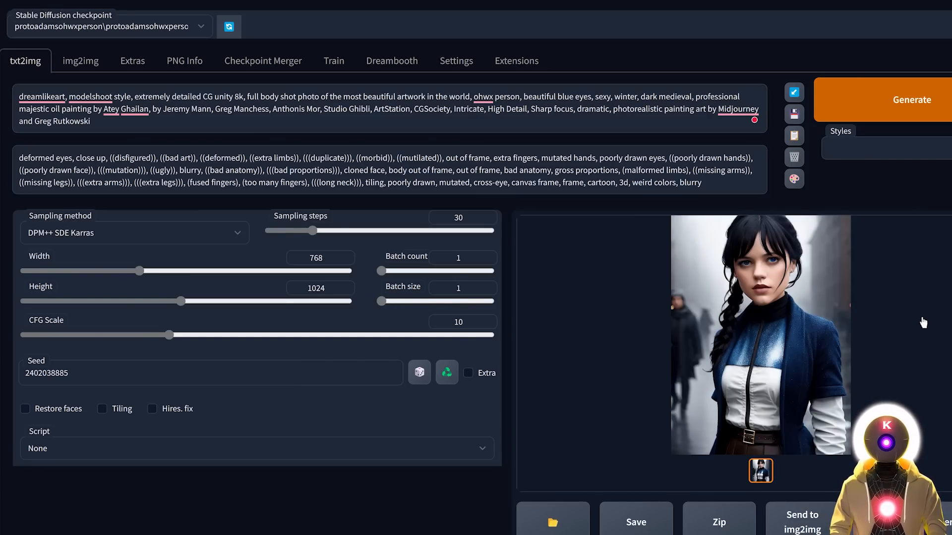
pyautogui.click(818, 326)
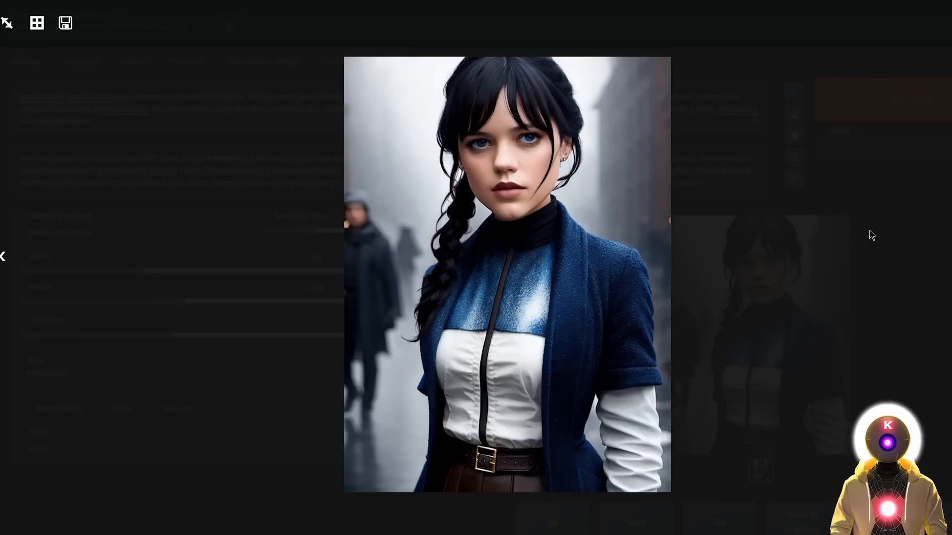
pyautogui.click(859, 201)
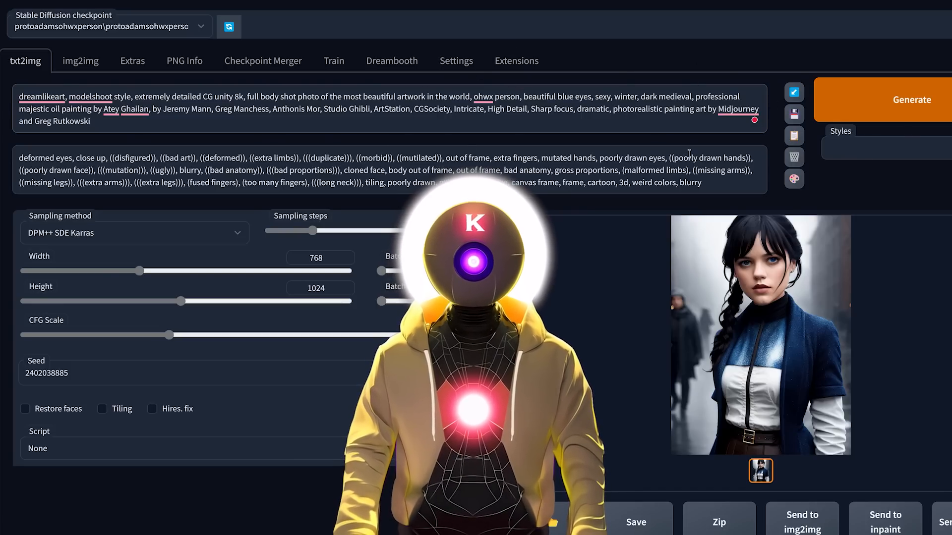
# Insert "wedmz-2000" after "ohwx person" in the prompt, generate a new image with Restore faces enabled, and enlarge it
pyautogui.hotkey('ctrl', 'v')
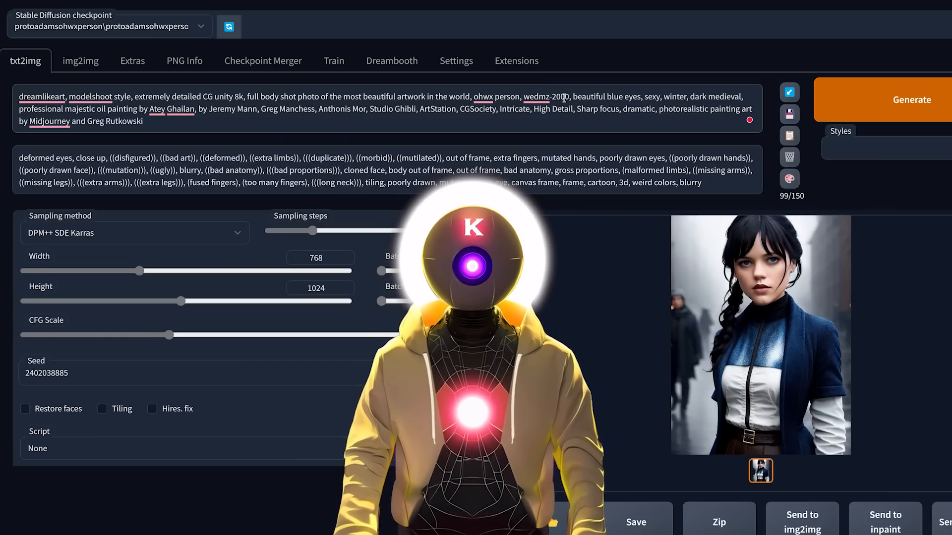
pyautogui.click(853, 99)
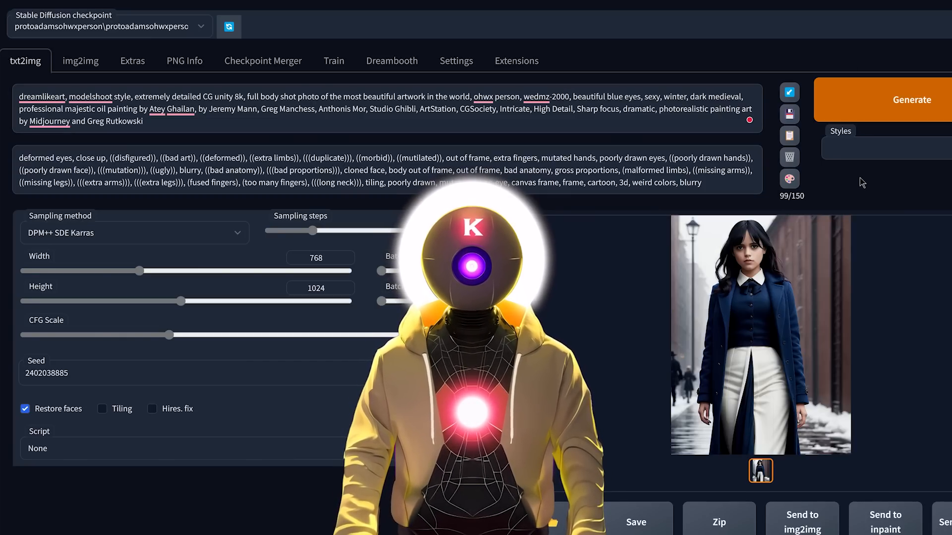
pyautogui.click(763, 274)
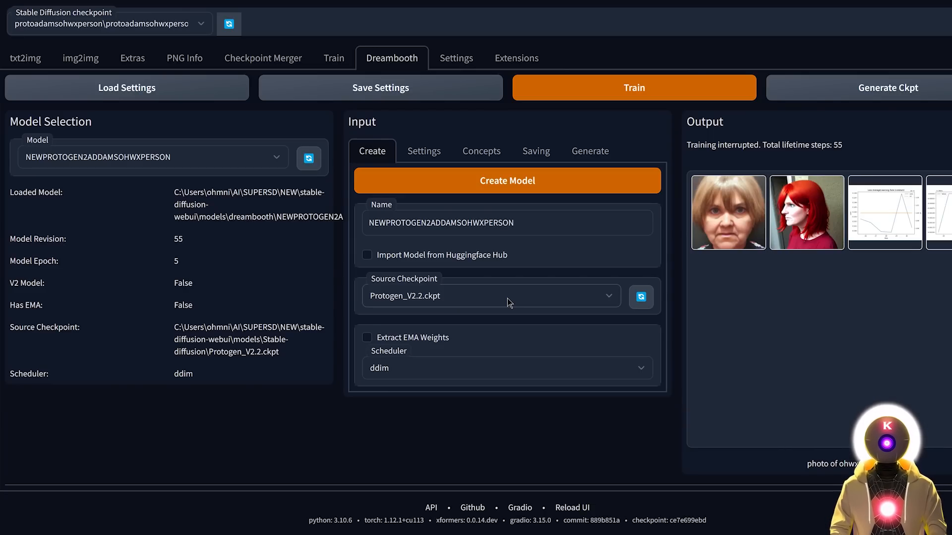
# Choose the source checkpoint for the Dreambooth model and set its image processing resolution to 768
pyautogui.click(457, 298)
pyautogui.click(414, 350)
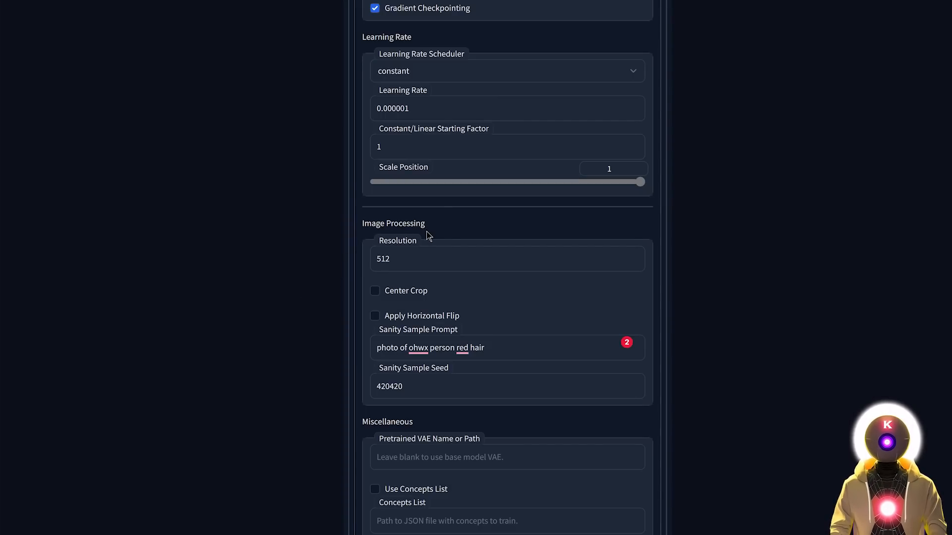
pyautogui.doubleClick(402, 266)
pyautogui.write('768')
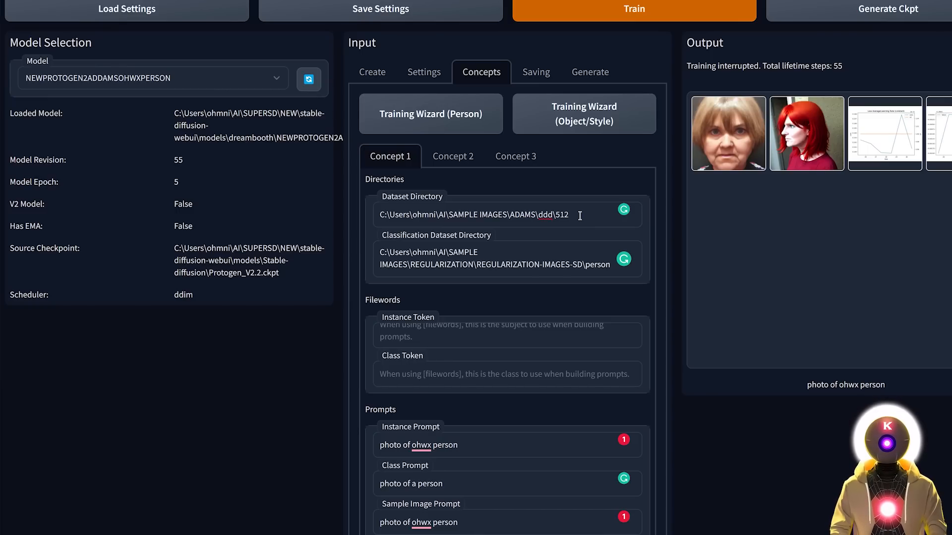
# Review Concept 1's dataset directories, prompts and image generation settings
pyautogui.scroll(-2, 580, 215)
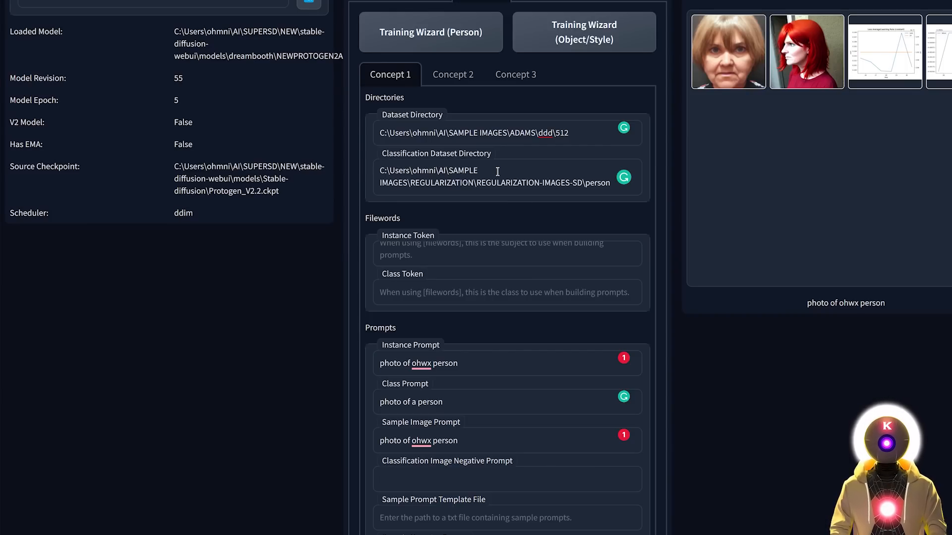
pyautogui.scroll(-4, 497, 172)
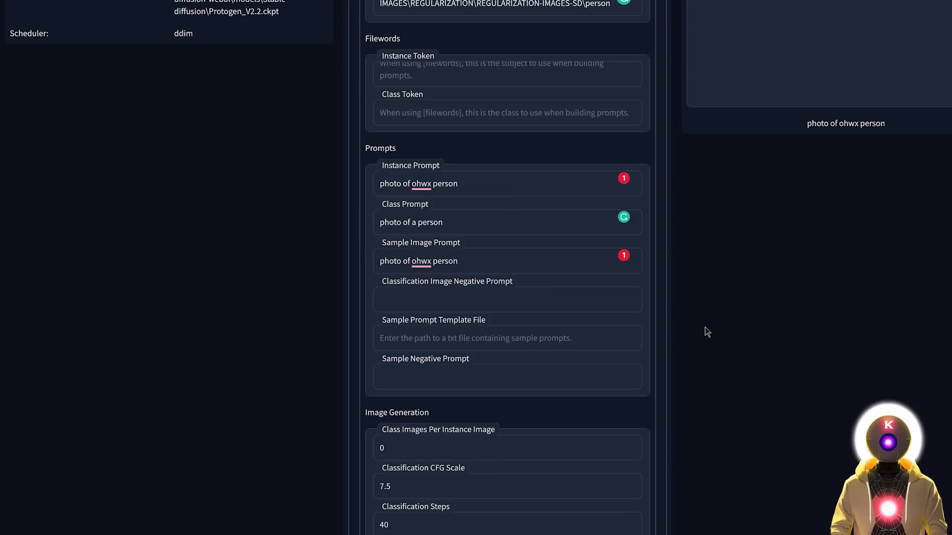